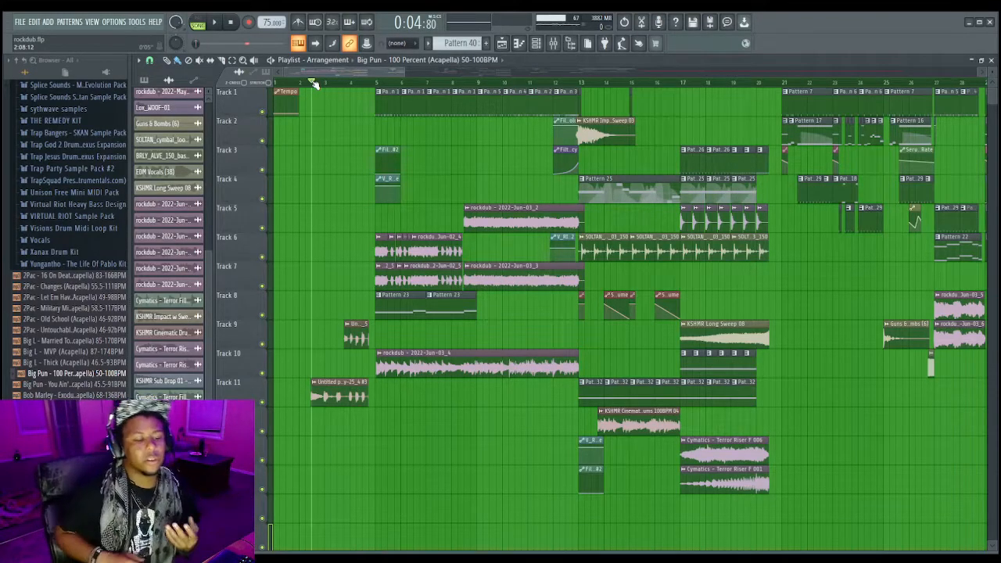
Step: Play the intro from the start of the Track 11 clip and stop
key(space)
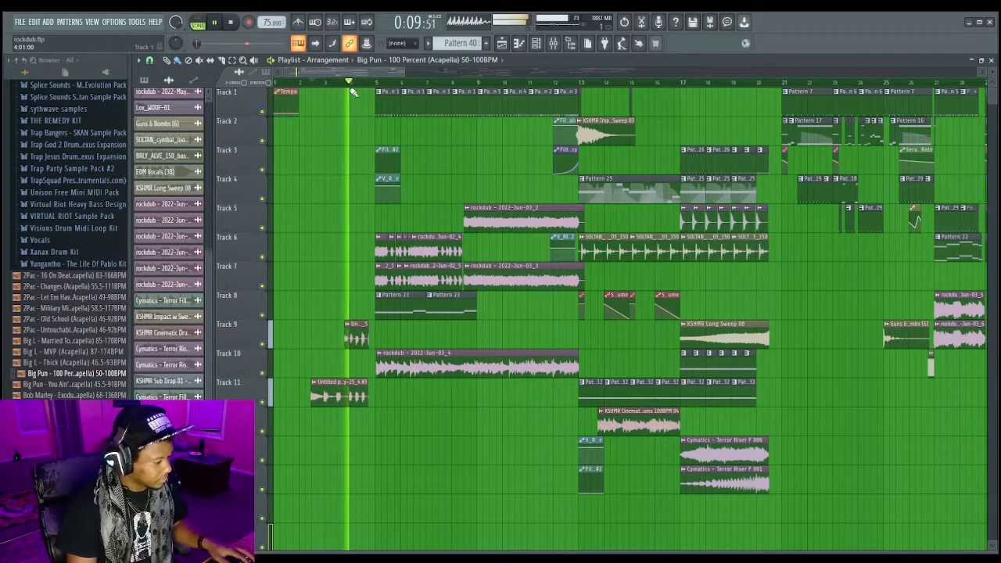
key(space)
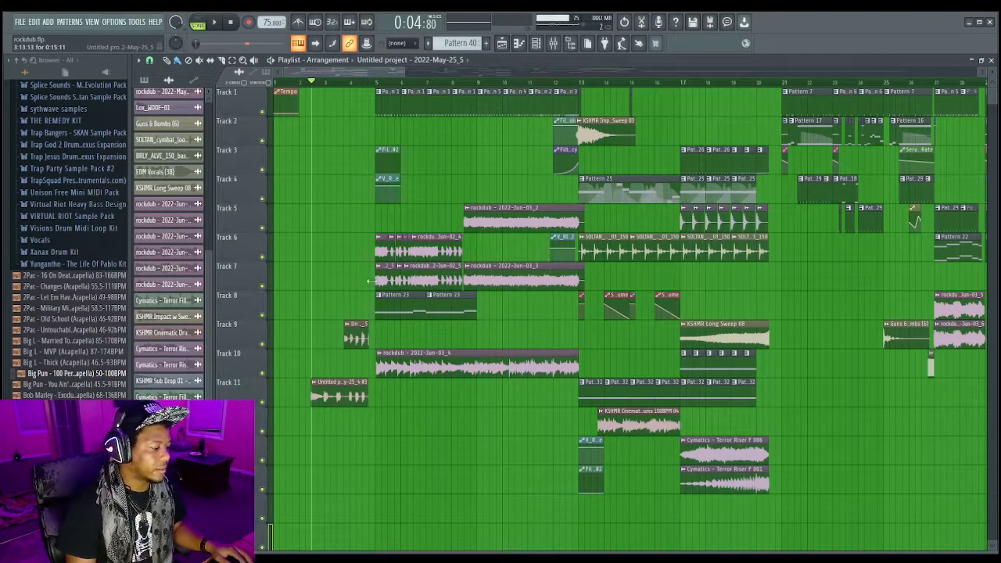
Step: Try the Track 9 intro clip at its default time-stretching pitch, restore the pitch shift and close its channel settings
double_click(352, 337)
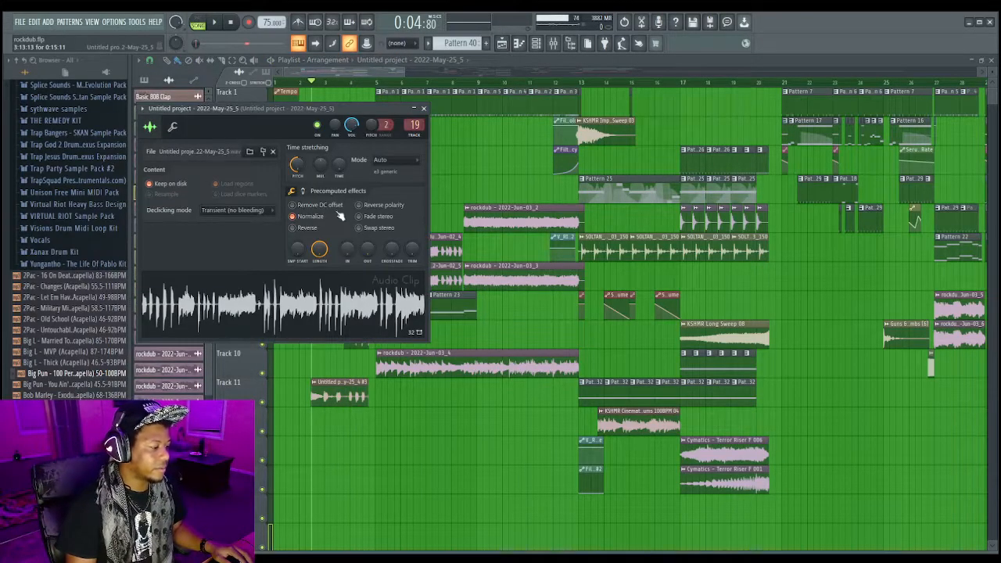
alt+click(302, 169)
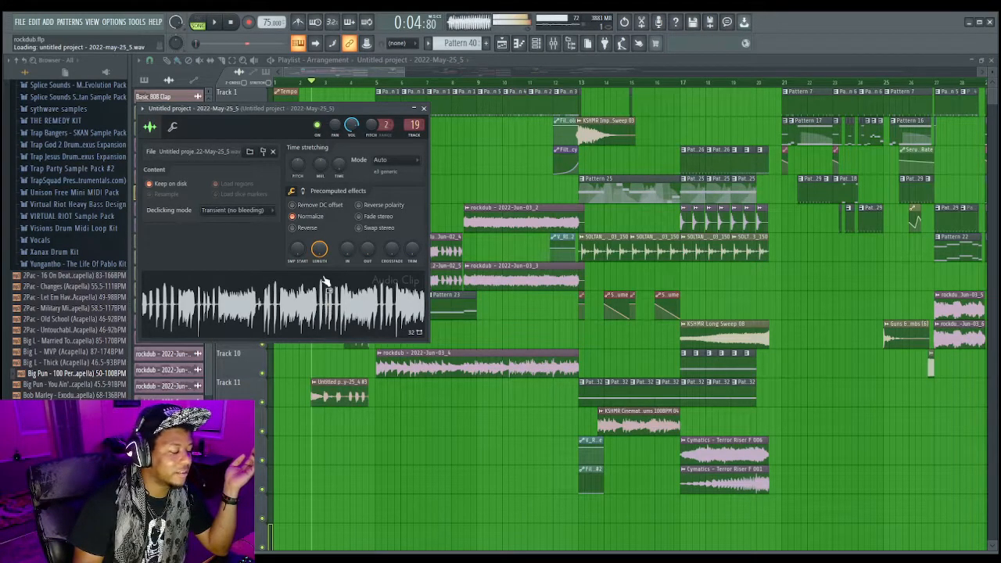
click(245, 45)
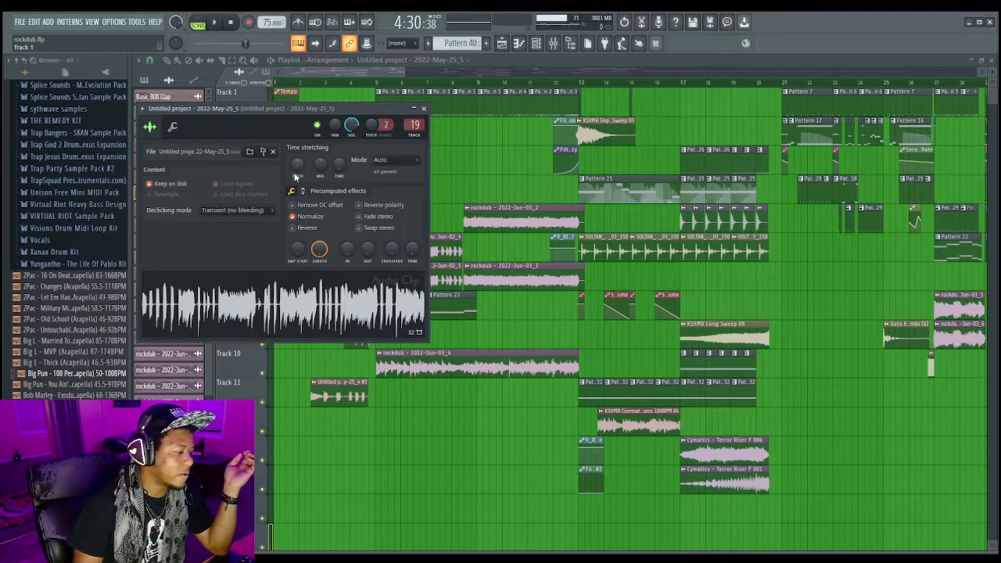
drag(297, 164, 188, 219)
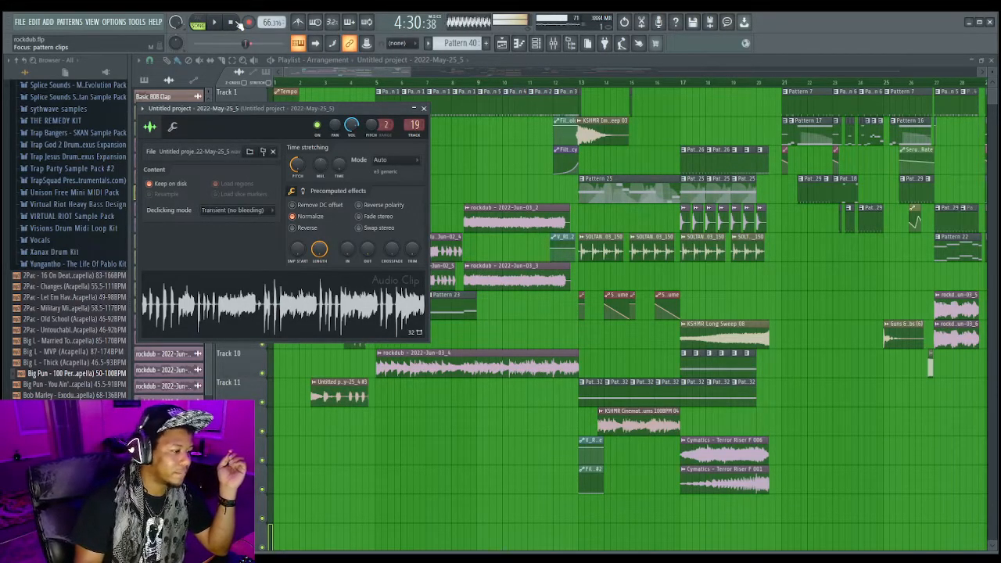
click(233, 22)
click(400, 69)
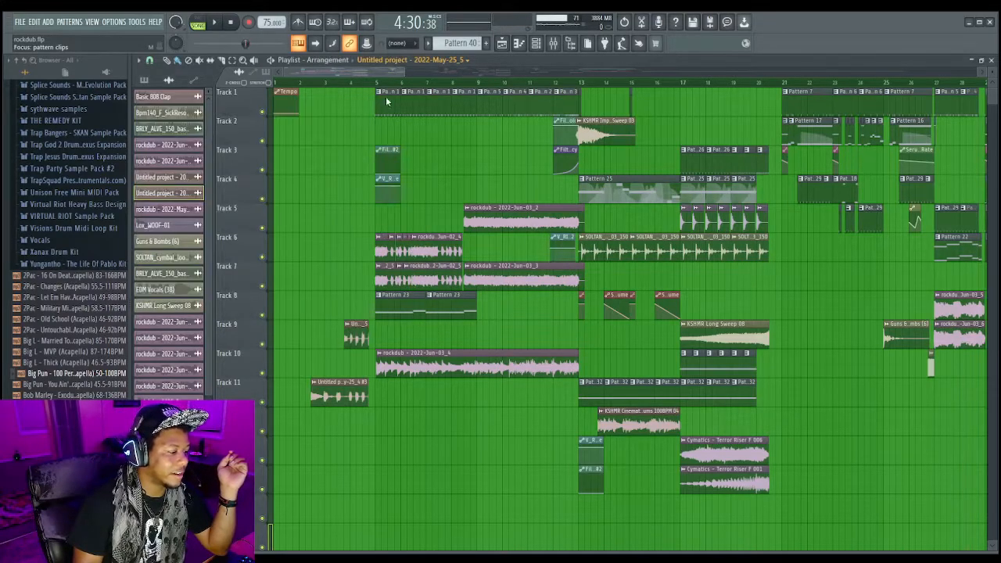
Step: Solo Track 10 for playback from bar 5 and select the clip's insert 9 in the mixer
ctrl+click(262, 372)
key(space)
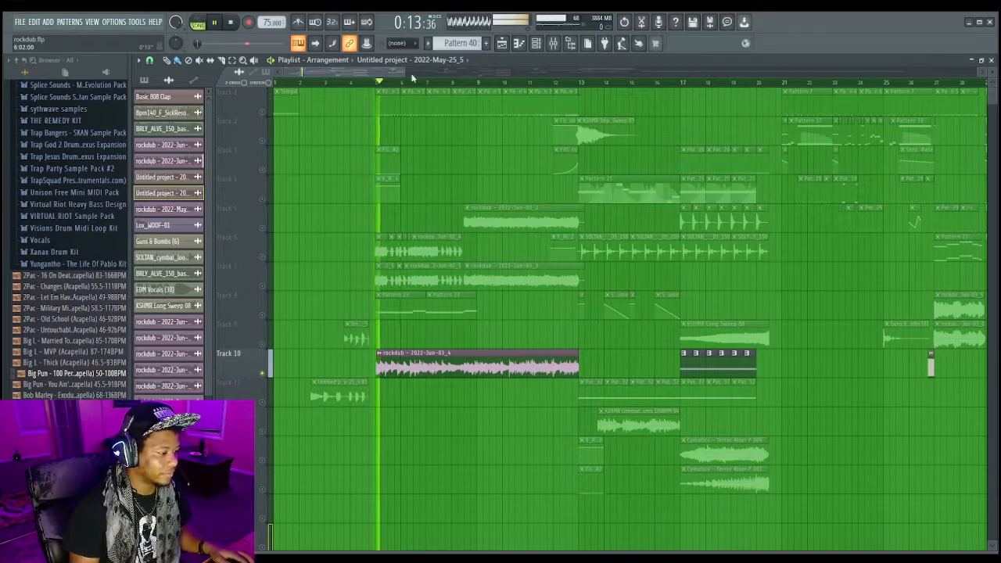
key(F9)
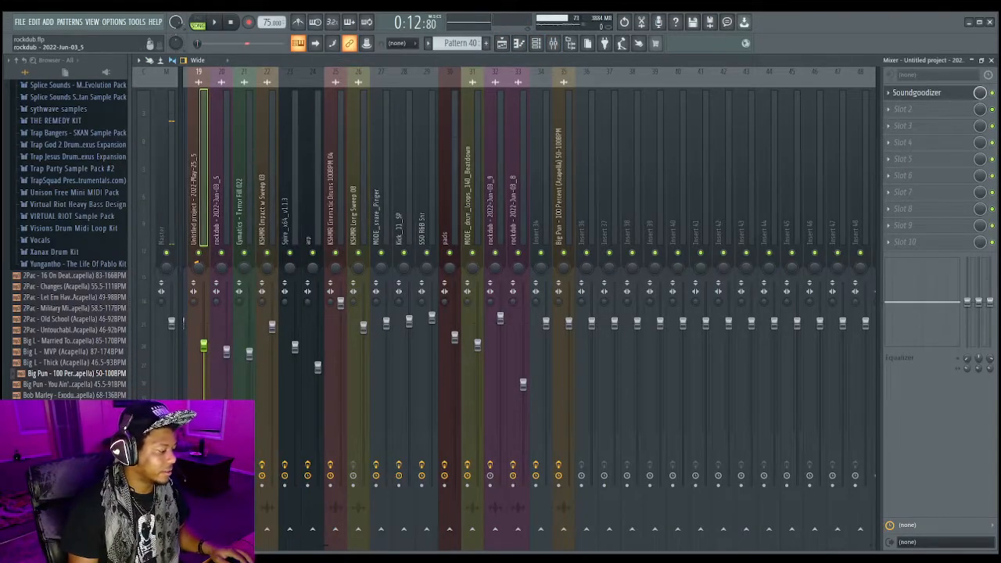
drag(309, 547, 230, 547)
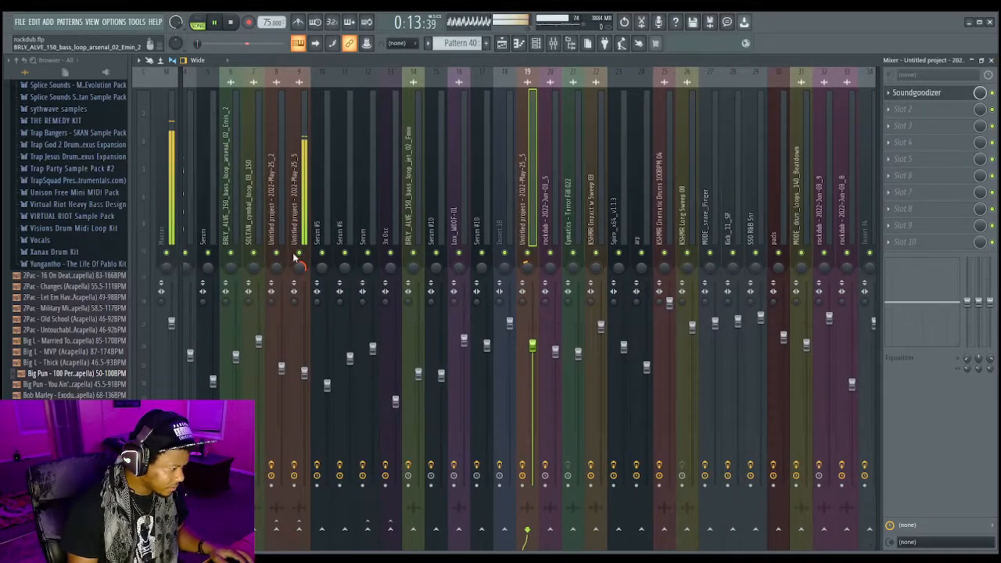
click(296, 227)
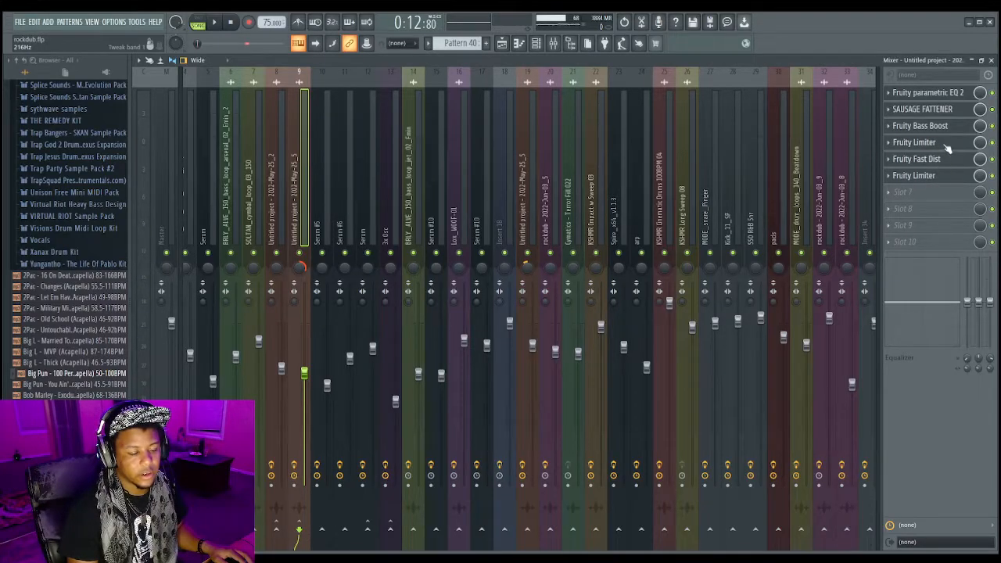
Step: Inspect the Fruity Bass Boost and Sausage Fattener settings on insert 9 and play the clip through them
click(930, 126)
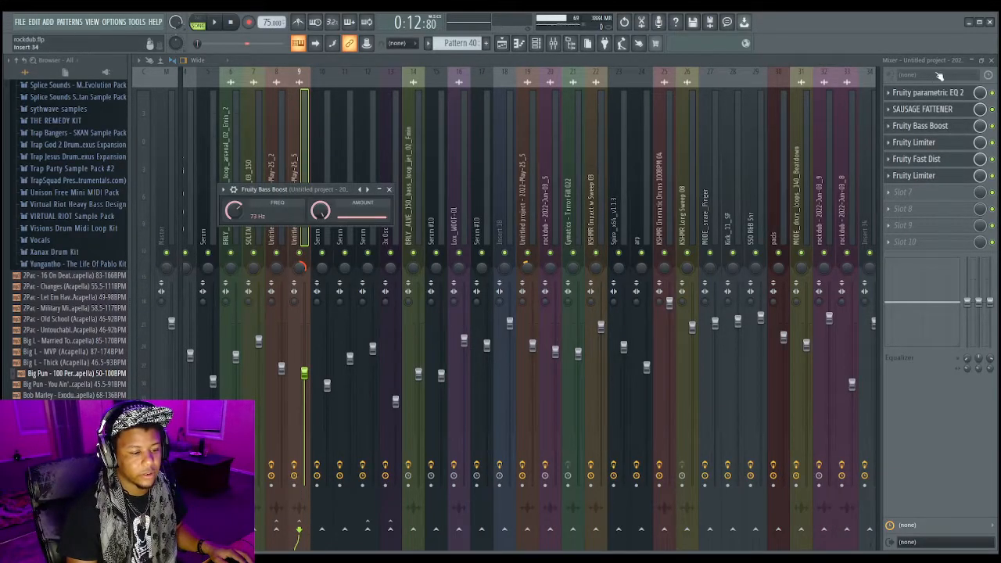
click(928, 112)
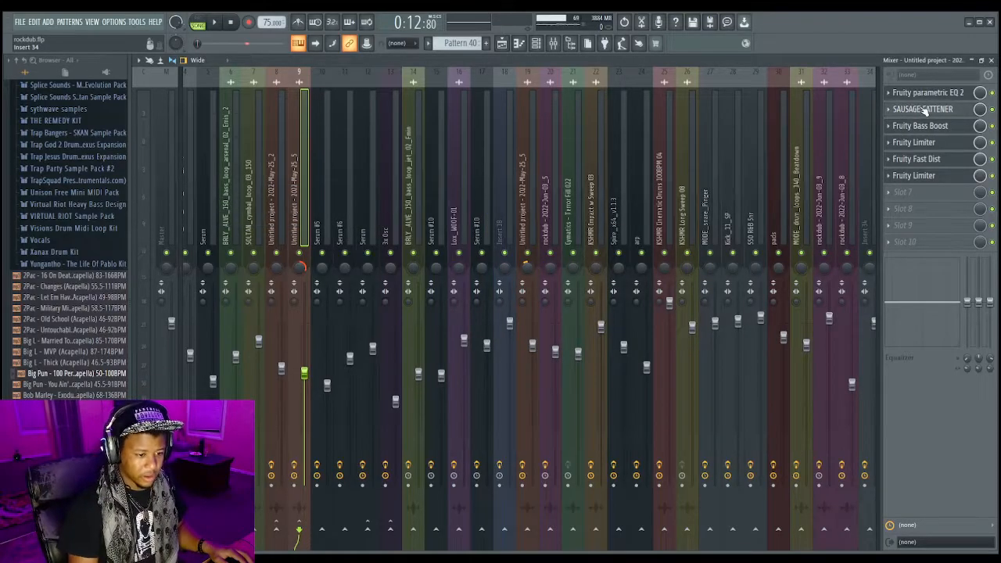
click(925, 108)
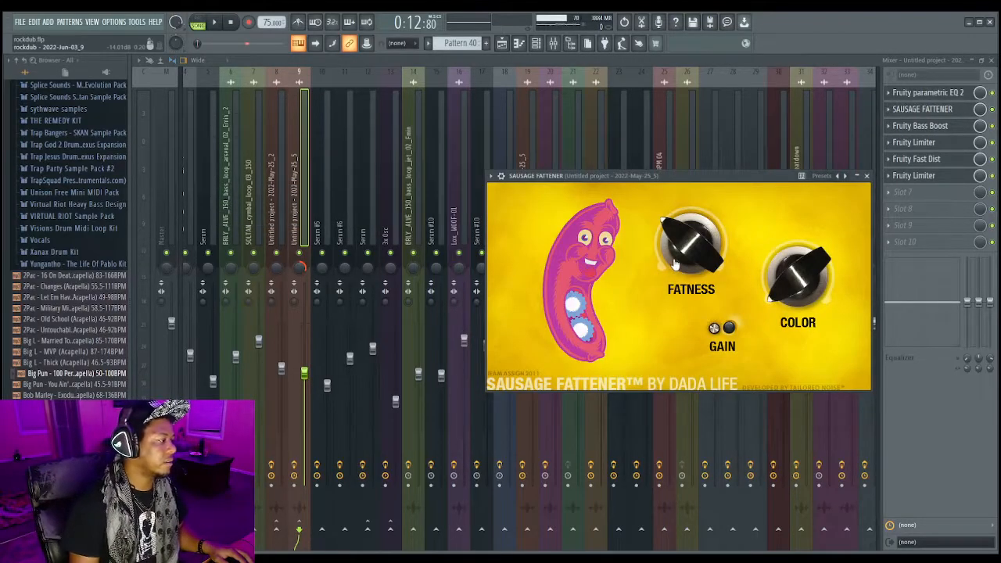
key(space)
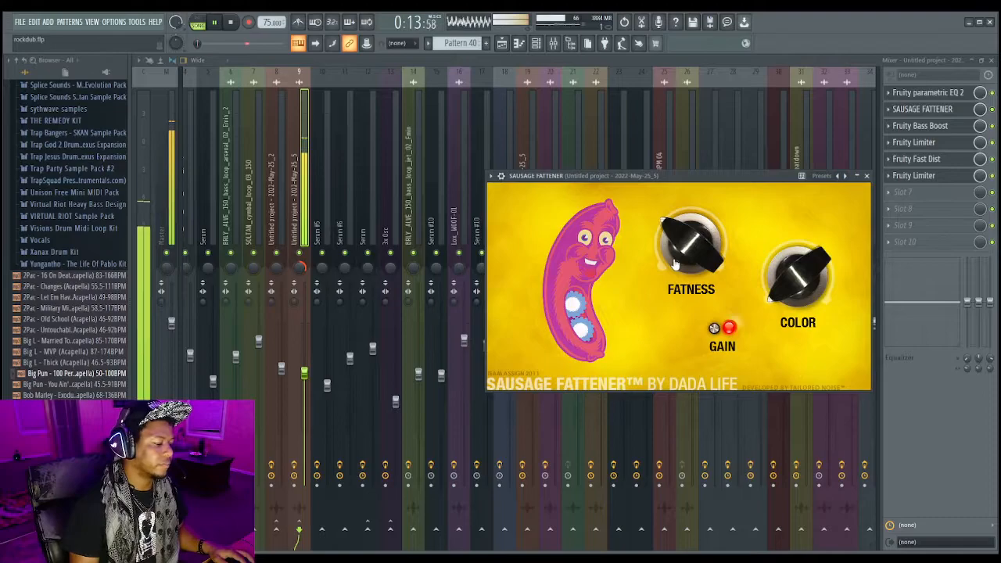
Step: Return to the playlist and play Track 7 alone, with Track 10 muted
click(502, 43)
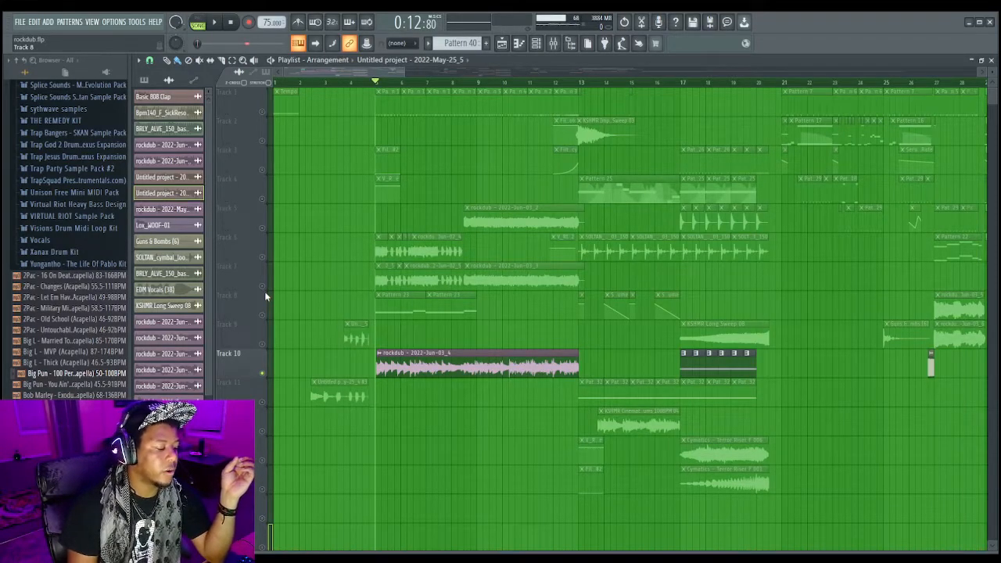
click(263, 287)
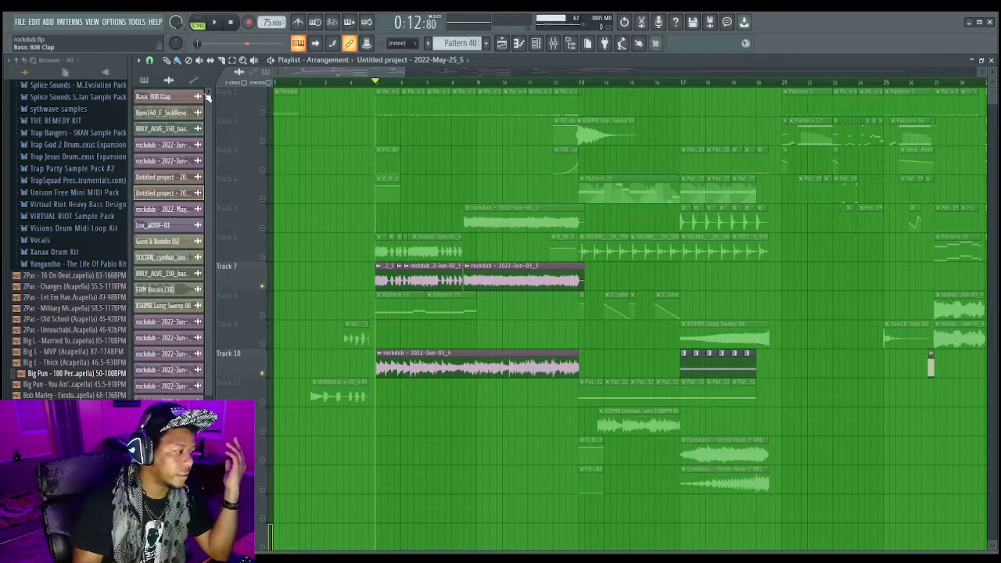
click(263, 374)
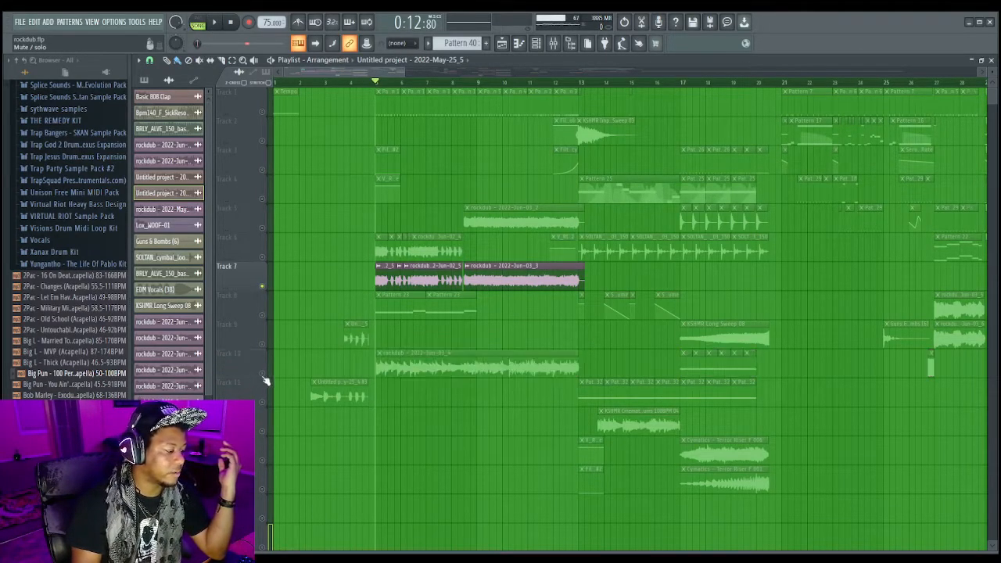
click(214, 22)
key(space)
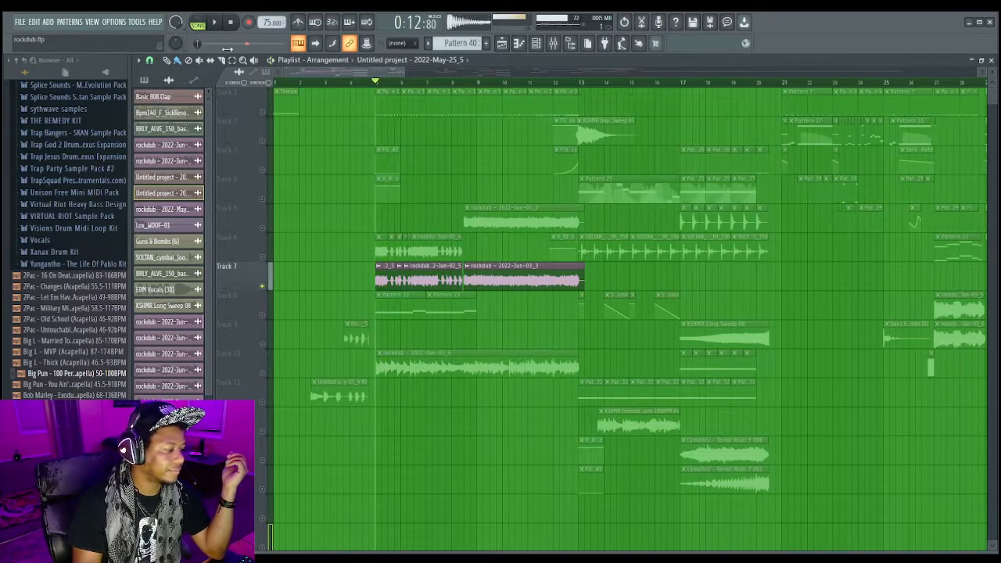
Step: Solo Track 6 and play it from bar 5
right_click(261, 257)
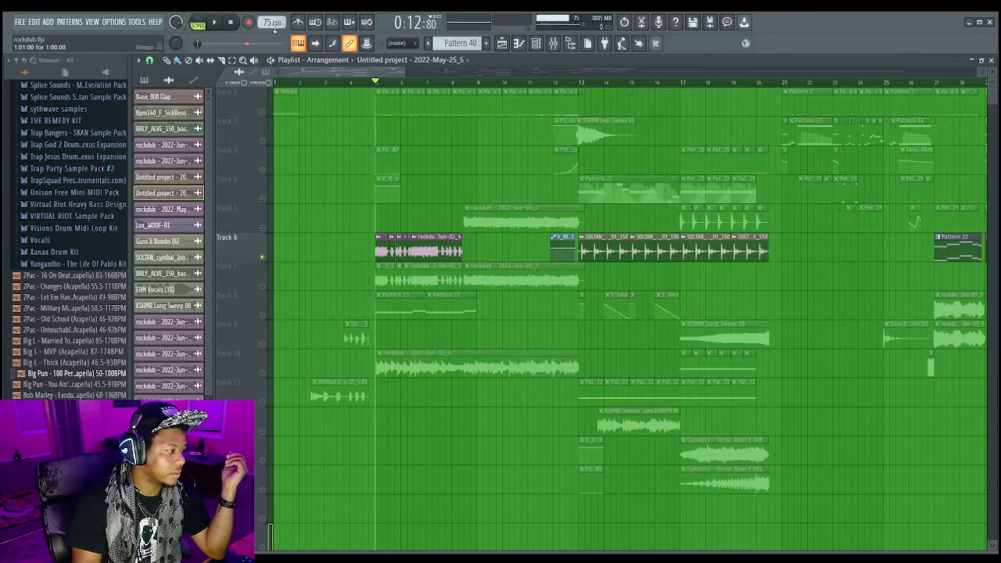
click(218, 23)
click(231, 22)
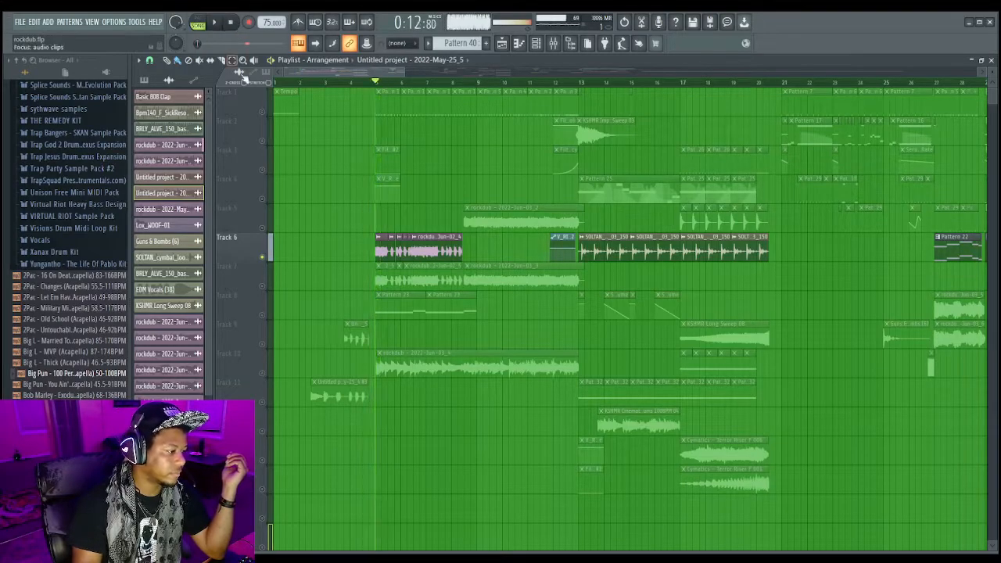
Step: Unmute Track 7 alongside Track 6 and play the two together
click(262, 286)
click(213, 22)
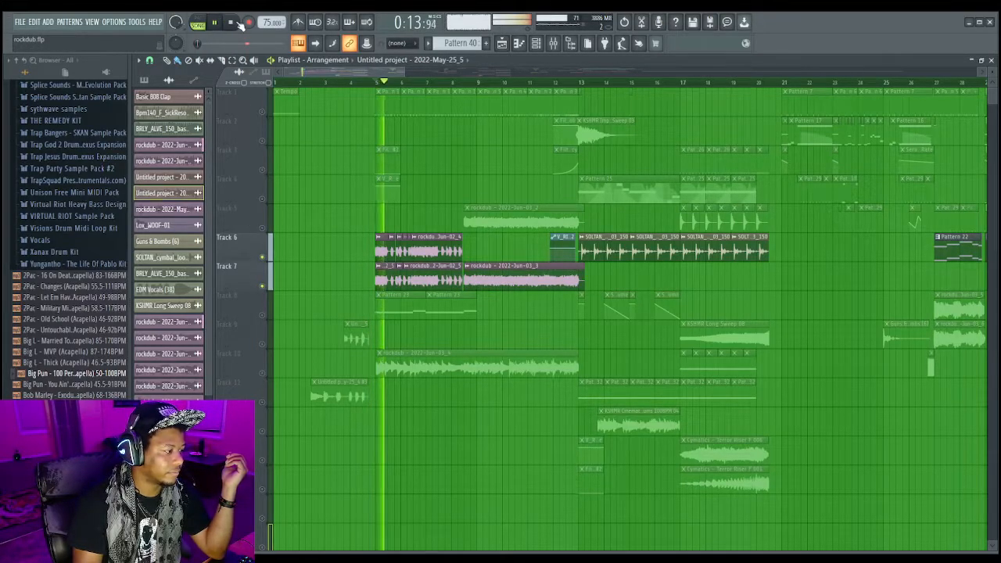
click(235, 23)
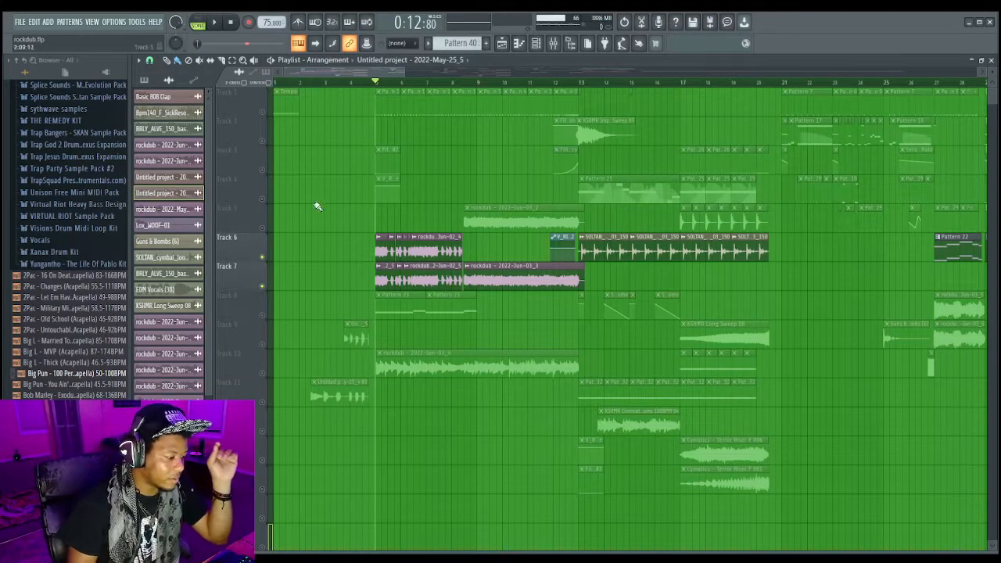
Step: Check the panning in the channel settings of the Track 6 clip rockdub - 2022-Jun-02_4
double_click(413, 249)
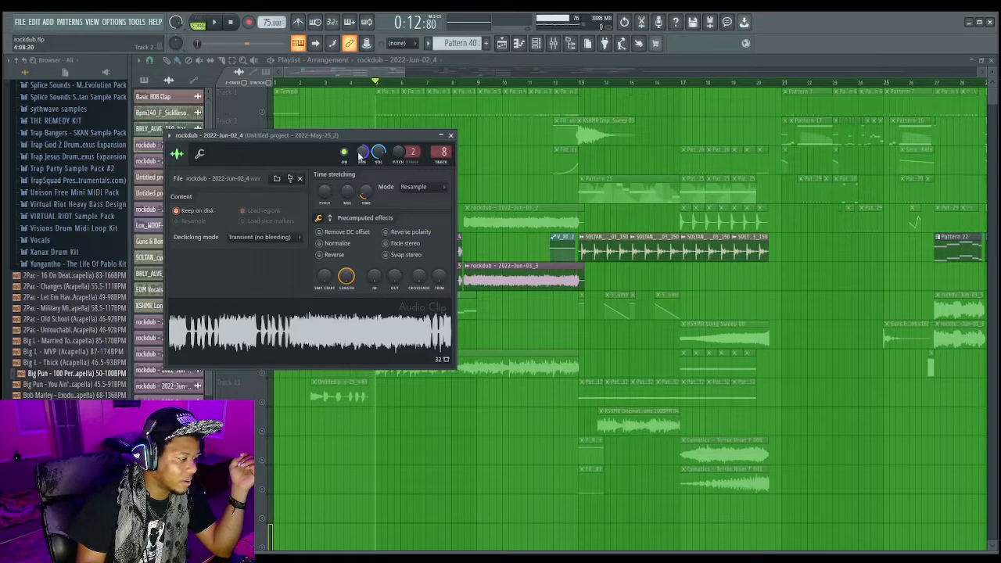
key(Escape)
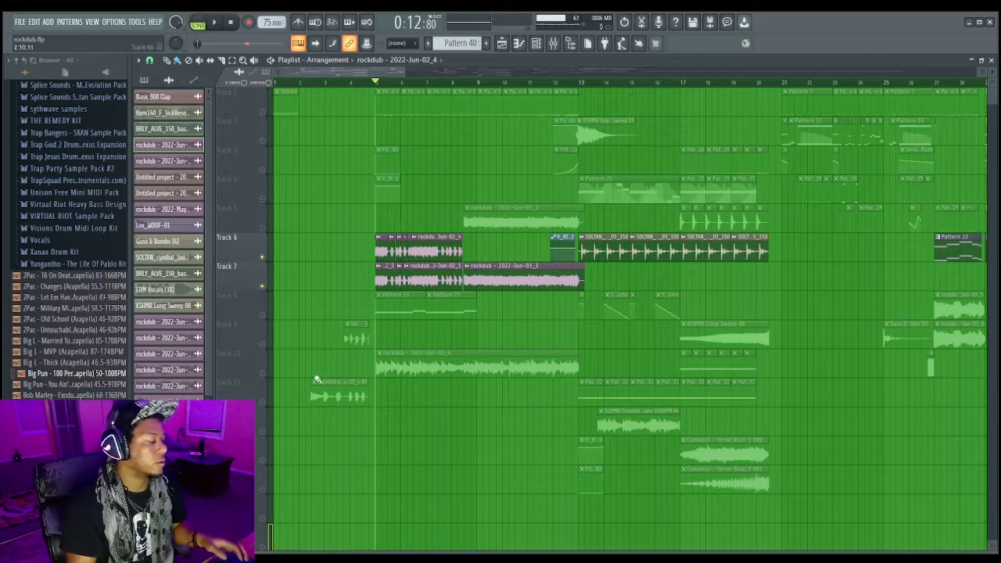
Step: Unmute all playlist tracks and play the full arrangement from bar 5
right_click(262, 256)
right_click(262, 256)
key(space)
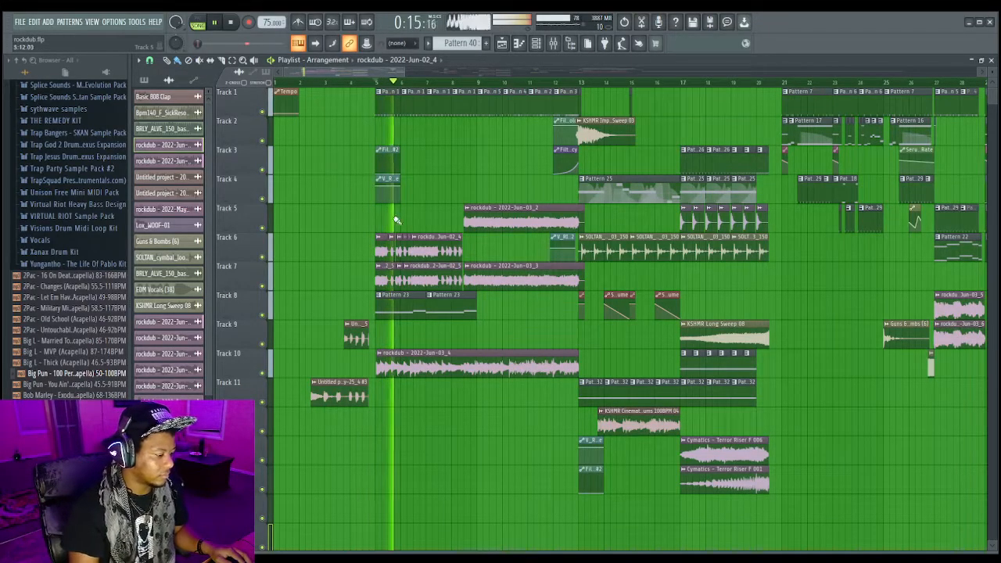
Step: Audition Track 8 and Track 1 in turn, soloing each one for playback from bar 5
right_click(264, 316)
key(space)
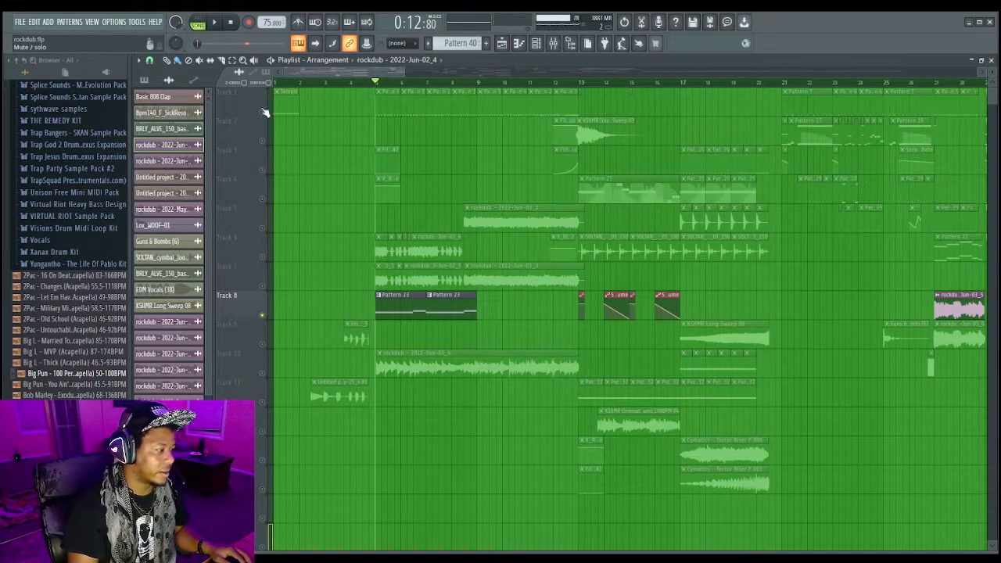
right_click(263, 112)
key(space)
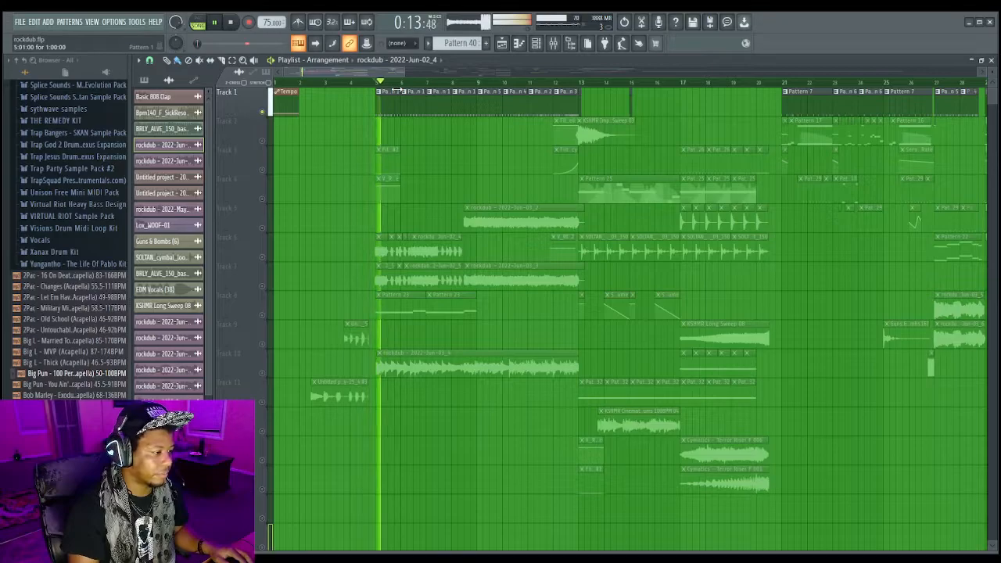
key(space)
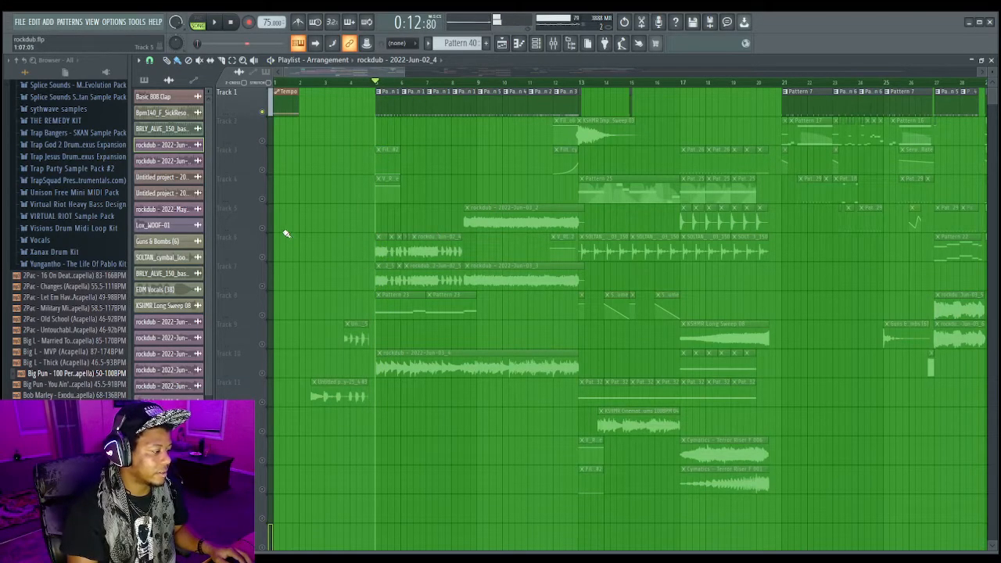
Step: Inspect the enlarged Fruity parametric EQ 2 on the PMVMD_Snare_21 mixer track while playing the drums
click(552, 43)
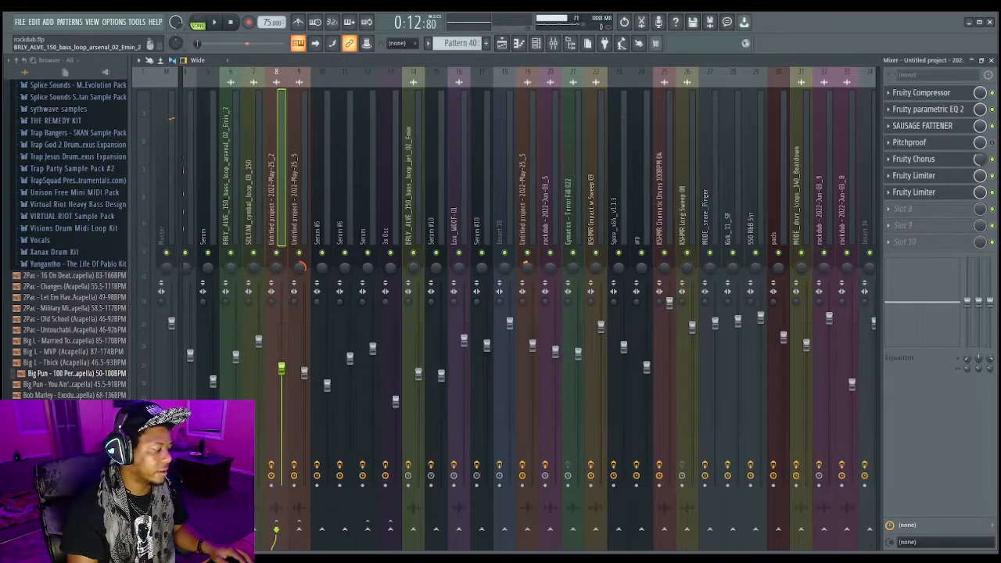
scroll(217, 240, left, 4)
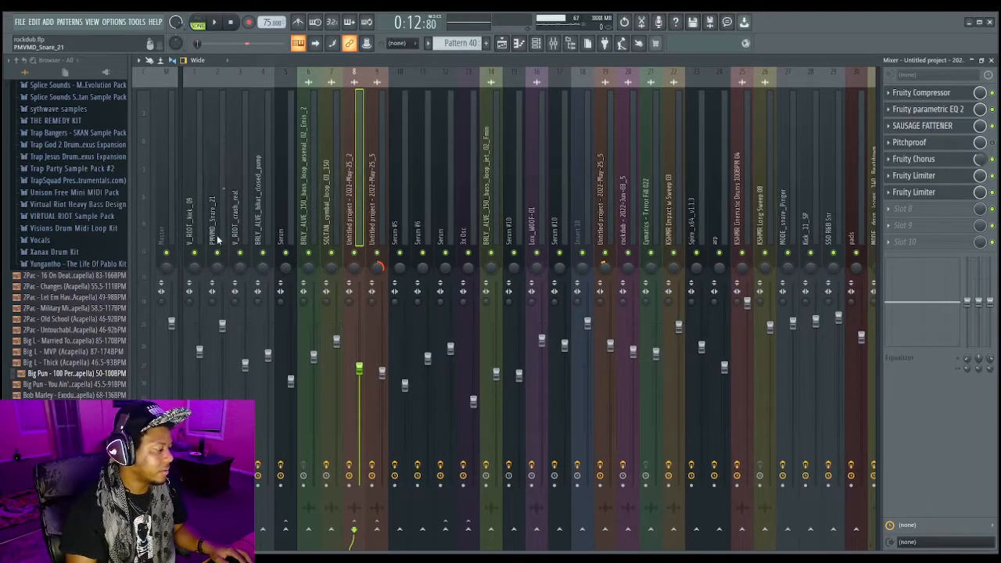
click(217, 240)
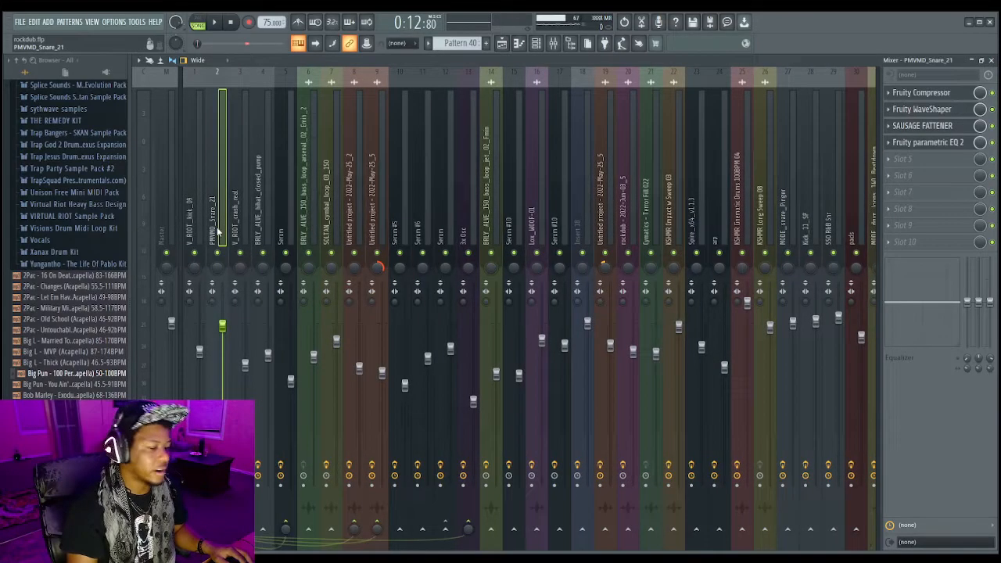
click(946, 144)
double_click(458, 123)
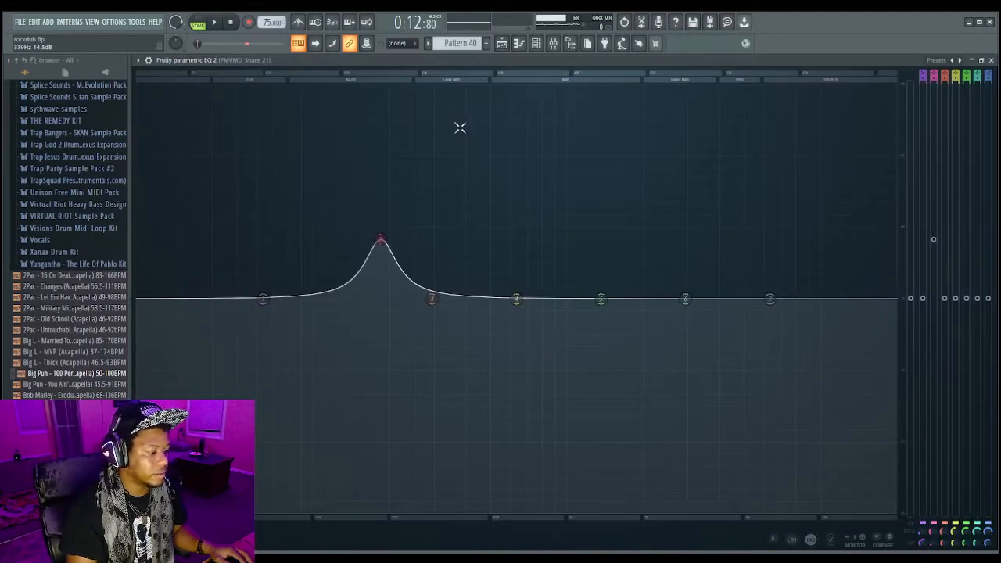
key(space)
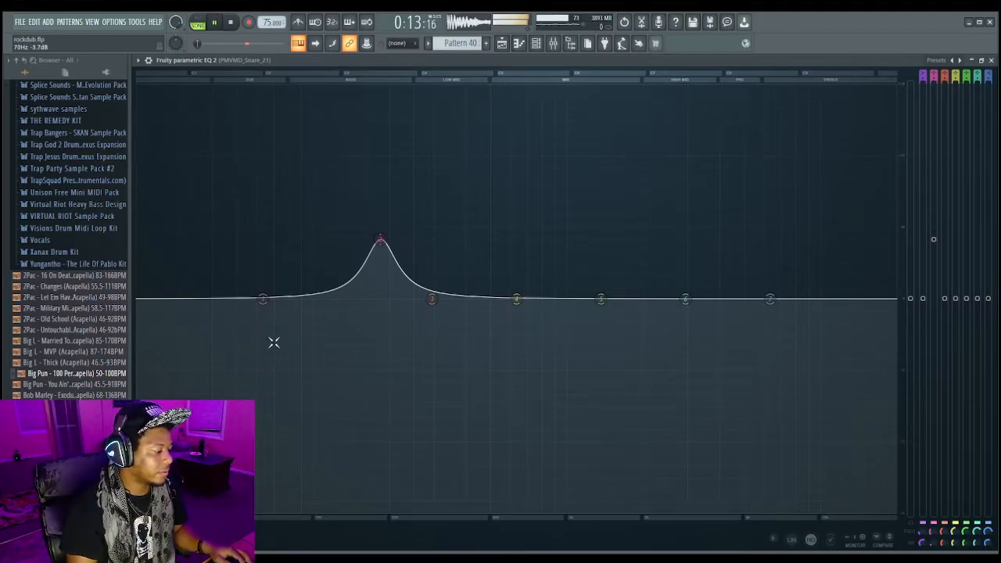
key(space)
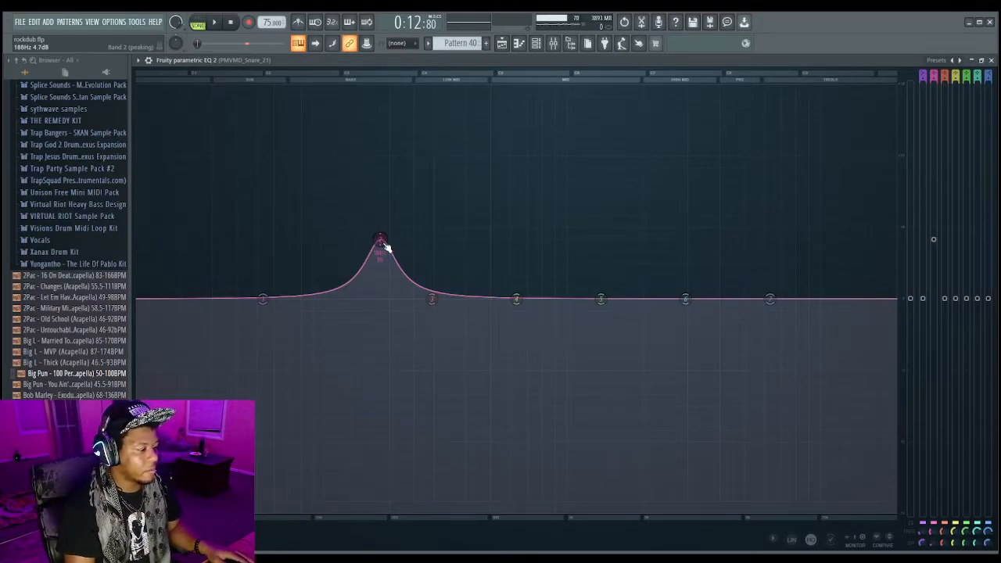
Step: Play the snare through its Fruity parametric EQ 2 once more and view the next effect on its mixer track
key(space)
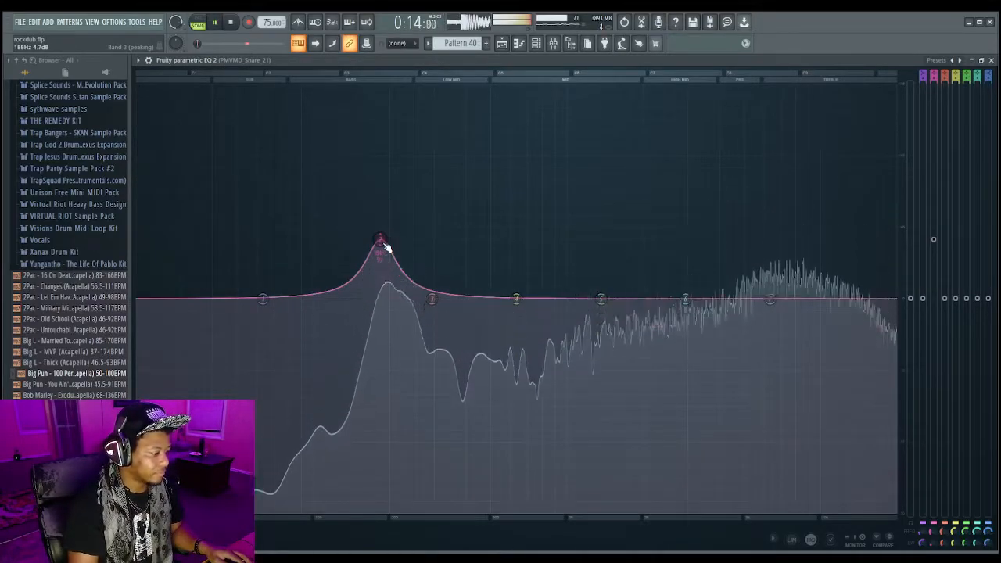
key(space)
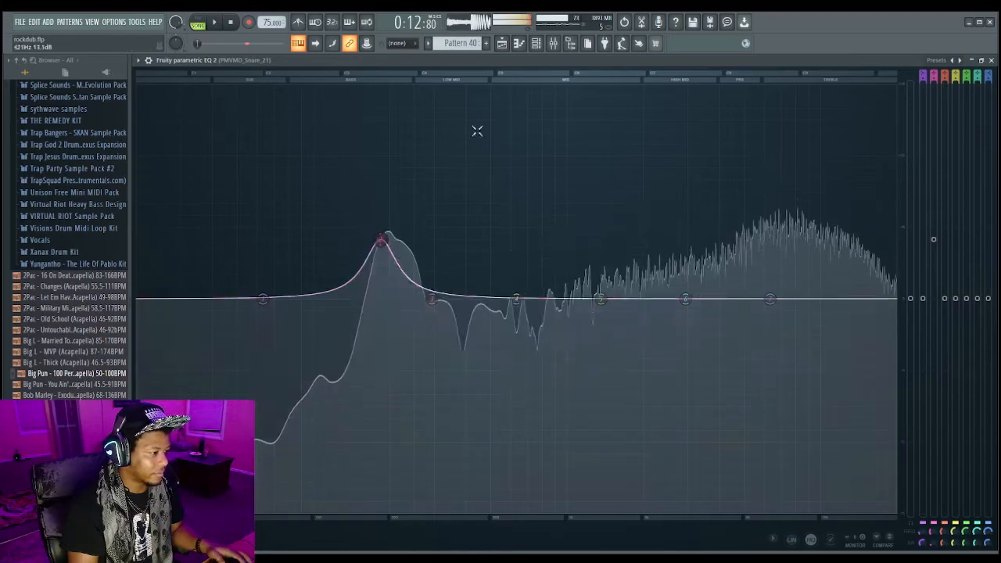
click(553, 43)
click(943, 110)
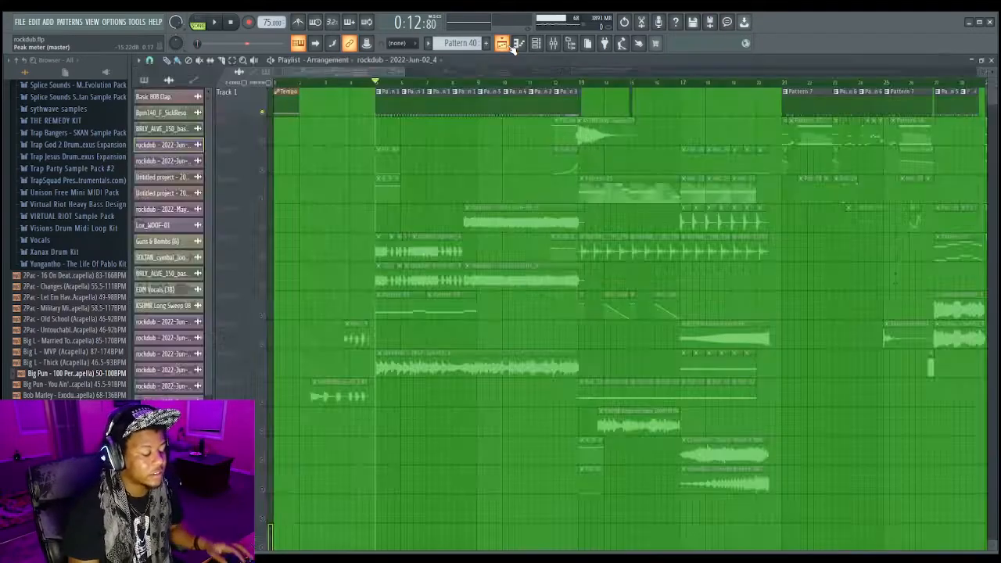
Step: Return to the playlist, unmute all tracks and play the full arrangement from bar 5
click(512, 45)
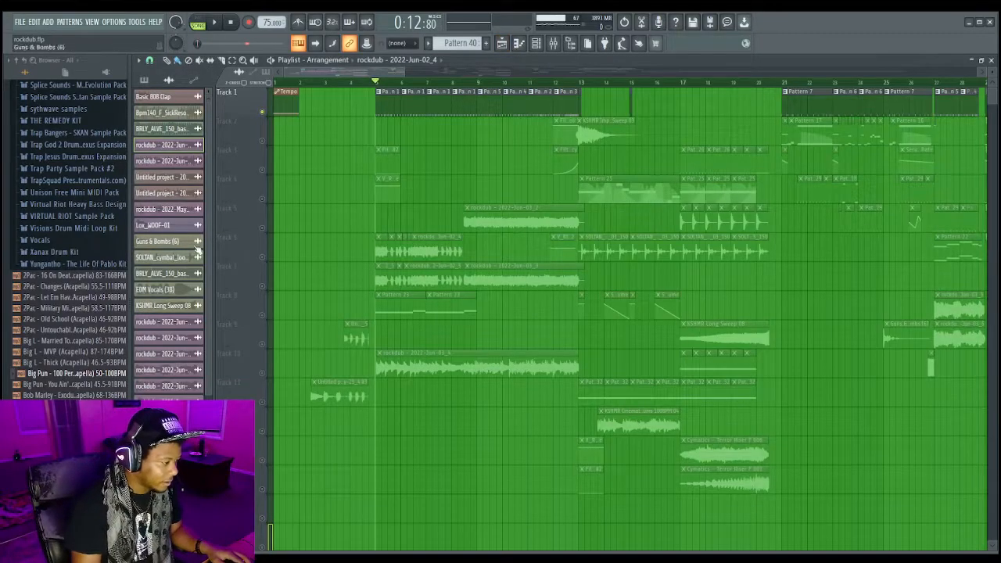
key(space)
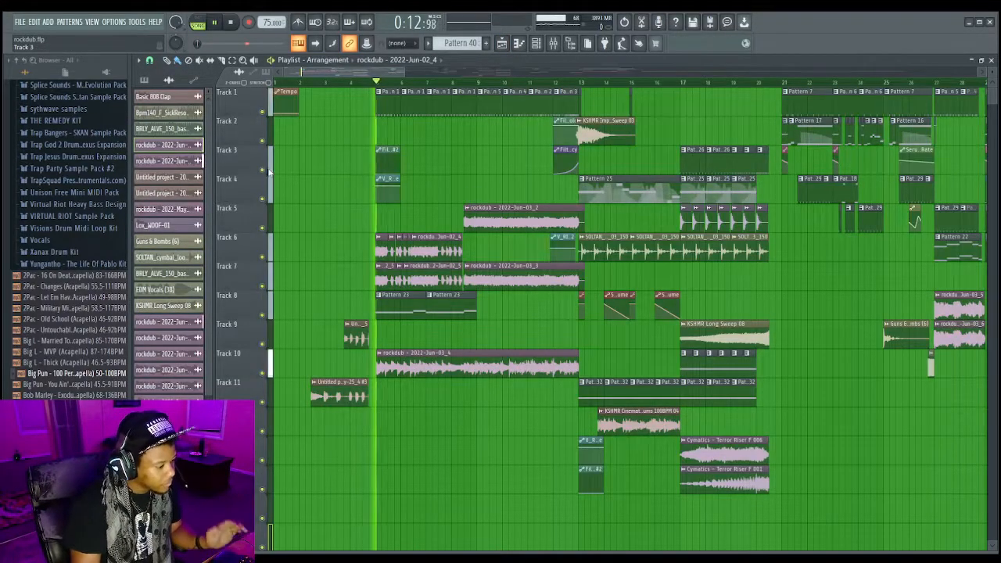
key(space)
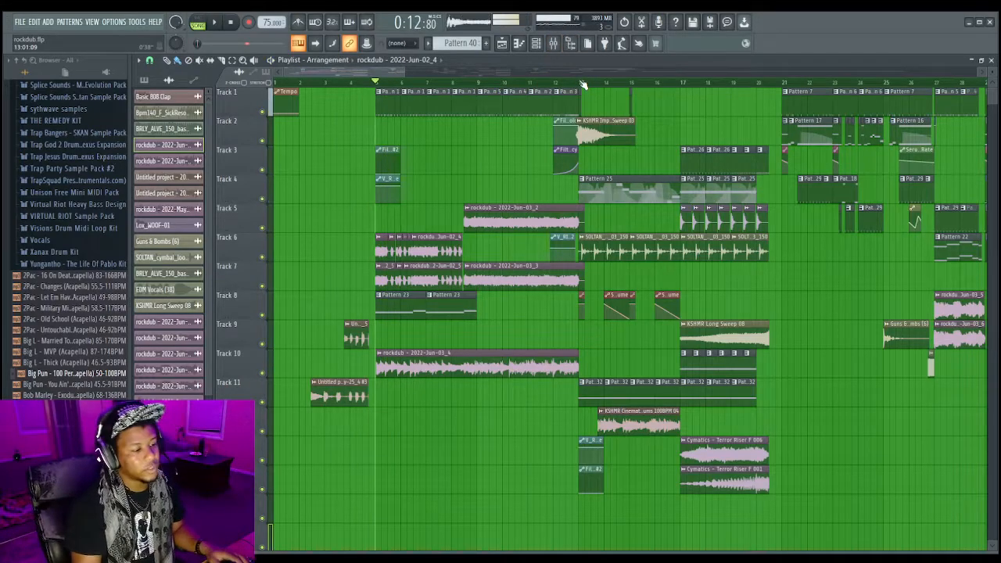
Step: Move the playhead to bar 13 and play the full arrangement from there
click(581, 84)
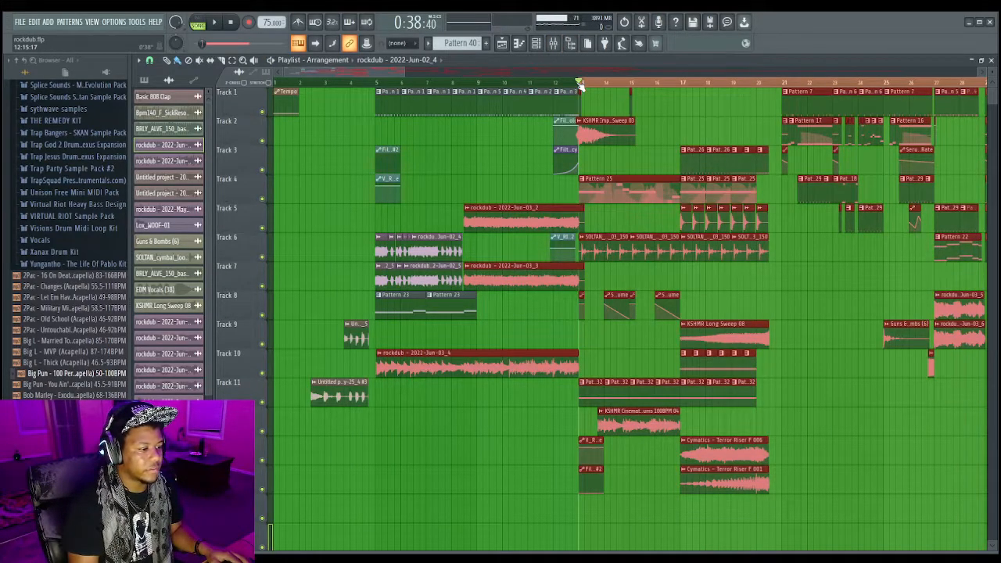
click(580, 85)
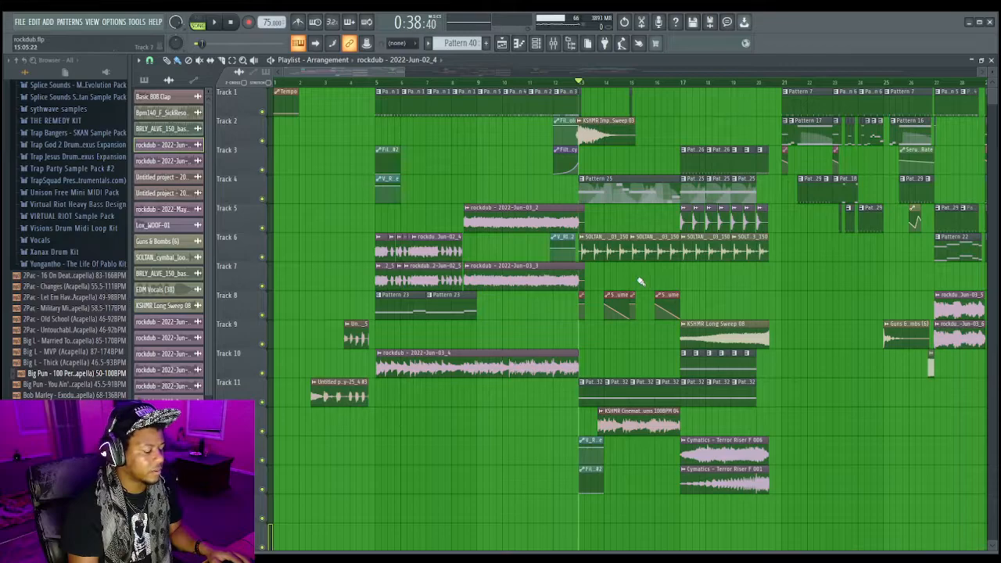
key(space)
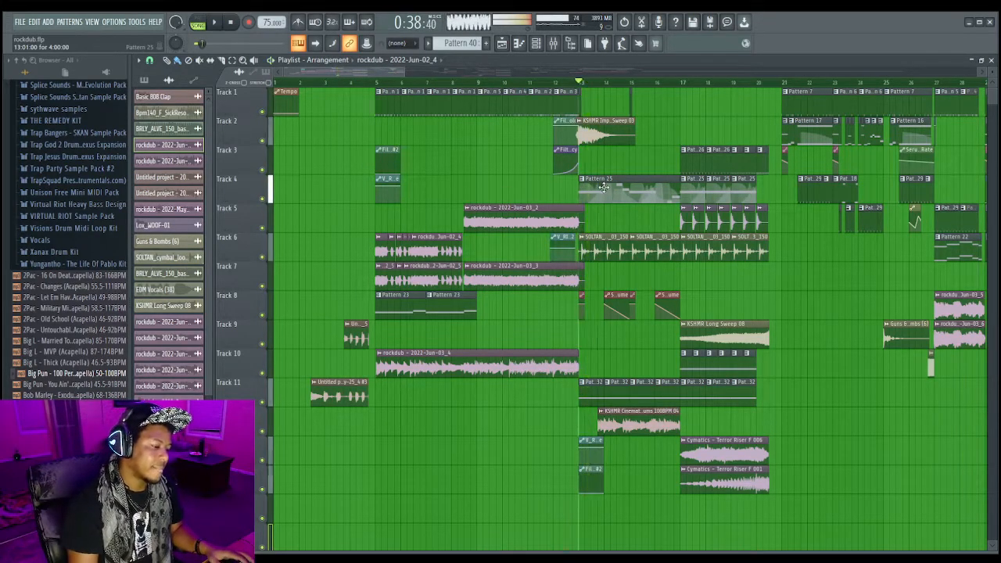
Step: Open Pattern 25 from Track 4 in the piano roll and view its Serum #6 instrument from the channel rack
double_click(605, 192)
key(space)
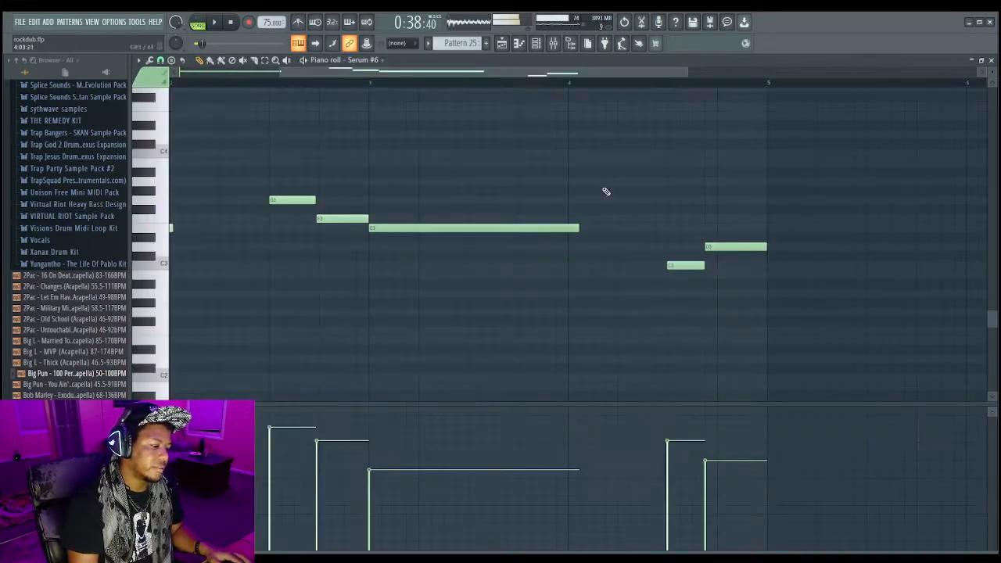
click(535, 43)
click(221, 376)
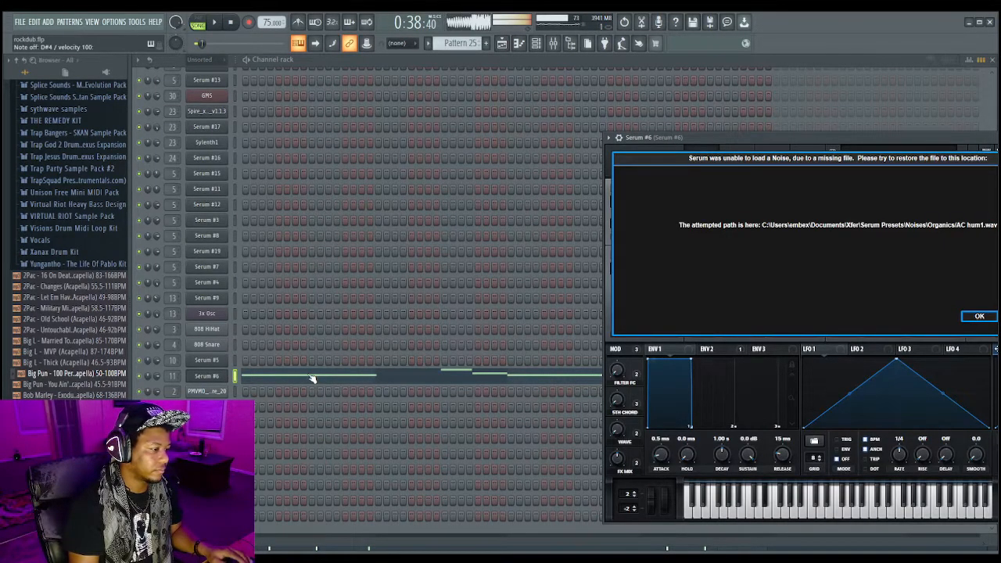
Step: Inspect the WOW2 effect on the Serum #6 mixer track
click(420, 61)
click(552, 43)
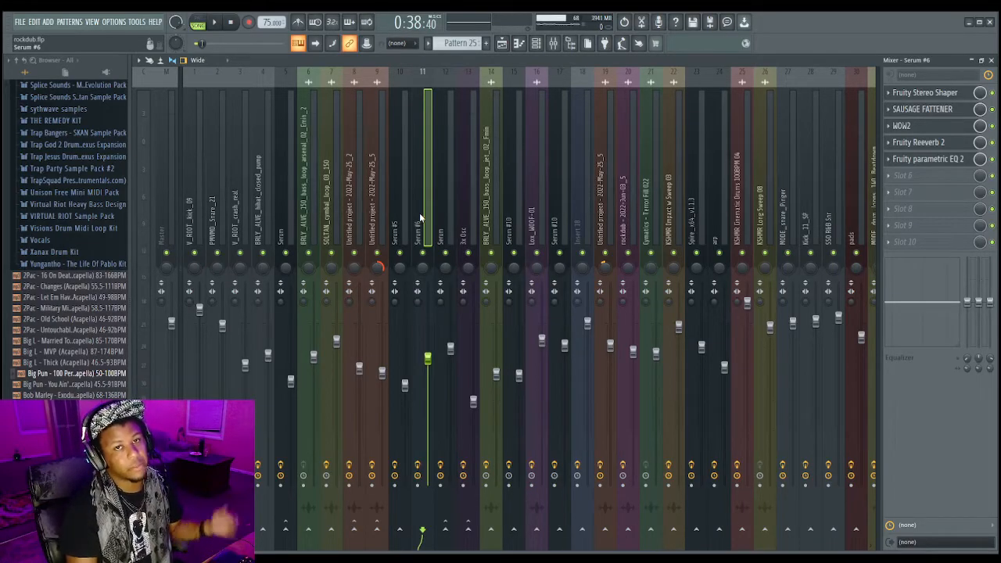
click(918, 125)
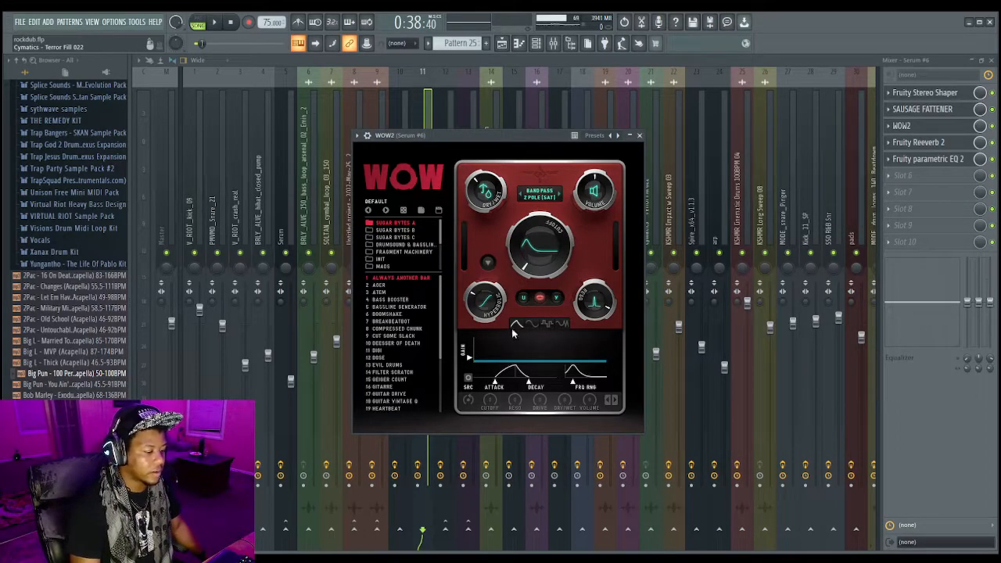
Step: Play the full arrangement from bar 13 in the playlist, and solo Track 4 for playback from the same bar
click(501, 43)
key(space)
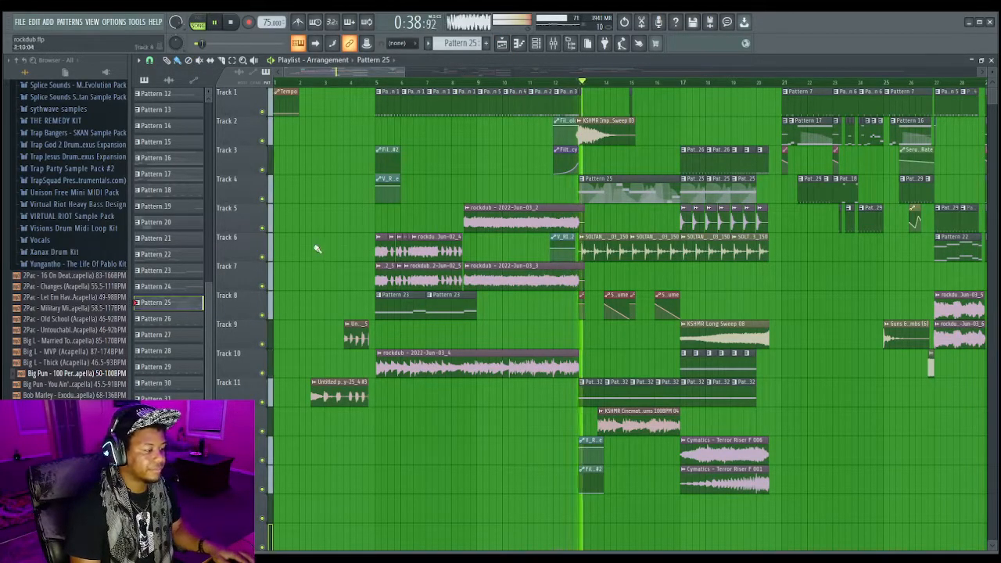
key(space)
right_click(262, 198)
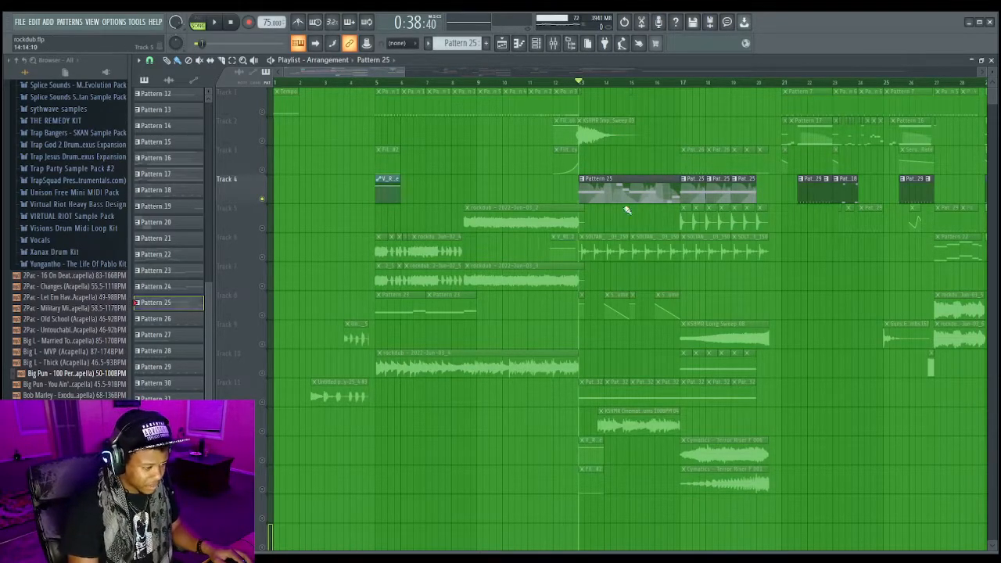
key(space)
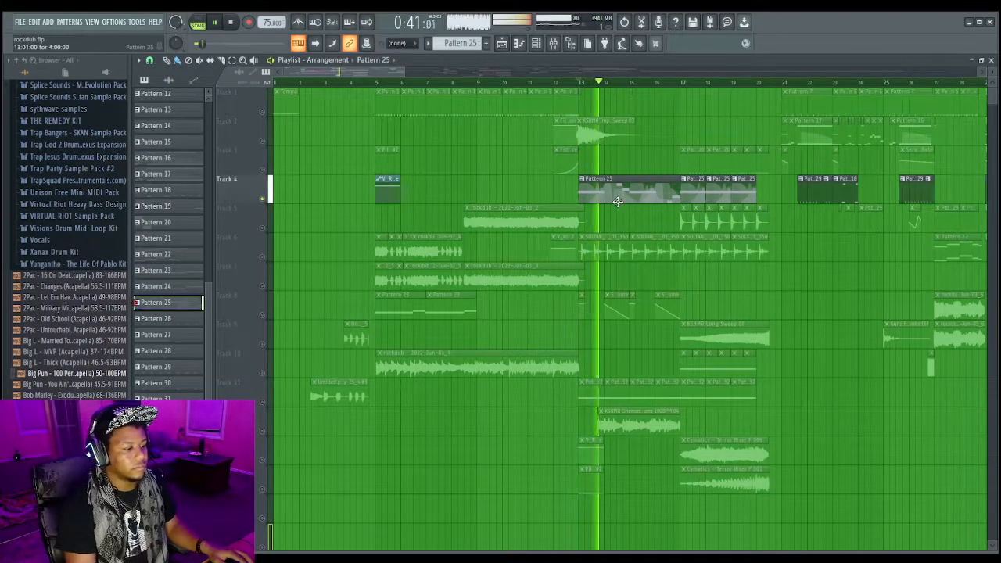
Step: Watch WOW2 on the Serum #6 mixer track during playback, and view that track's Fruity parametric EQ 2 enlarged
click(553, 43)
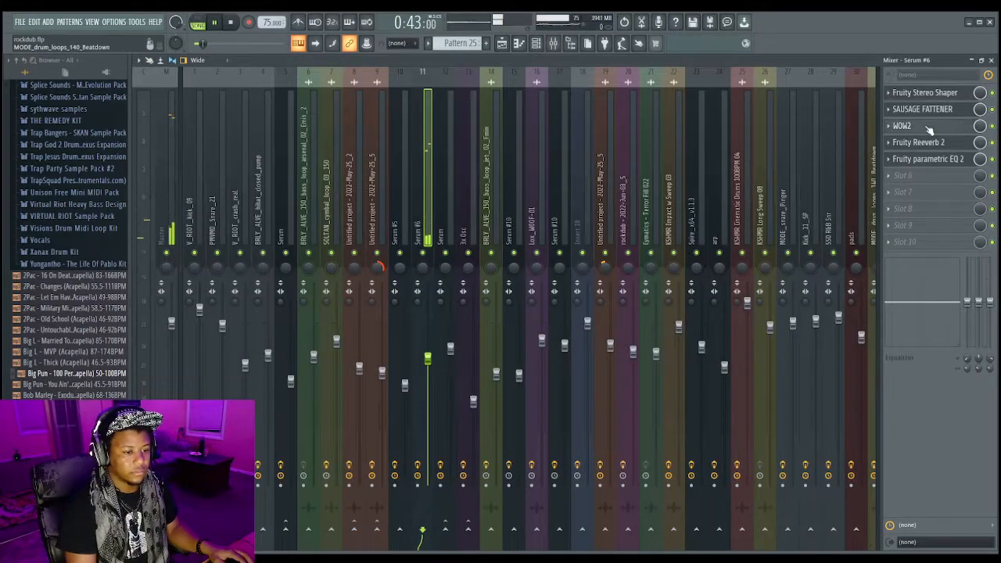
click(927, 126)
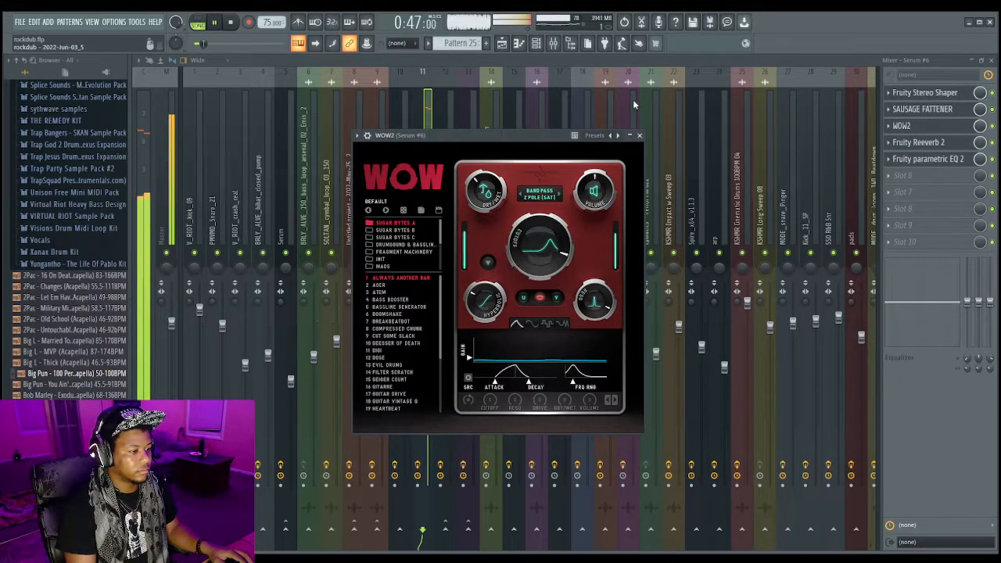
click(638, 136)
key(space)
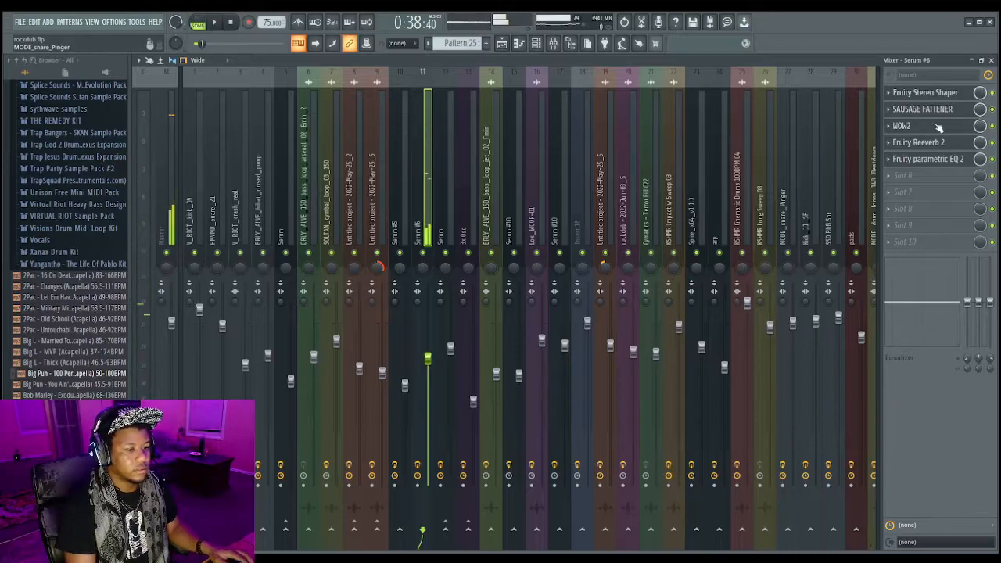
click(930, 160)
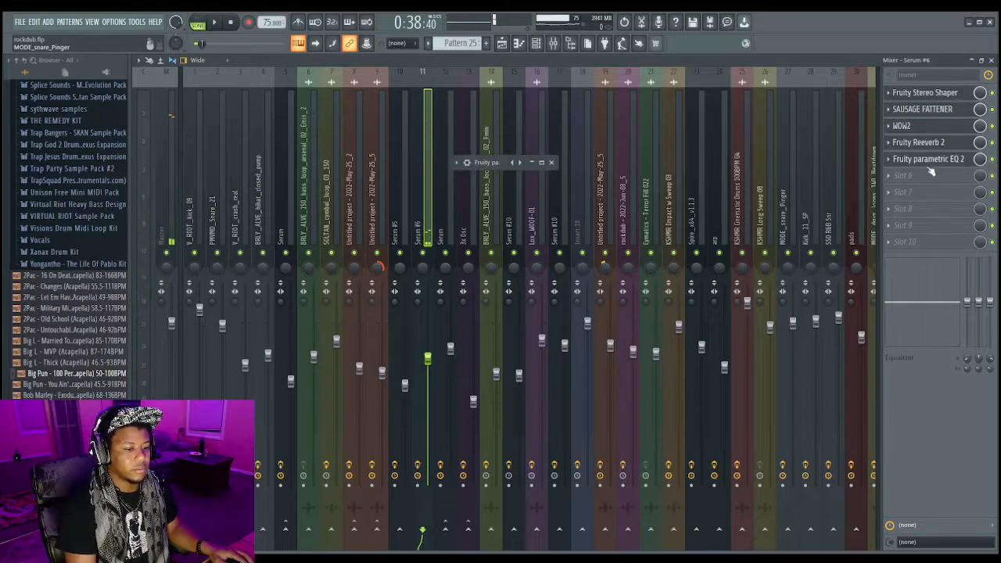
double_click(498, 164)
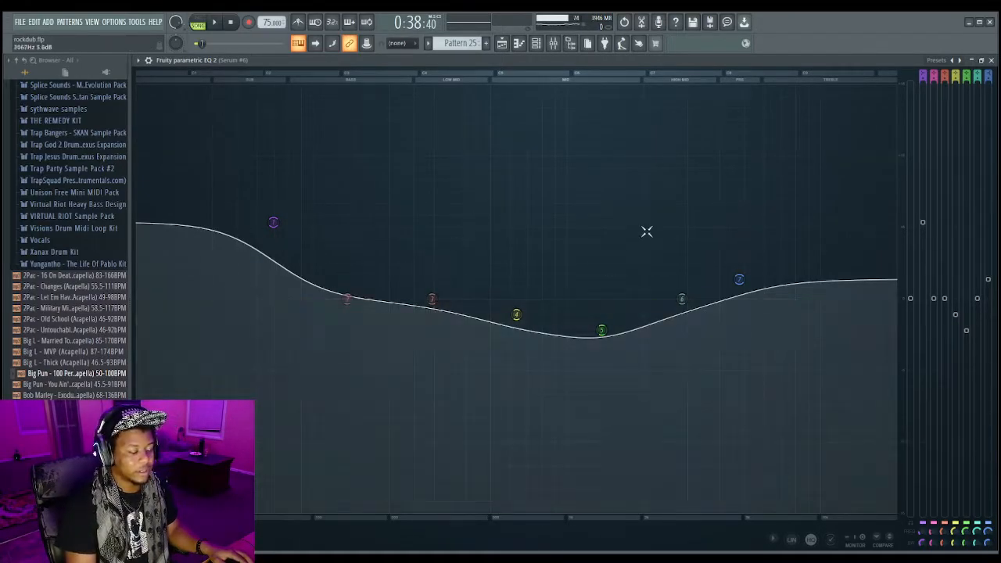
Step: Solo Track 11 in the playlist and play it from bar 13, and solo the track below it
click(501, 43)
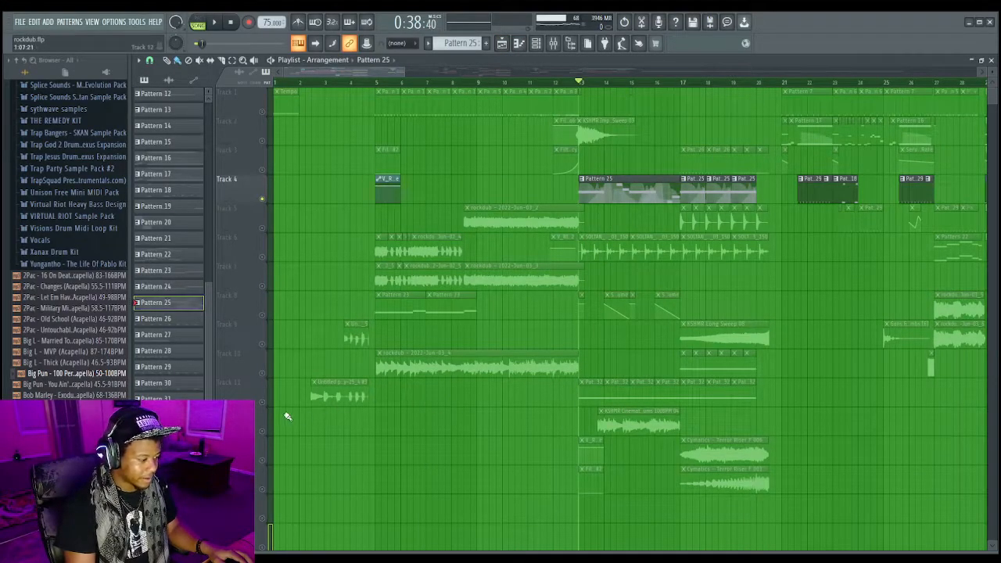
right_click(263, 402)
key(space)
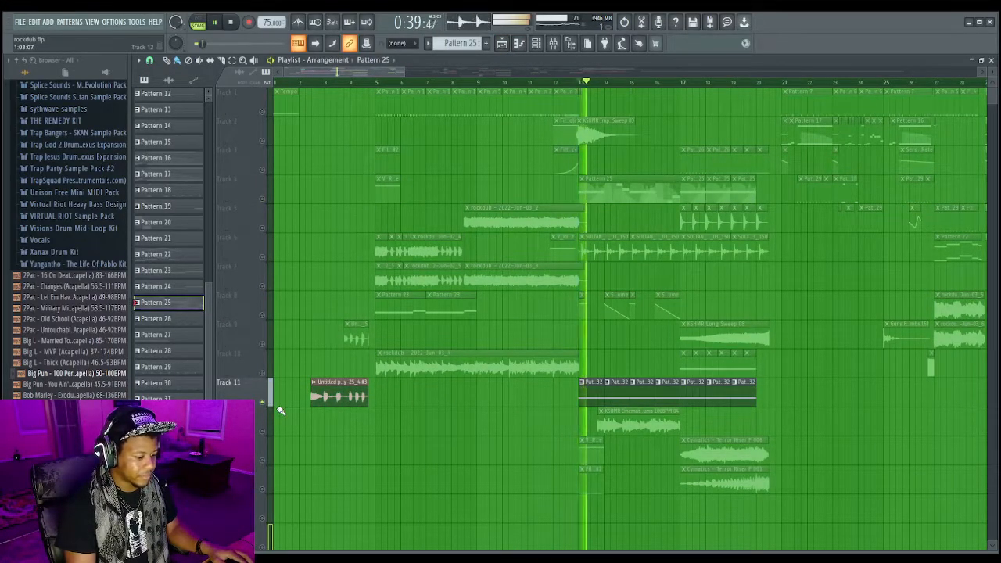
key(space)
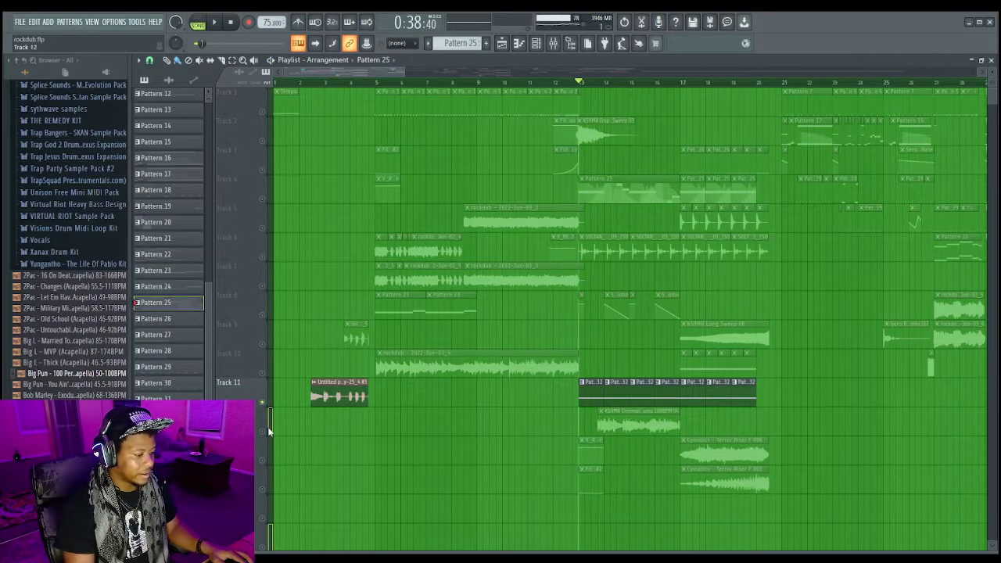
right_click(265, 430)
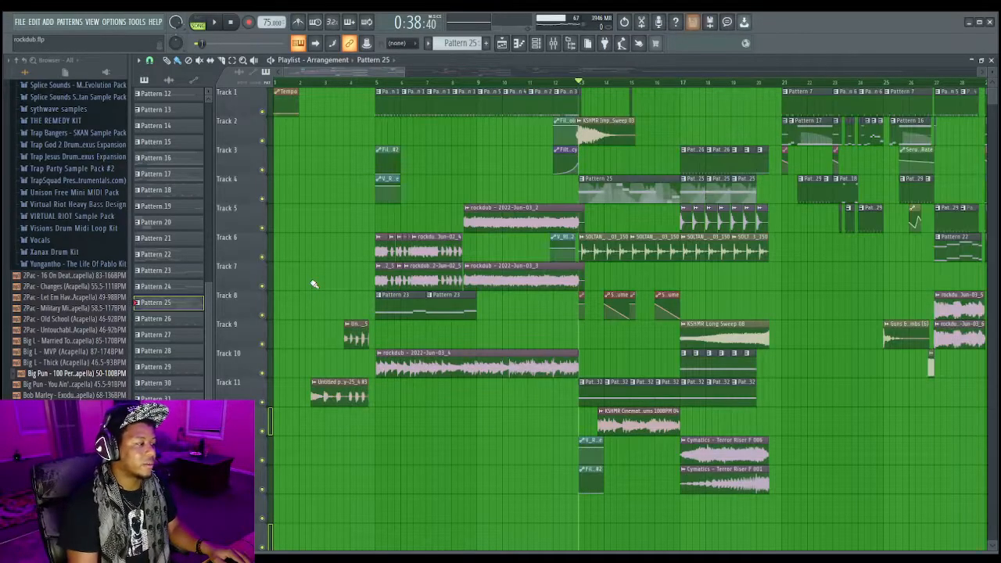
Step: Play the full arrangement with all tracks active, first from bar 13 and again from bar 17
key(space)
scroll(206, 294, up, 1)
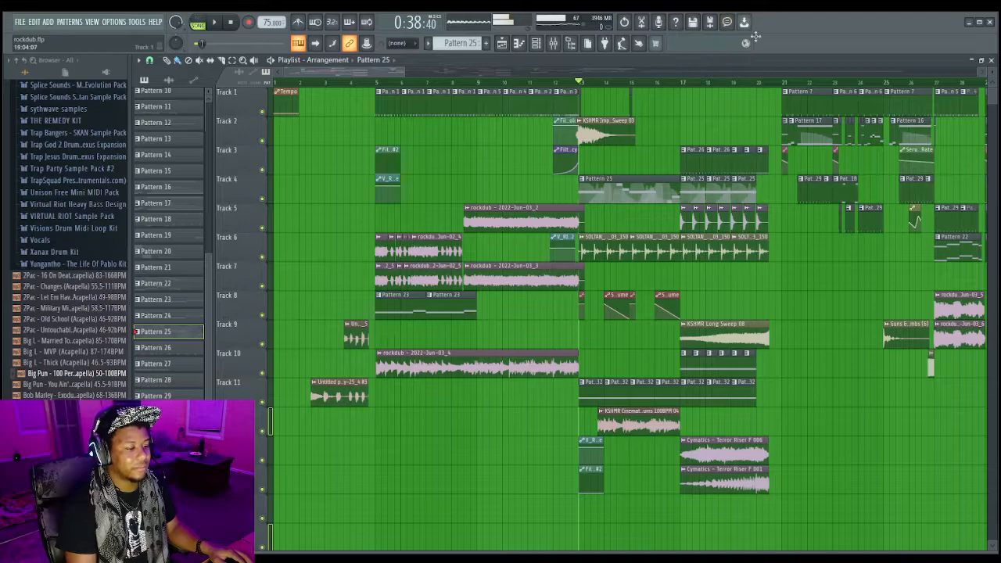
click(683, 82)
key(space)
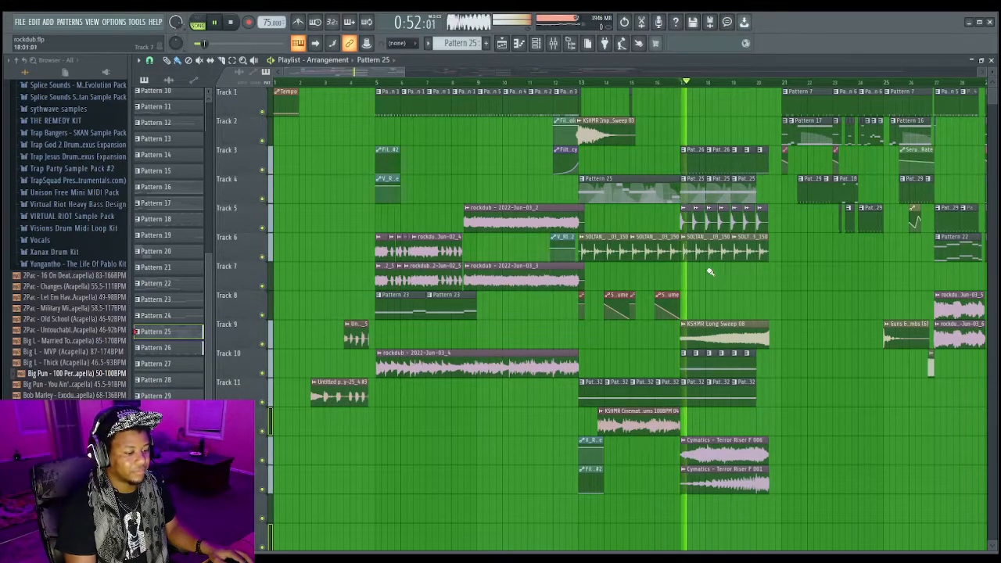
drag(363, 73, 444, 93)
key(space)
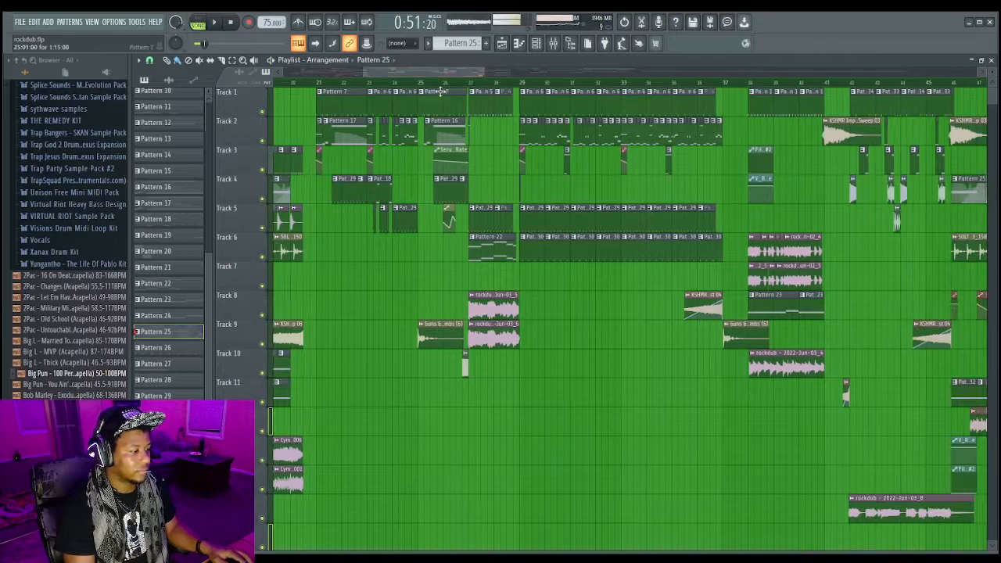
Step: Place the playhead at bar 21 and open the V_RIOT_kick_09 channel settings used by Pattern 28 on Track 3
click(319, 82)
scroll(382, 82, up, 3)
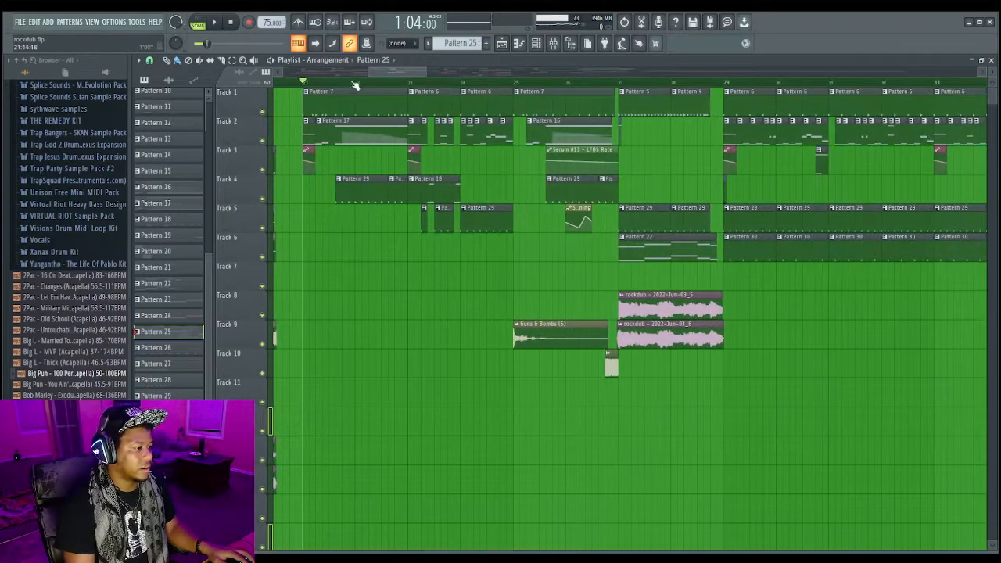
drag(379, 73, 362, 73)
double_click(429, 169)
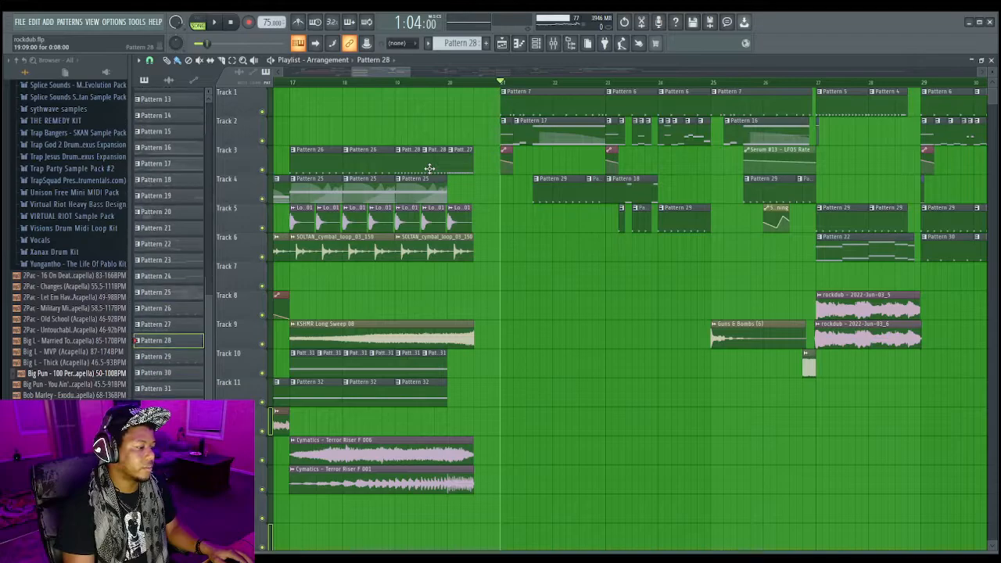
click(536, 43)
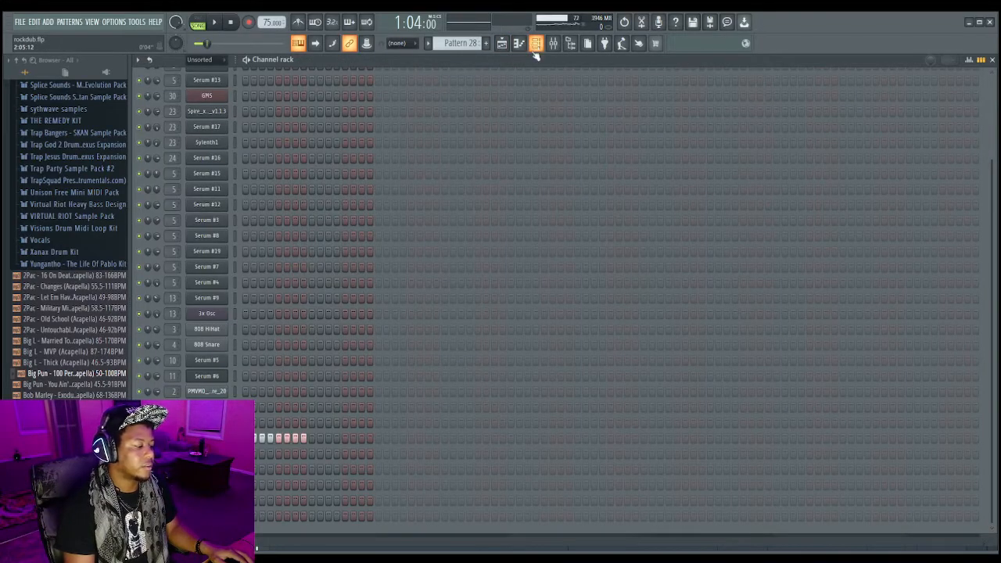
click(207, 438)
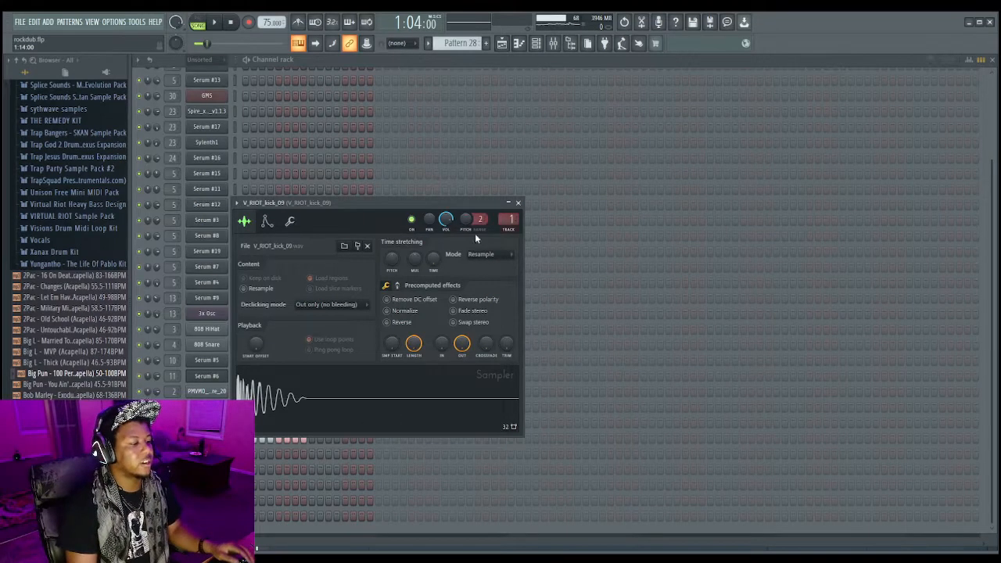
Step: View the mixer for the kick and return to the playlist arrangement around bars 17 to 29
click(553, 44)
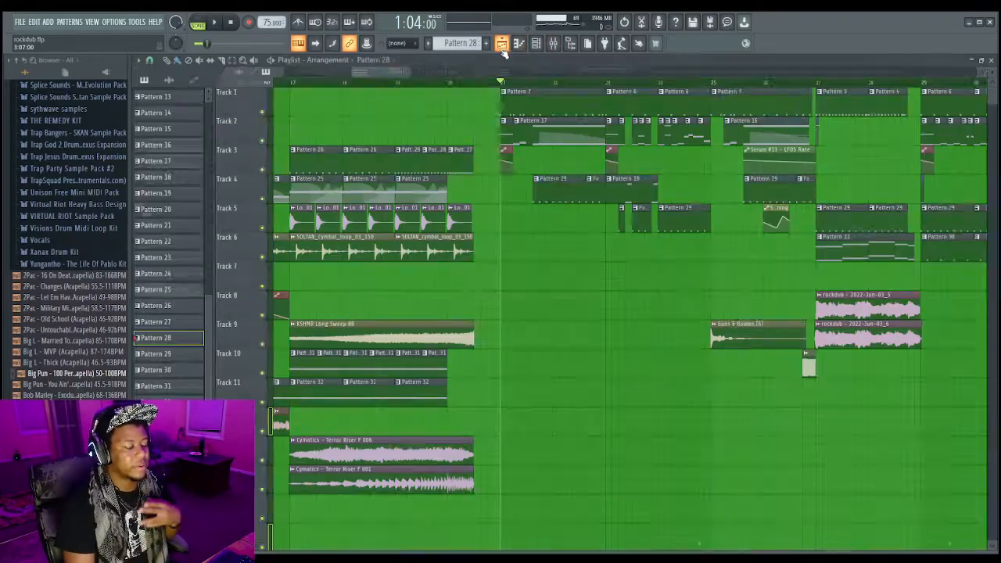
click(501, 45)
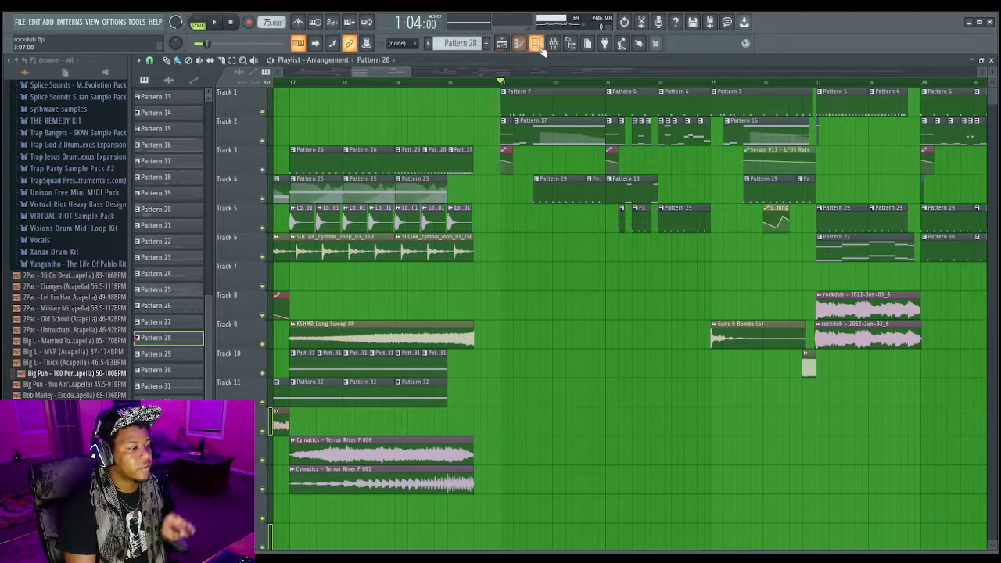
scroll(409, 270, down, 1)
scroll(420, 283, up, 1)
scroll(420, 283, down, 3)
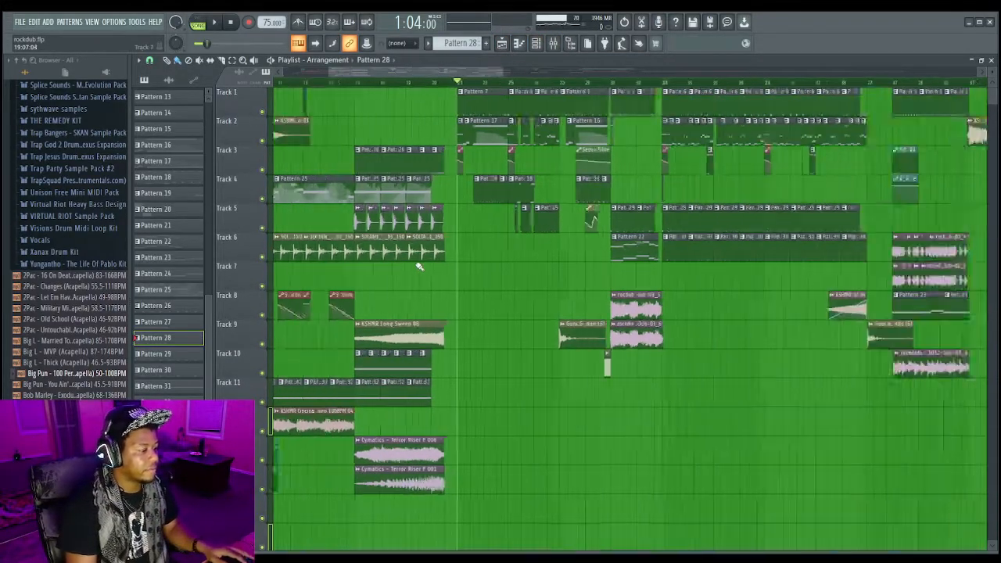
Step: Play the full arrangement from bar 17 to hear the build-up section with the terror risers
scroll(439, 236, up, 4)
scroll(438, 236, down, 4)
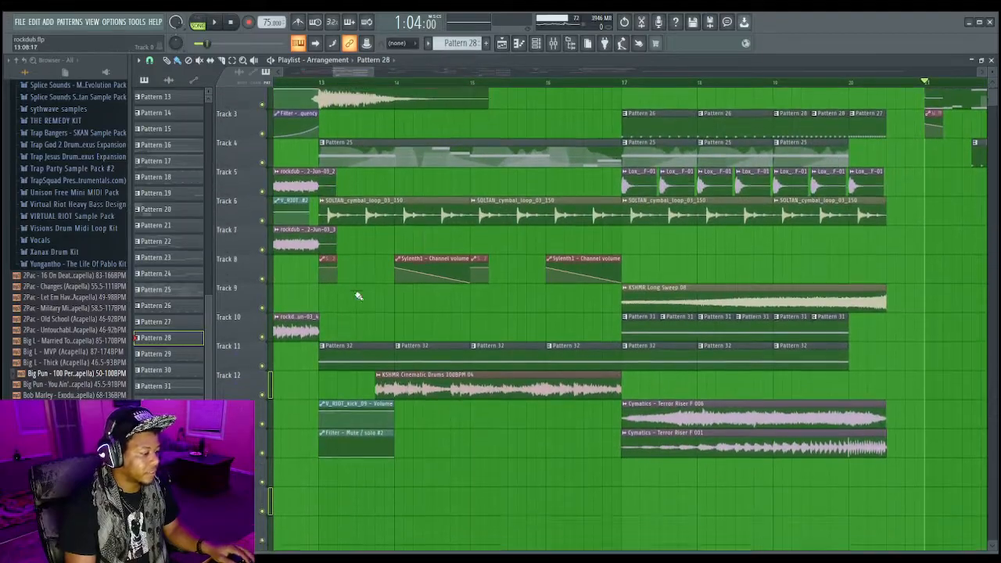
scroll(791, 360, up, 4)
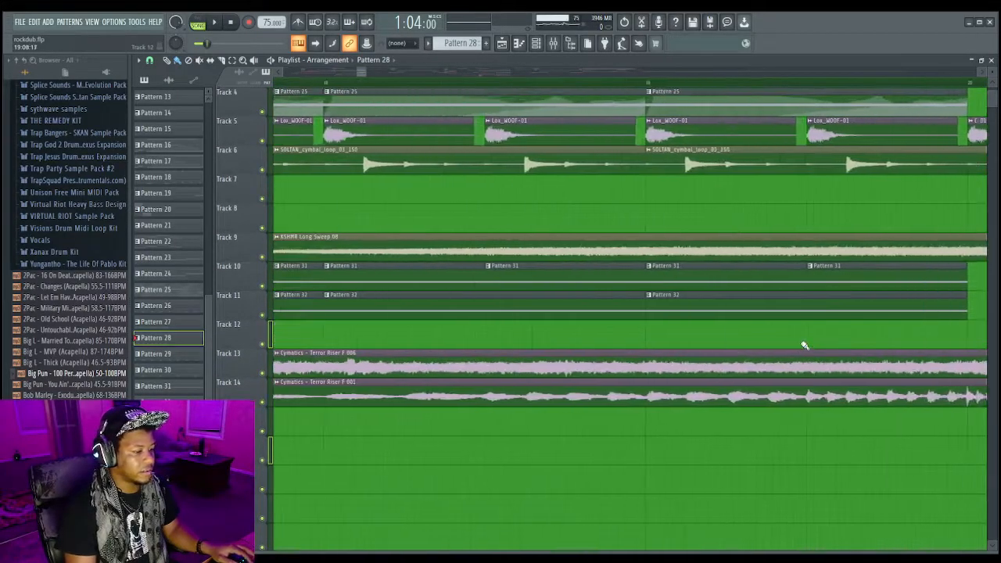
scroll(799, 345, down, 5)
scroll(824, 353, up, 3)
drag(360, 71, 386, 73)
click(481, 83)
key(space)
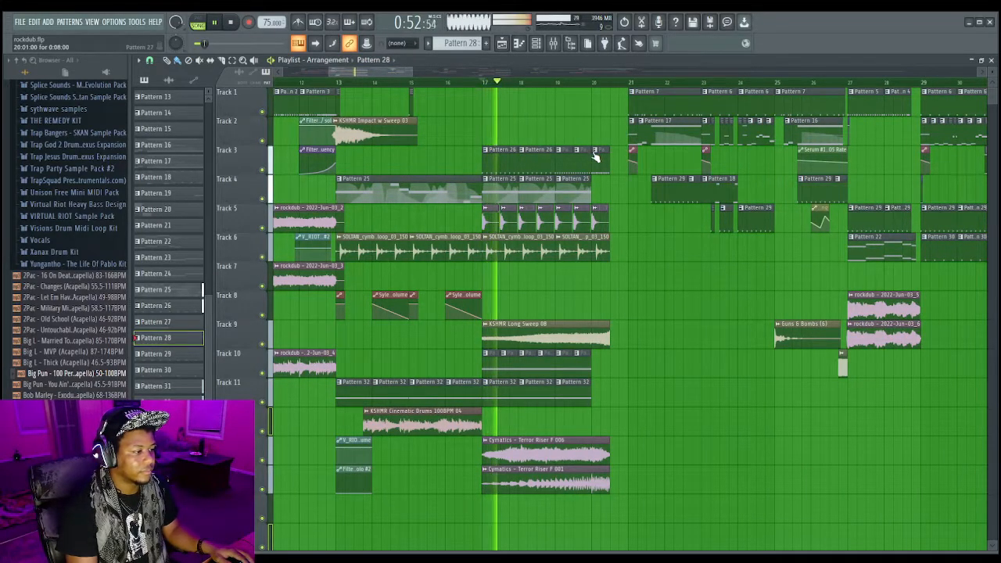
key(space)
Step: Play the end of the build-up from bar 20, and the drop from bar 21
drag(381, 76, 421, 98)
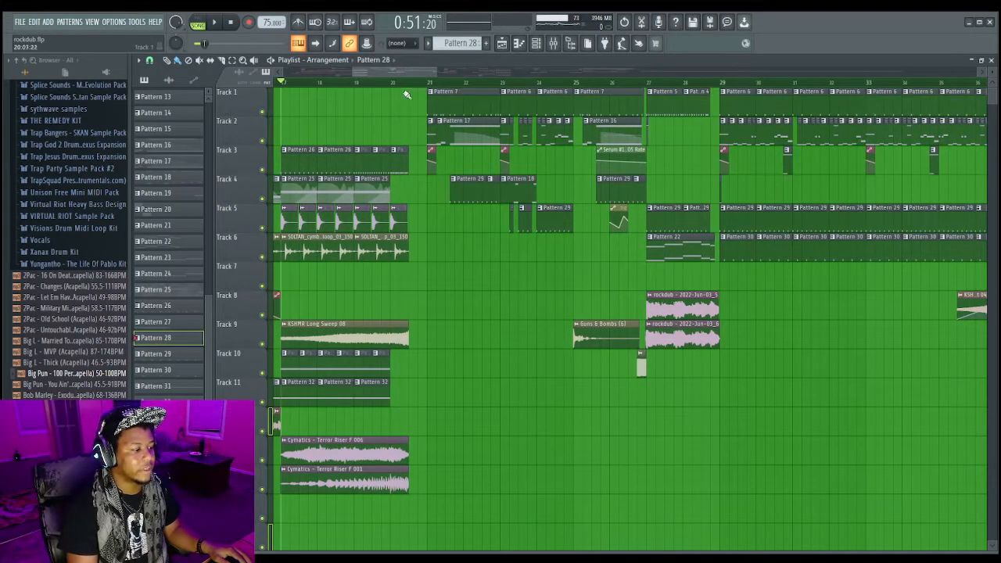
click(393, 82)
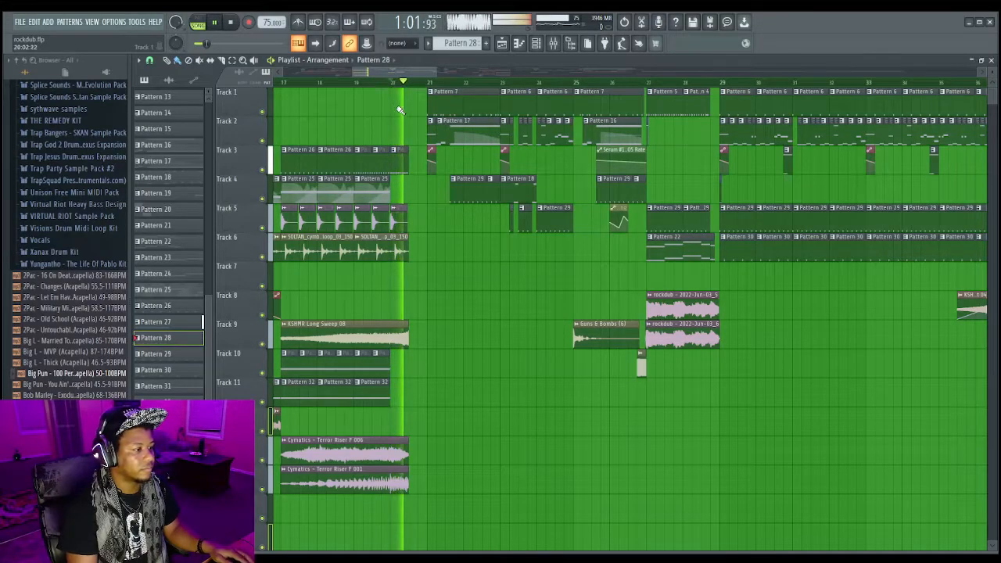
key(space)
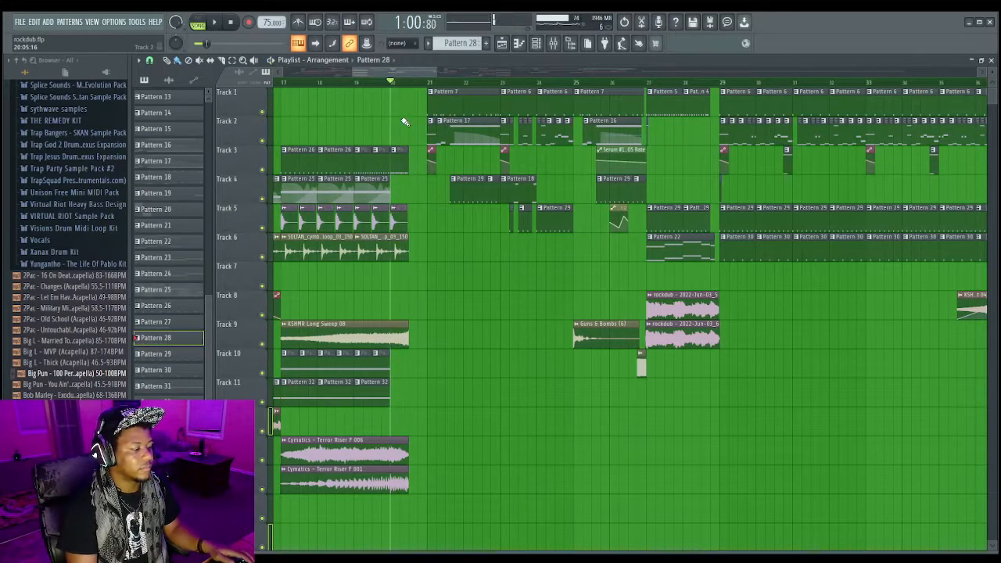
click(429, 82)
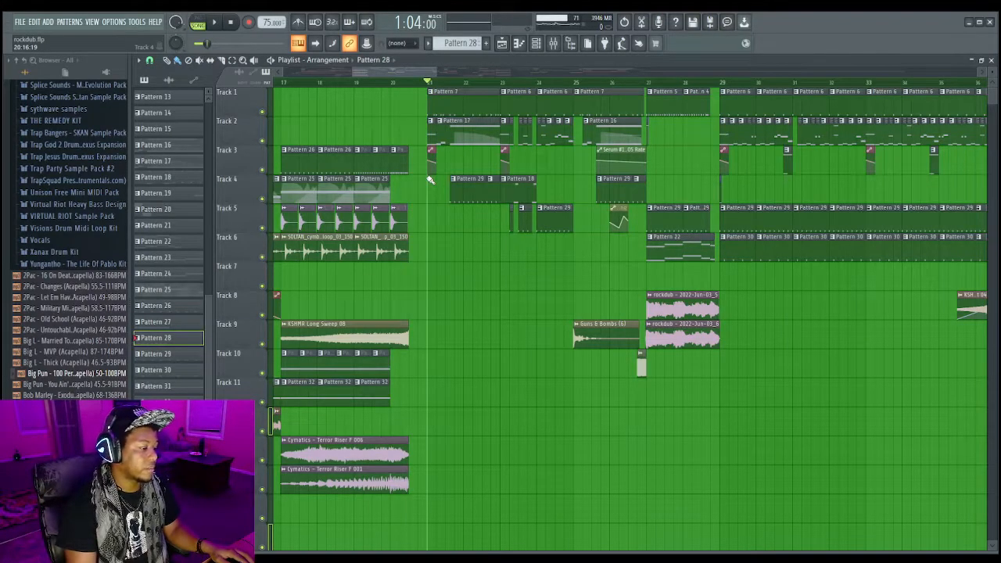
key(space)
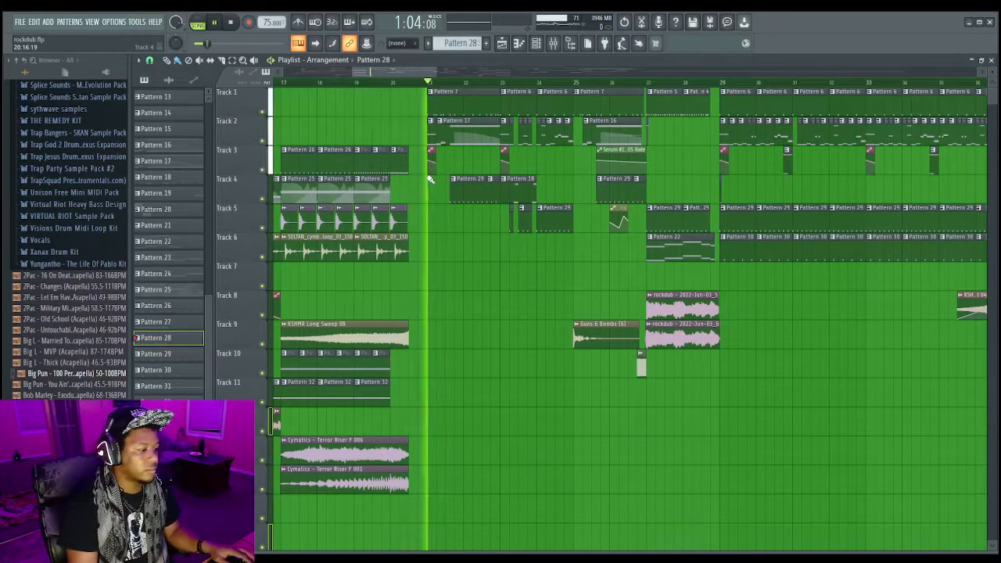
key(space)
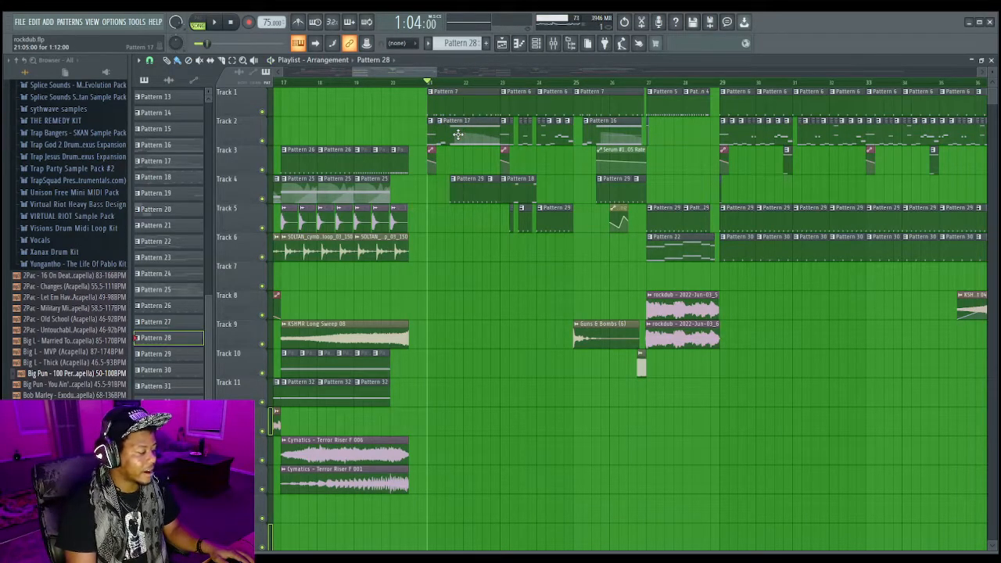
Step: Play the drop from midway through bar 21 on into bar 23, and stop playback
click(447, 85)
key(space)
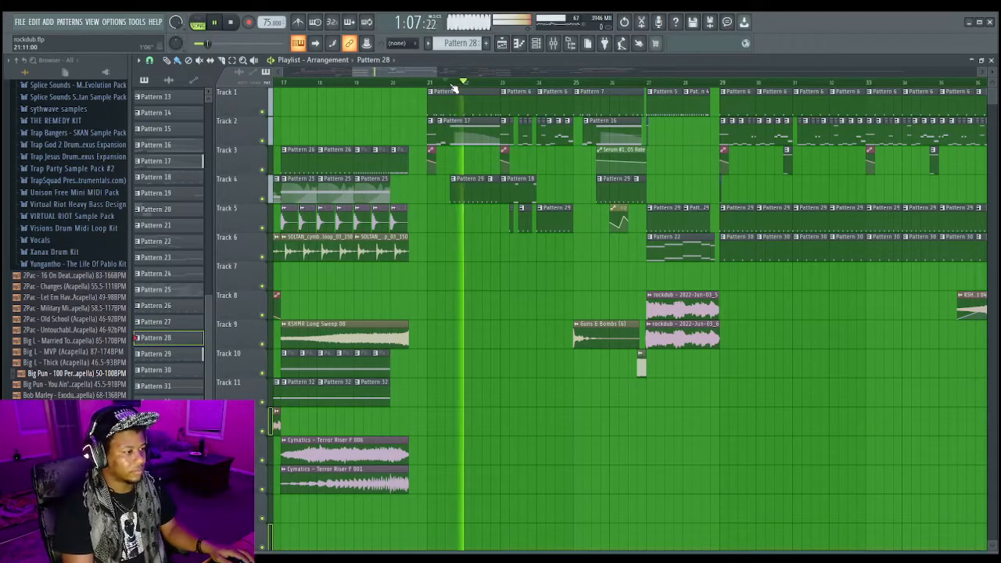
drag(420, 71, 432, 71)
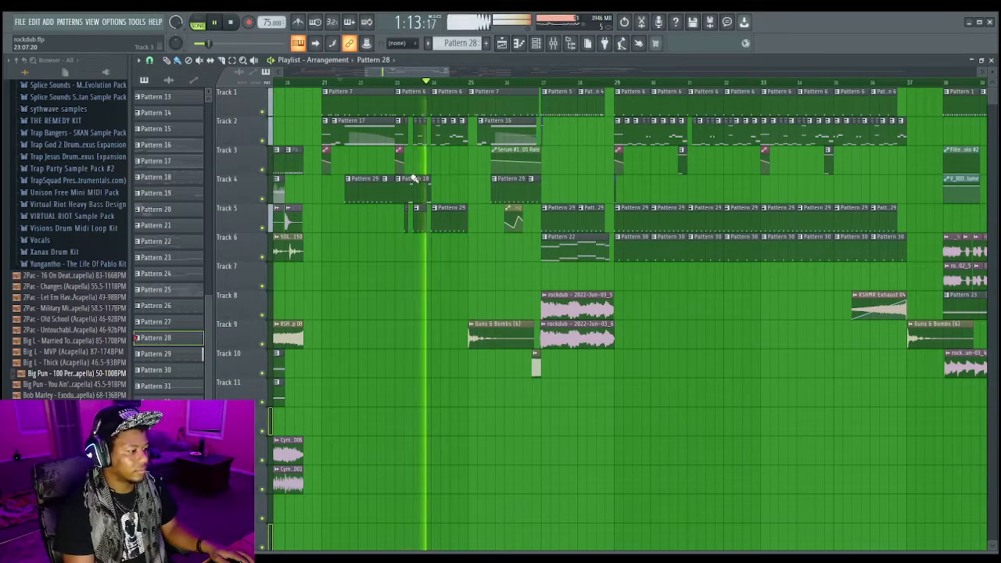
key(space)
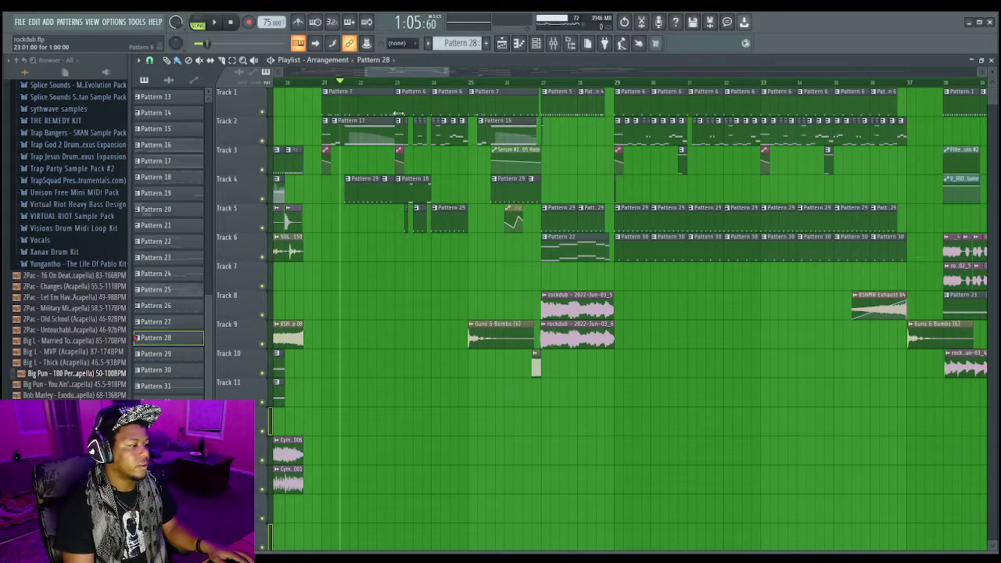
Step: Open the Serum #9 instrument from the channel rack, dismiss its missing-file message and place its window clear of the channel list
click(553, 46)
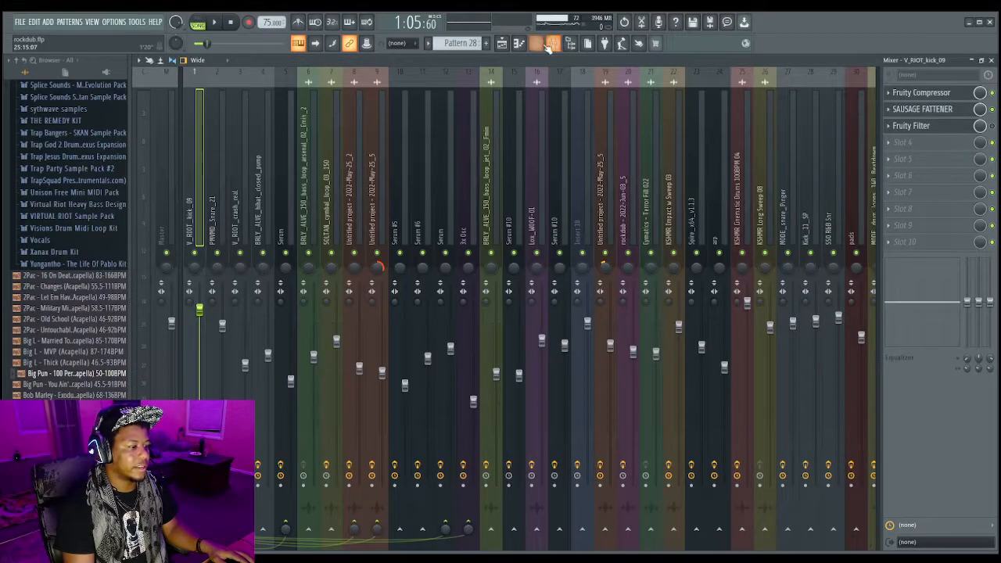
click(537, 45)
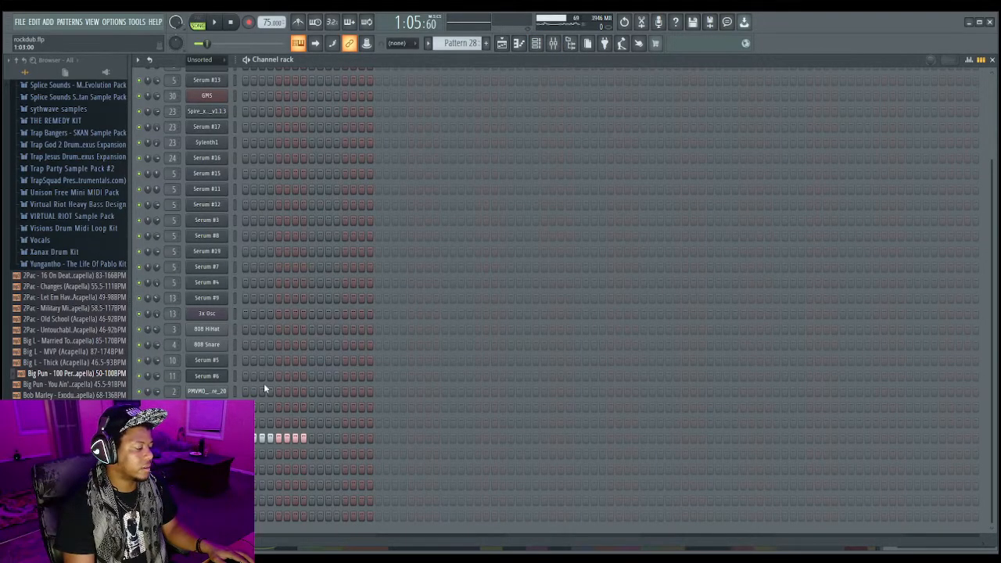
click(208, 299)
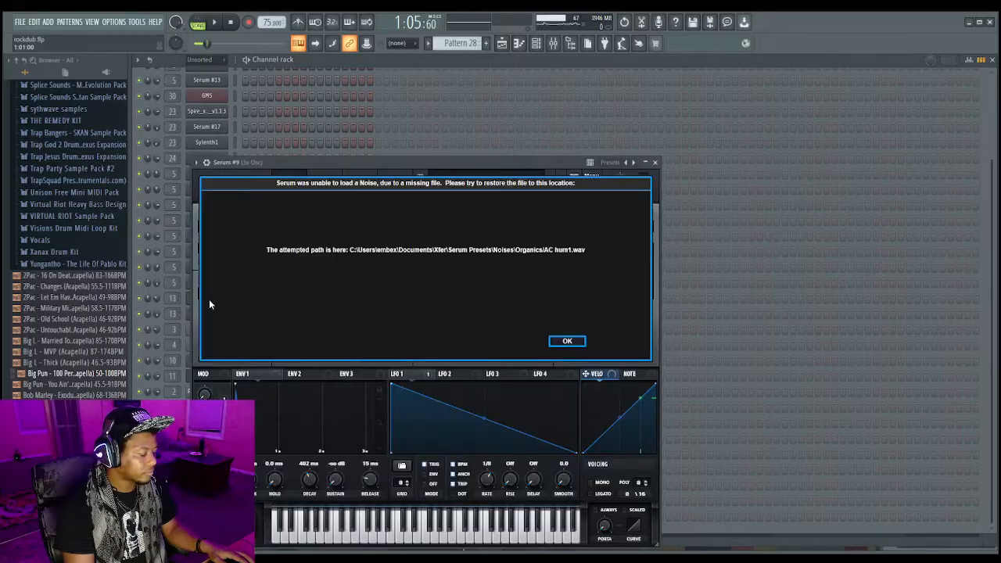
click(564, 342)
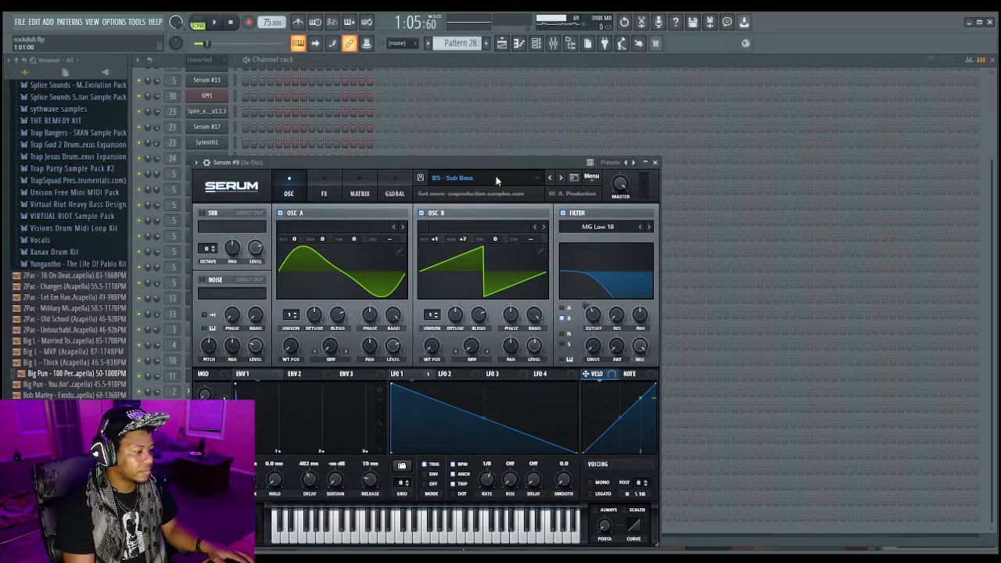
drag(442, 166, 654, 153)
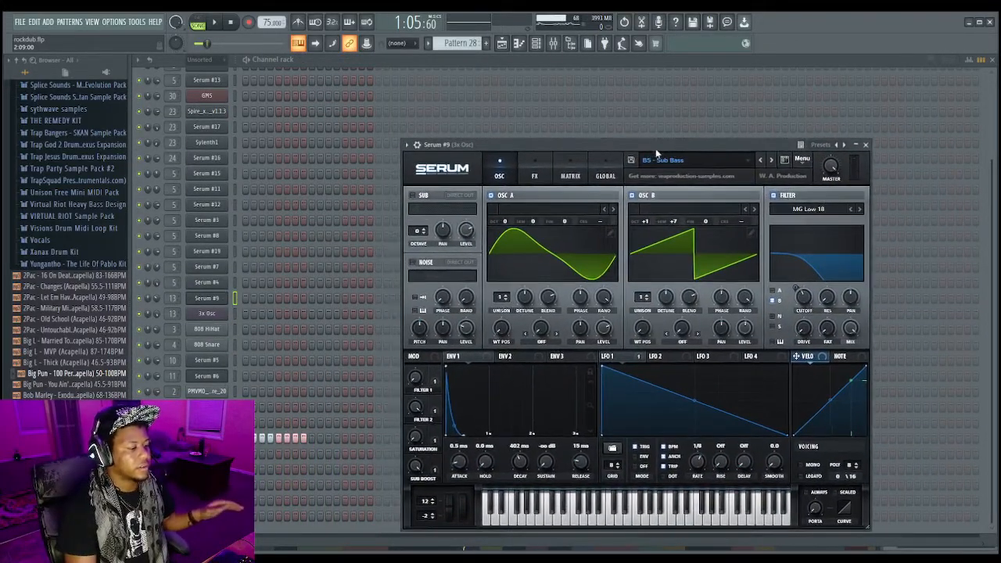
Step: In Serum #9's modulation matrix, adjust the amount of the empty sixth slot with multilink to controllers enabled
click(571, 176)
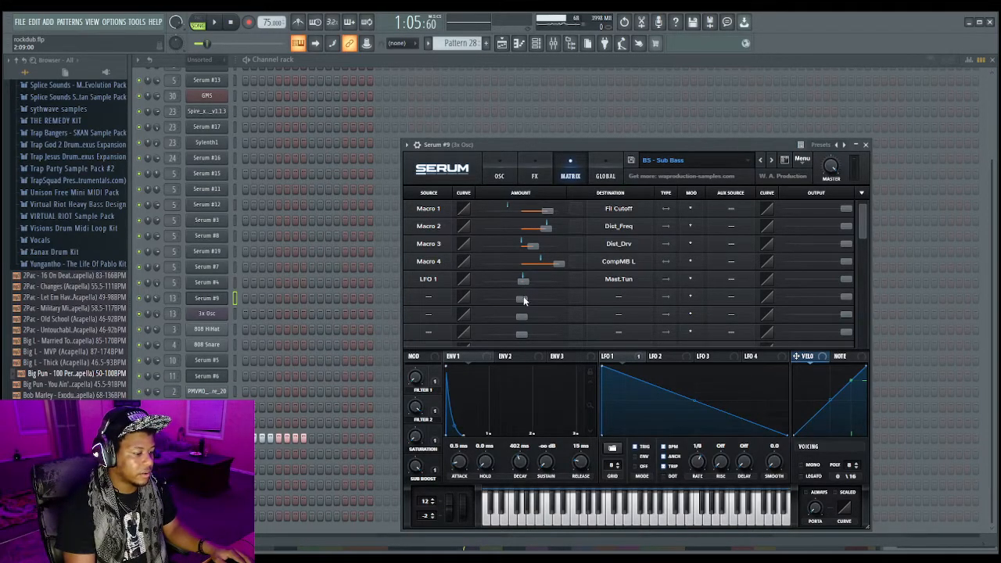
drag(525, 299, 523, 302)
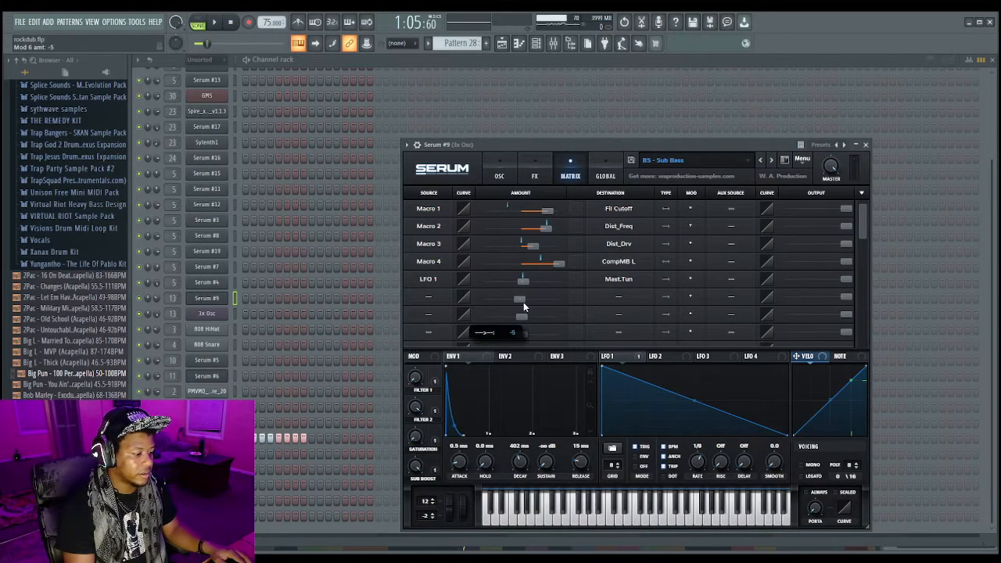
click(372, 48)
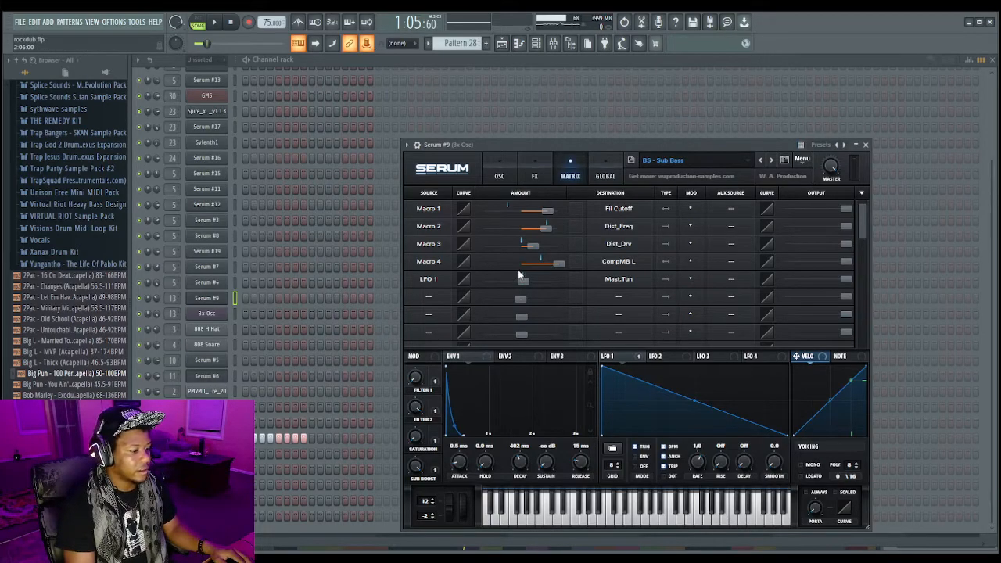
drag(520, 300, 519, 295)
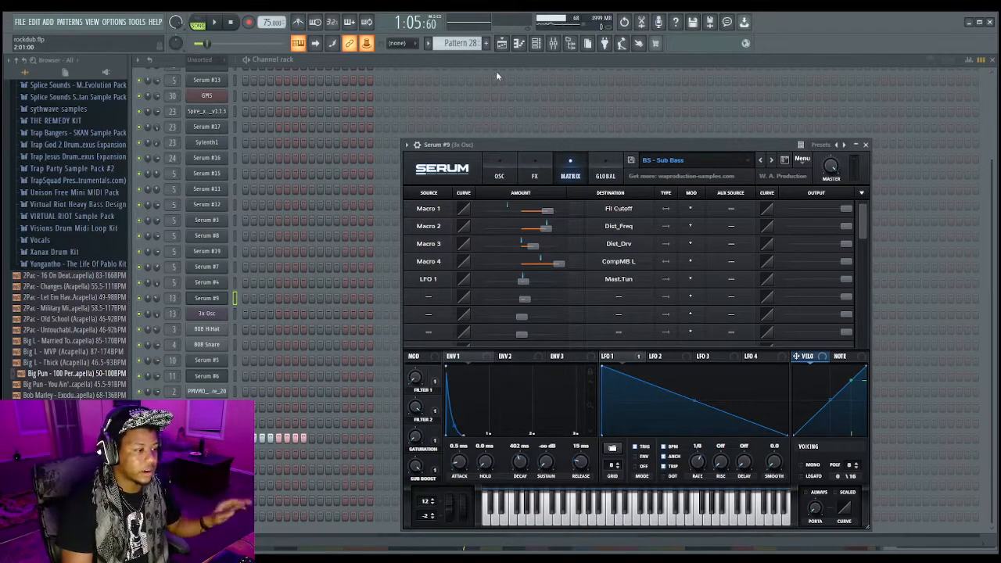
Step: Return to the playlist and play the arrangement from around bar 24 into the section at bar 27
click(501, 44)
key(space)
click(436, 81)
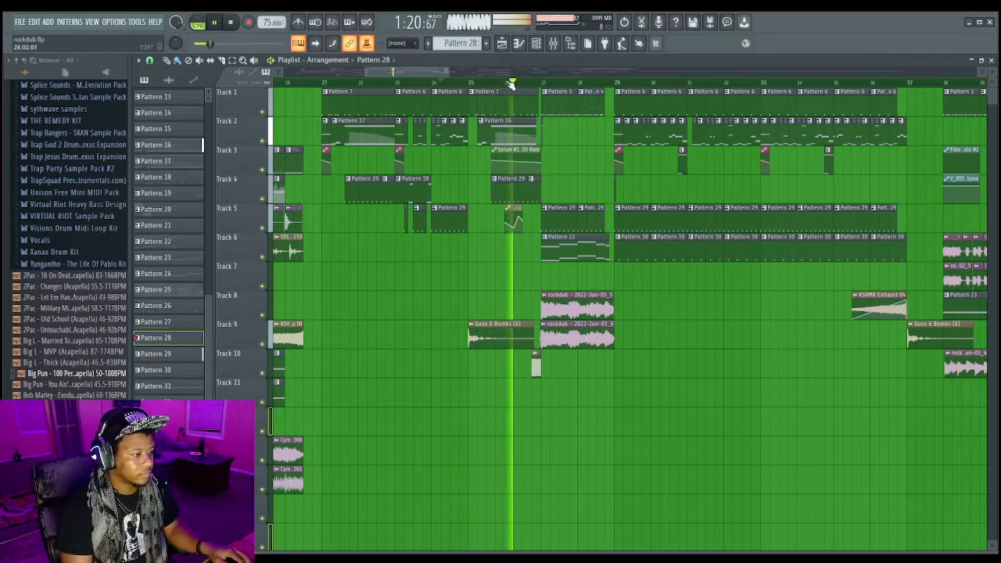
drag(419, 69, 446, 71)
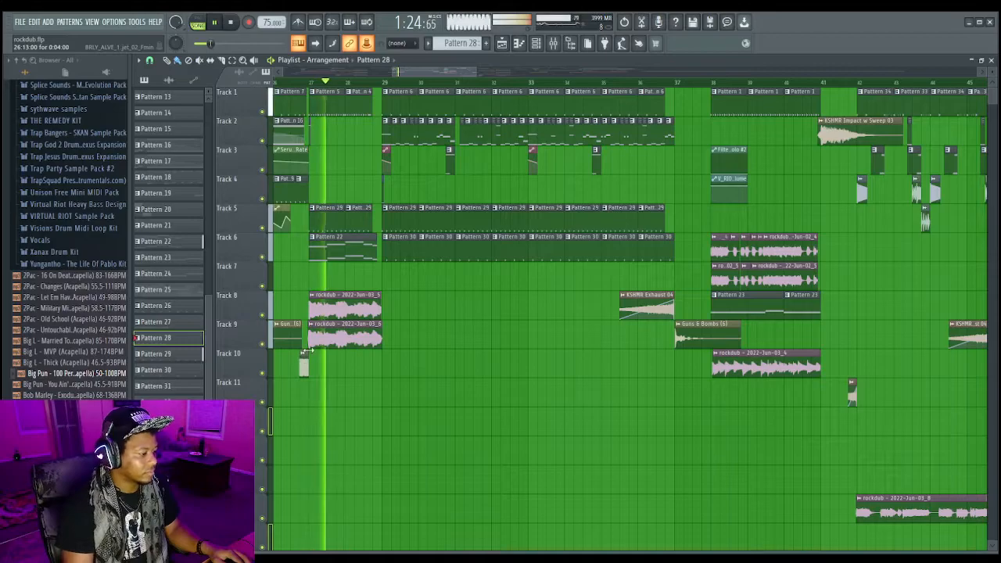
key(space)
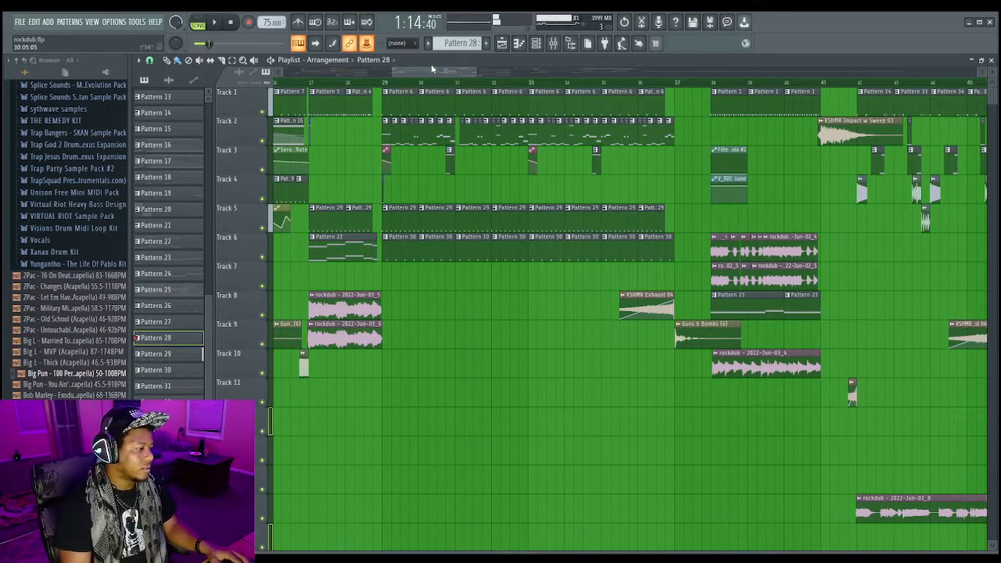
Step: Solo Track 6 and play Pattern 22 from bar 27
drag(435, 72, 427, 72)
scroll(391, 244, up, 3)
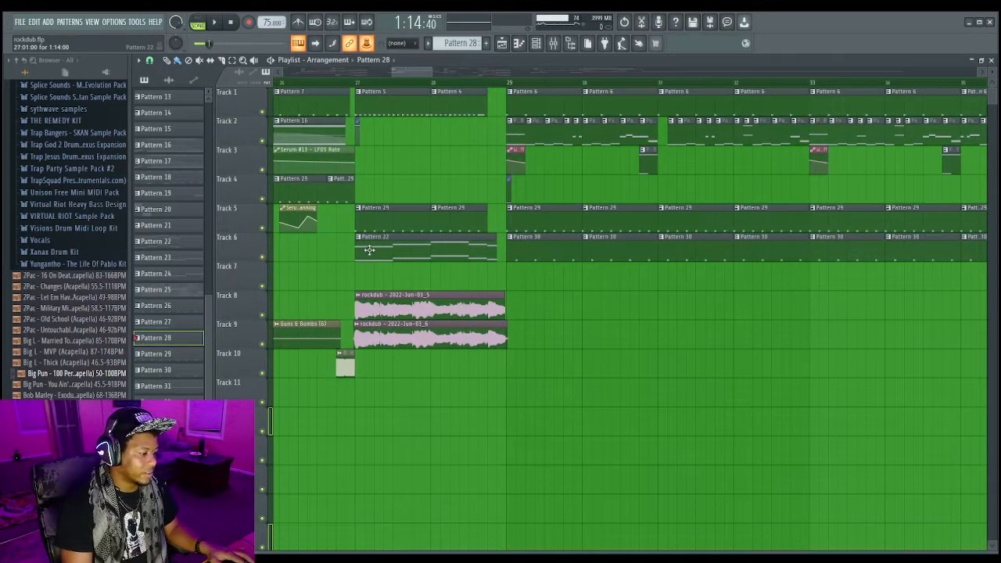
ctrl+click(262, 257)
click(358, 83)
key(space)
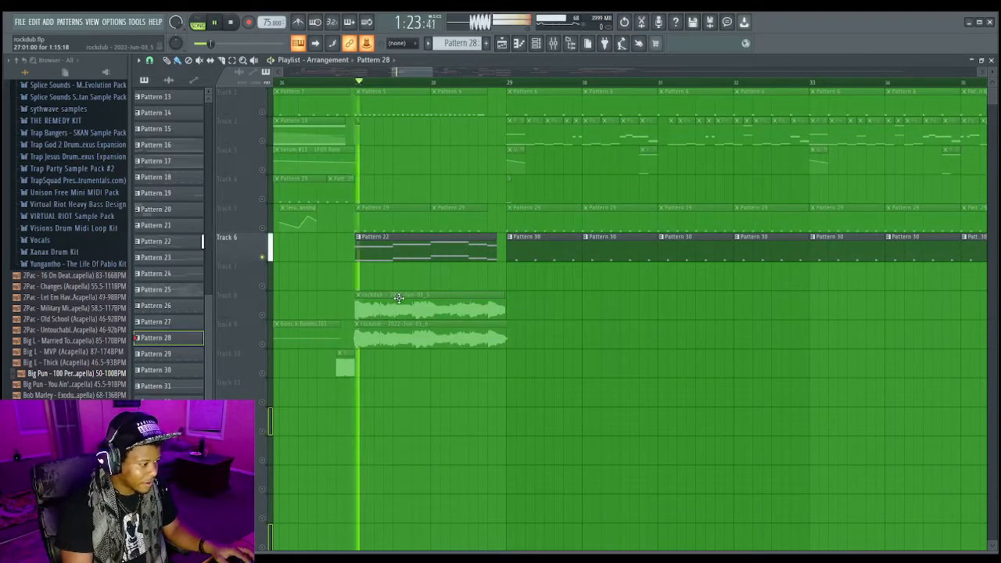
Step: Unmute Tracks 8 and 9 during playback to hear both rockdub recordings with Pattern 22, and stop playback
click(262, 315)
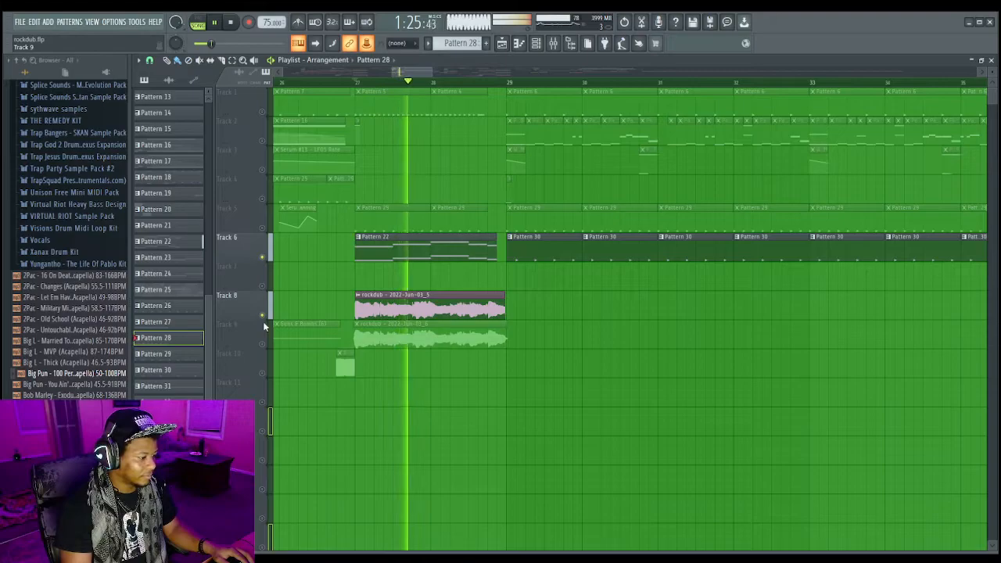
click(262, 344)
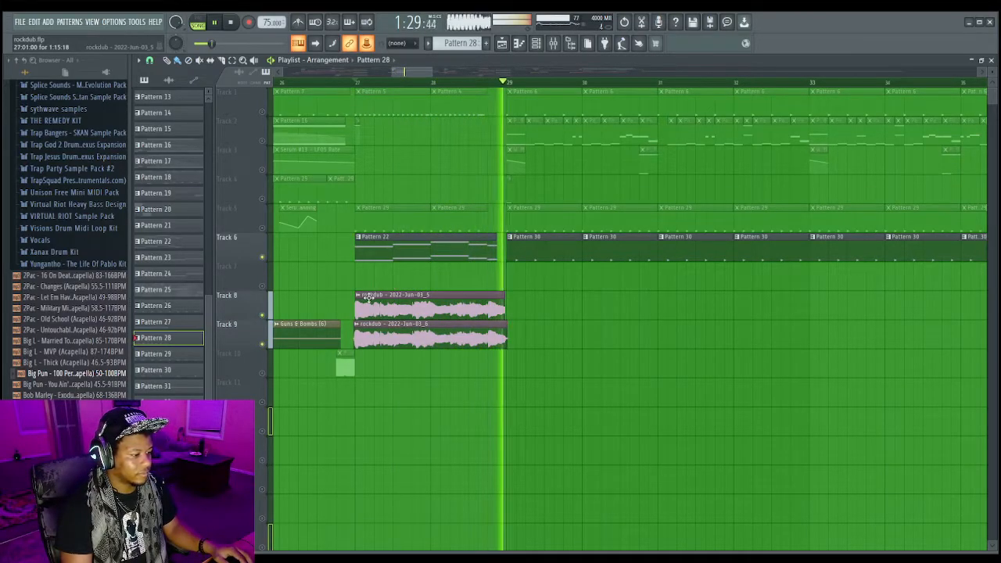
key(space)
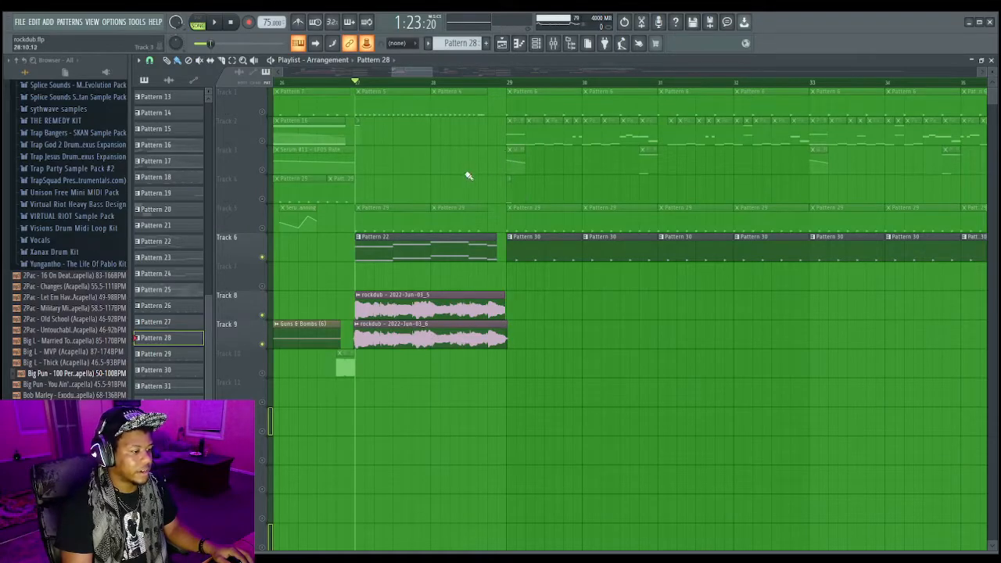
Step: Play the soloed section with the mixer shown, select the rockdub - 2022-Jun-03_5 mixer track and open its Pitchproof effect
drag(405, 71, 526, 56)
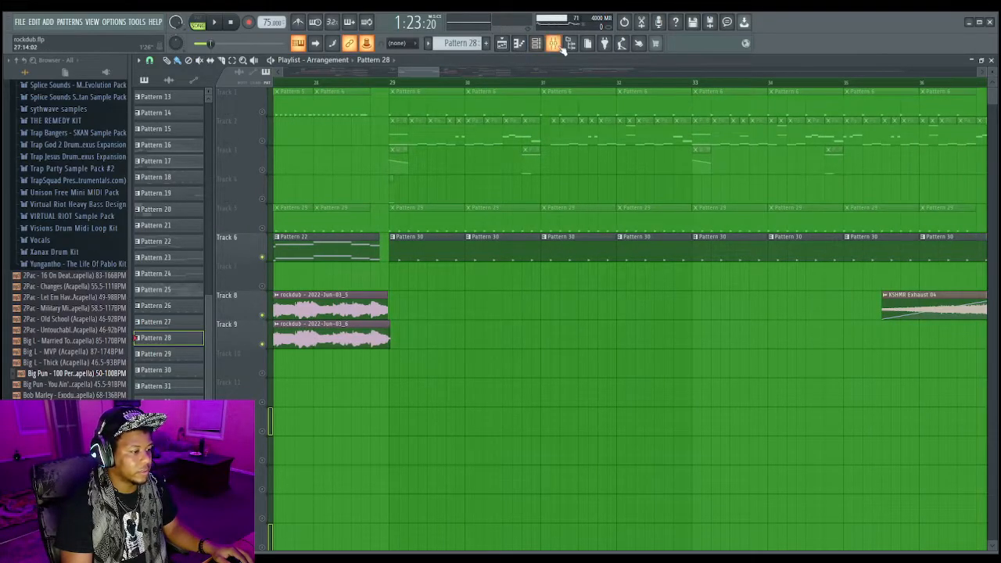
click(553, 43)
key(space)
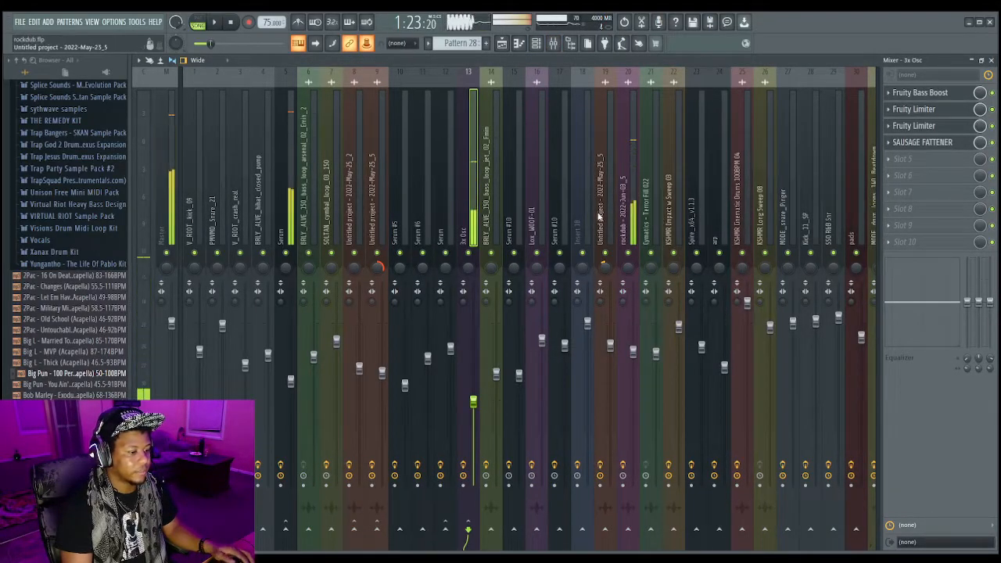
click(633, 234)
key(space)
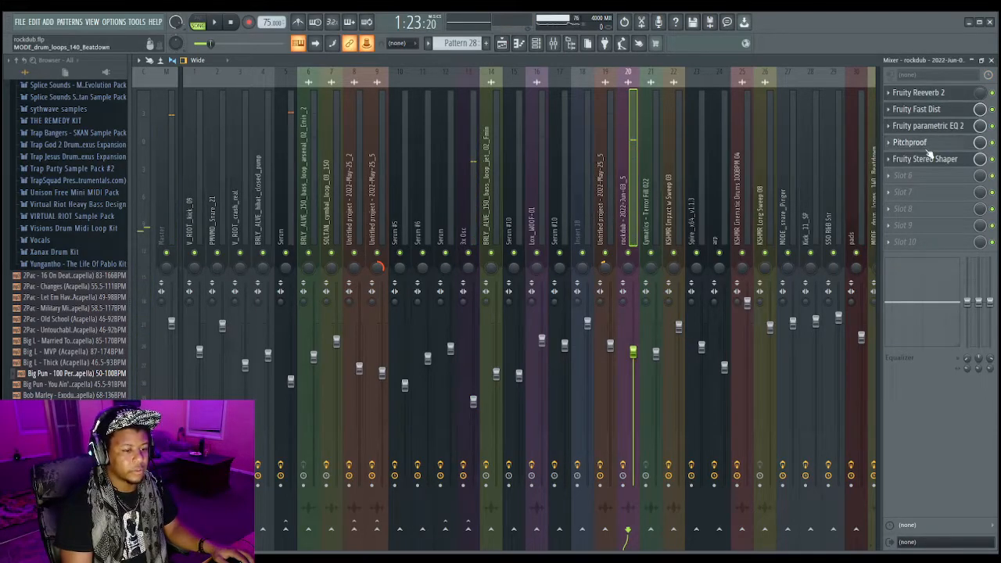
click(917, 144)
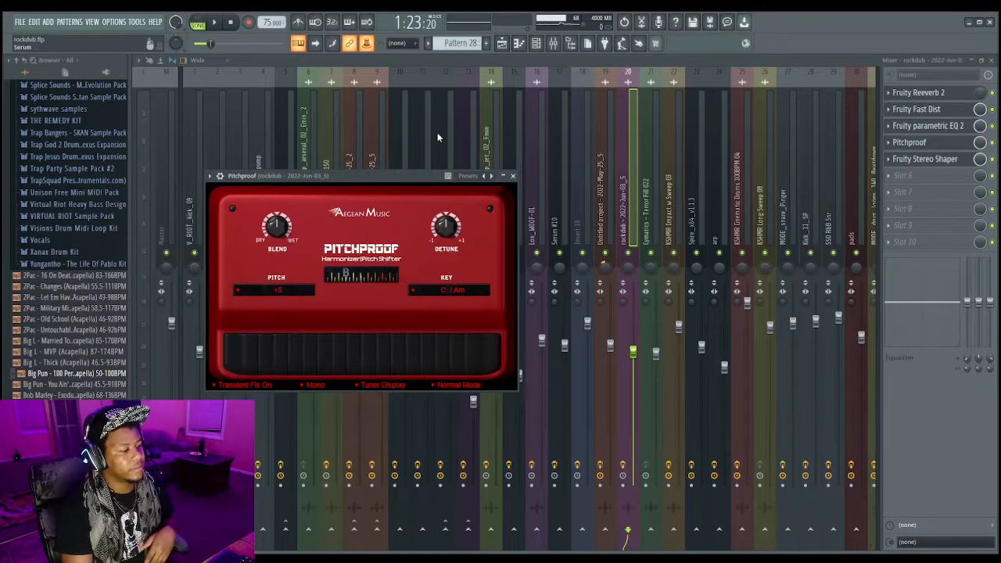
Step: Return to the playlist, play the soloed section from bar 27 and restore all tracks into bar 29
click(502, 43)
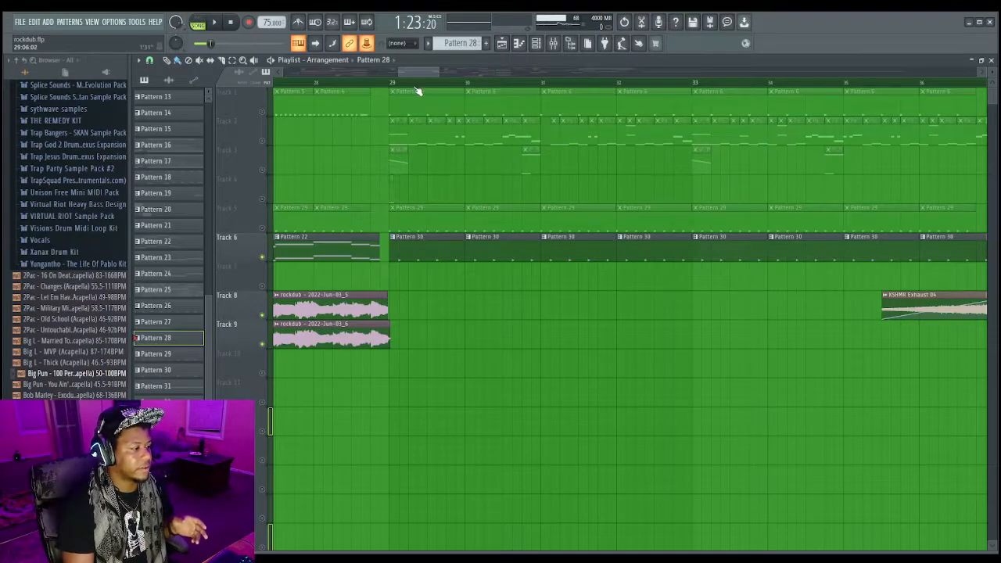
key(space)
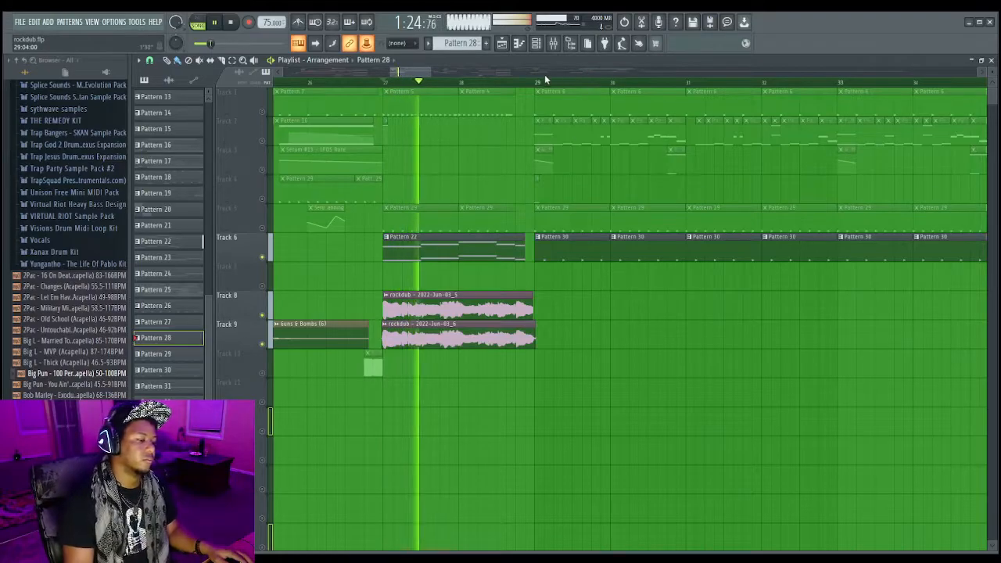
right_click(265, 141)
right_click(264, 140)
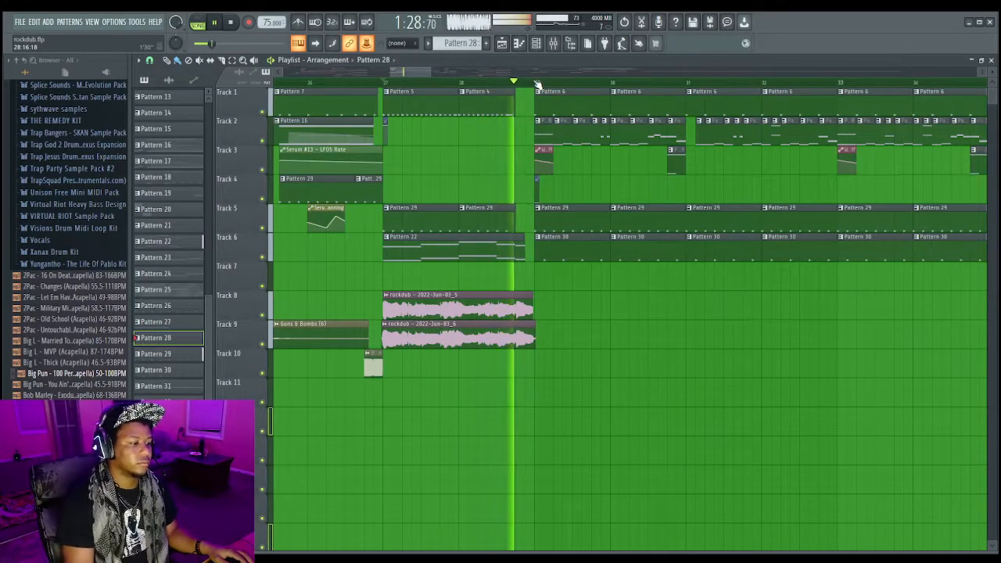
drag(419, 70, 453, 72)
key(space)
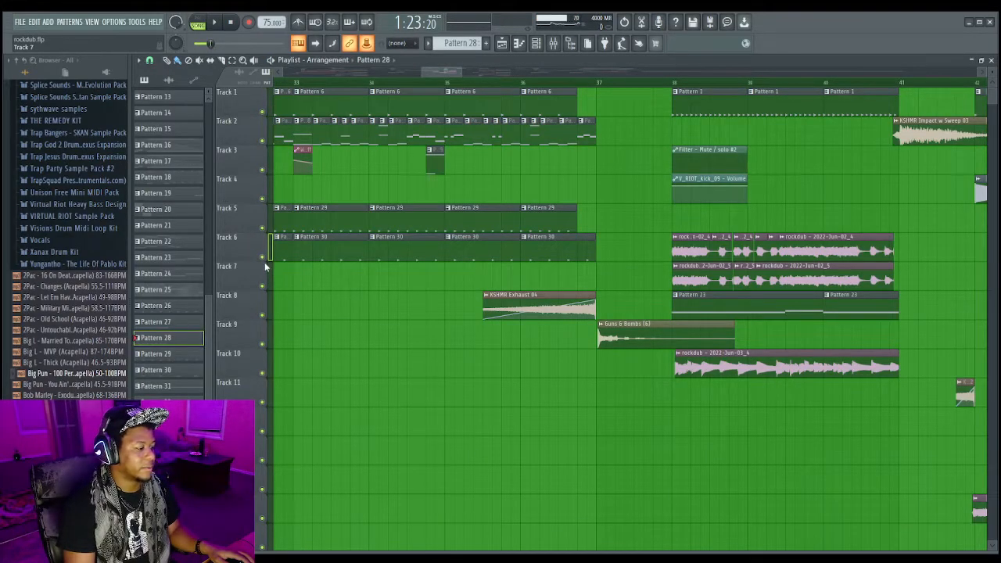
Step: Solo Track 6, play Pattern 30 from bar 29 and bring all tracks back in
right_click(262, 257)
drag(433, 72, 405, 72)
click(473, 84)
key(space)
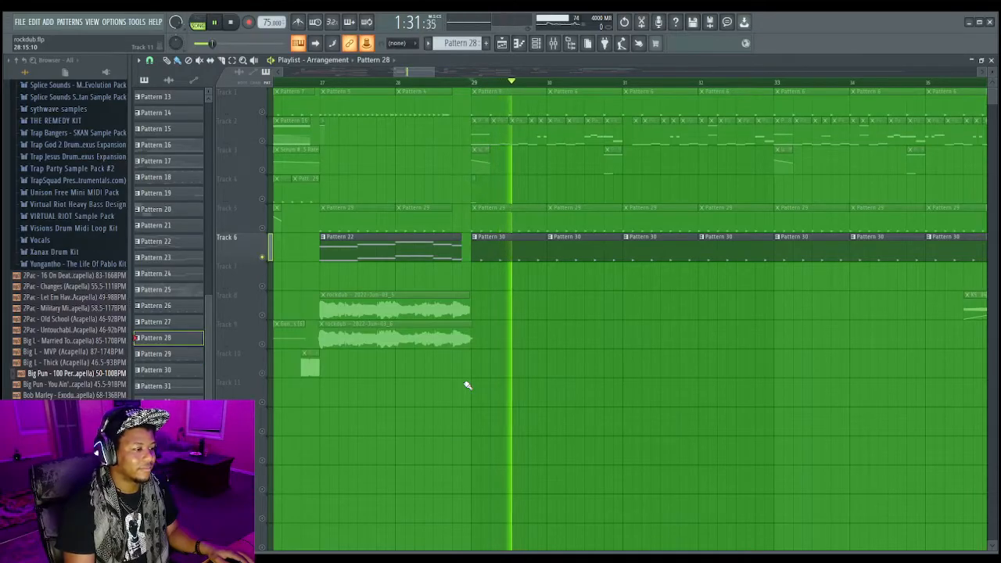
drag(414, 71, 436, 71)
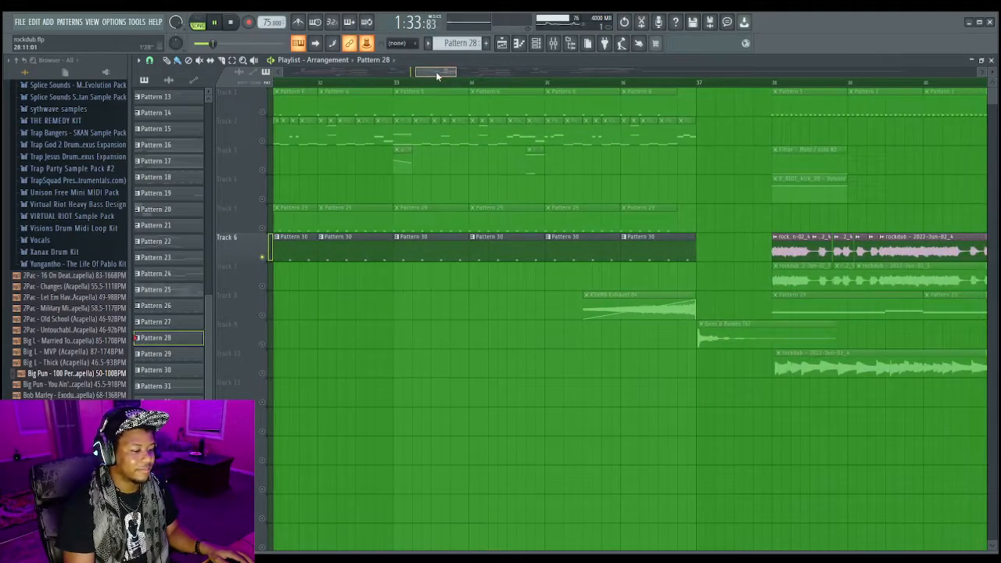
right_click(264, 229)
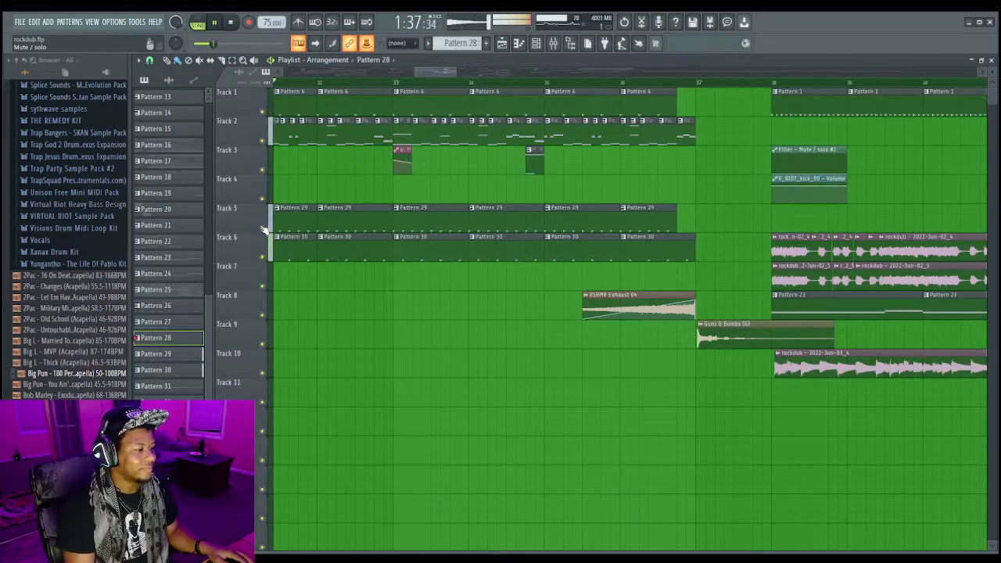
Step: Play the full arrangement from bar 41 and look over the tracks of the section starting at bar 42
key(space)
drag(437, 72, 473, 72)
click(365, 83)
key(space)
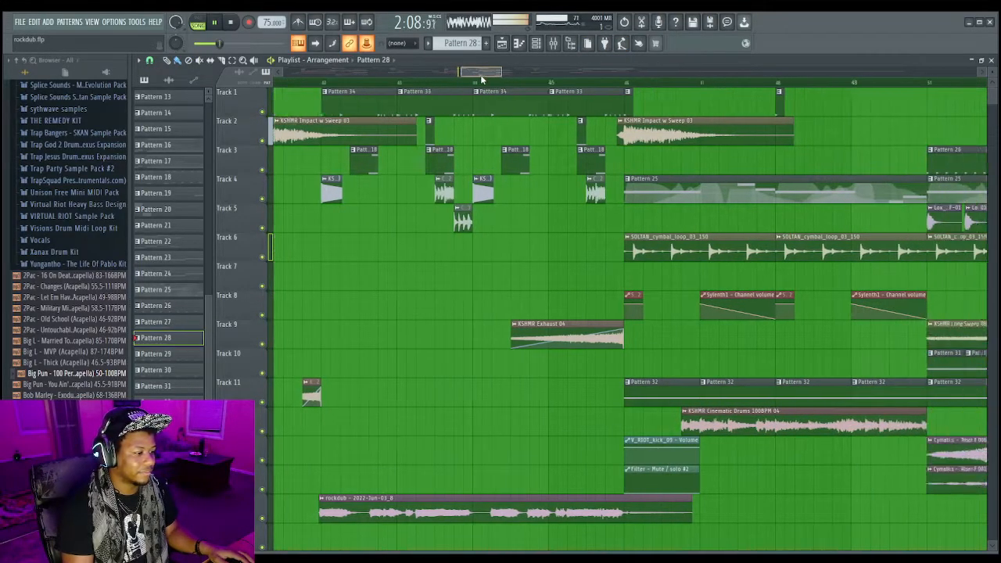
scroll(406, 141, down, 1)
scroll(405, 147, down, 2)
scroll(390, 196, up, 2)
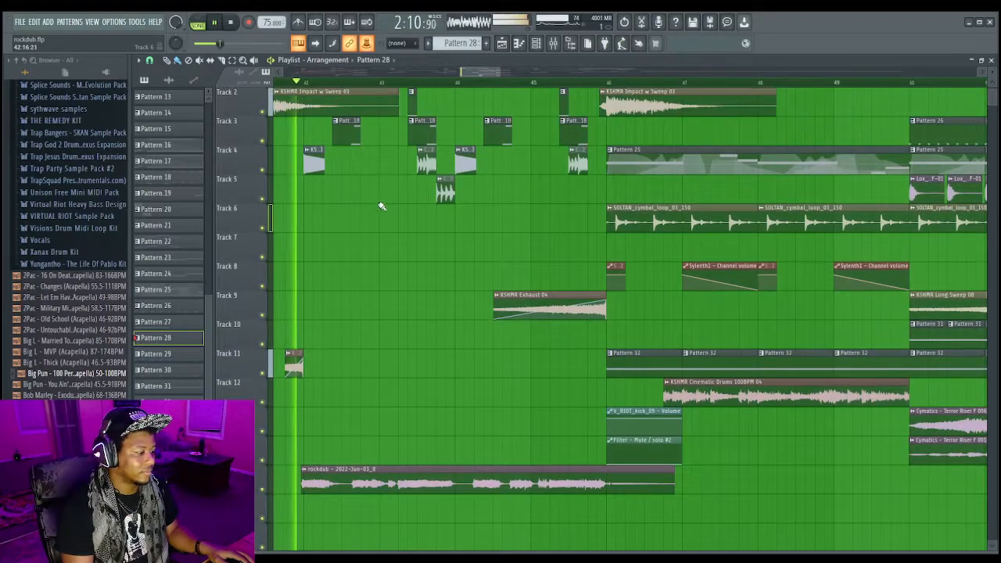
scroll(350, 235, up, 1)
key(space)
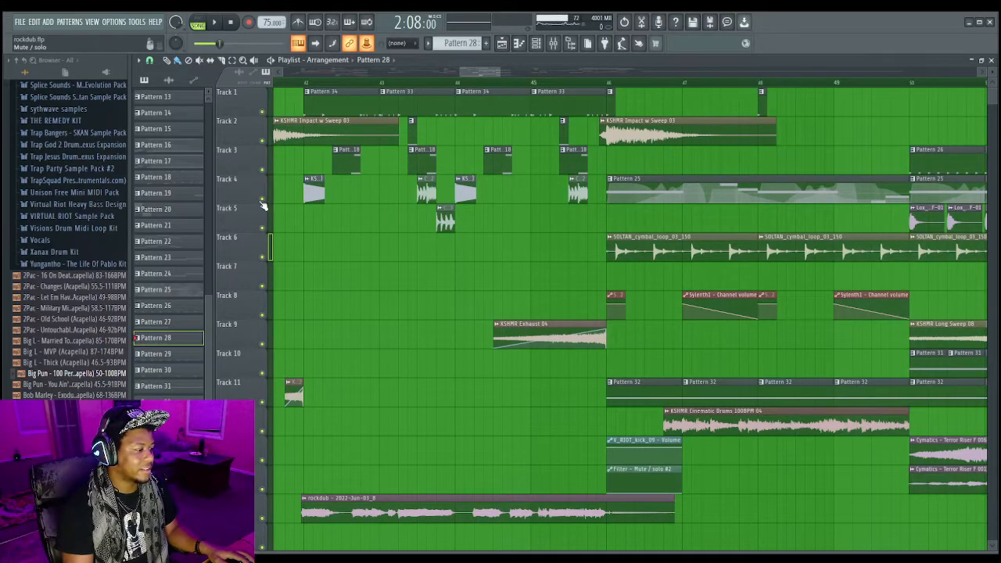
Step: Solo Track 3 and play its short Pattern 18 clip in bar 42
right_click(263, 169)
click(351, 82)
key(space)
key(space)
Step: Solo Track 2 and play its short pattern clip in bar 43
right_click(263, 141)
click(408, 82)
key(space)
key(space)
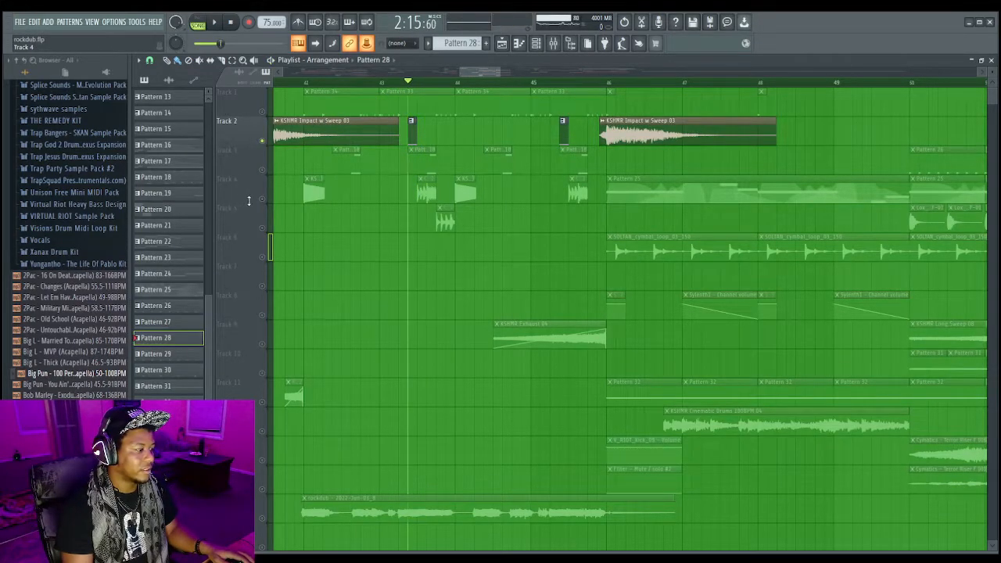
Step: Solo Track 4 together with Track 5 and play their fill clips in bar 43
right_click(263, 199)
click(262, 228)
key(space)
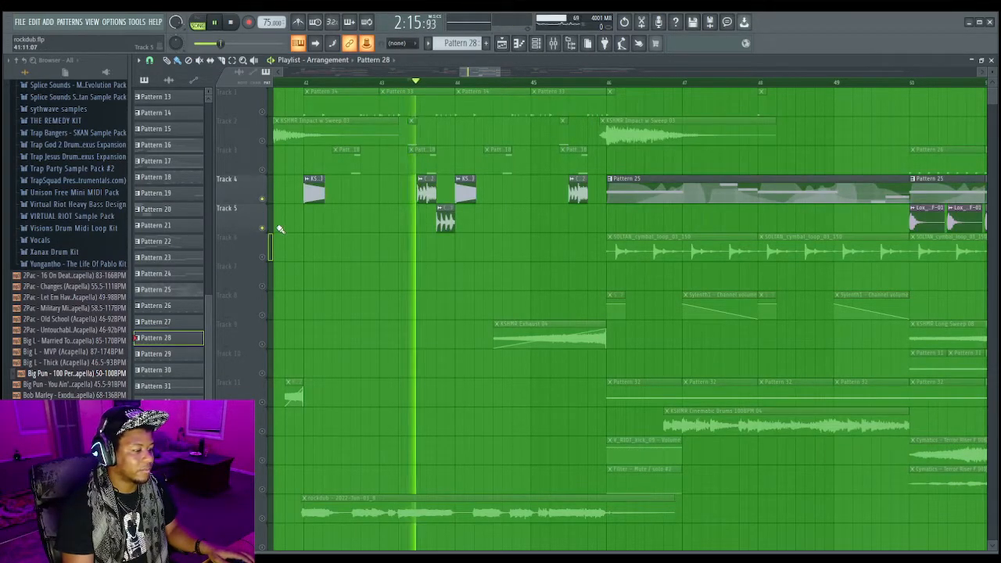
key(space)
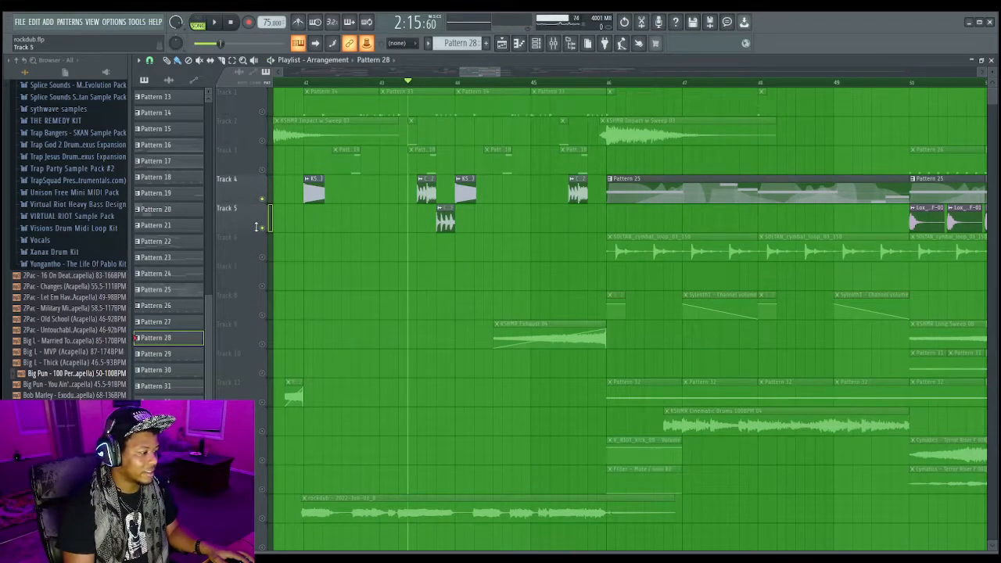
Step: Solo the rockdub - 2022-Jun-03_8 recording, open its clip settings and play it with its mixer track shown
right_click(263, 520)
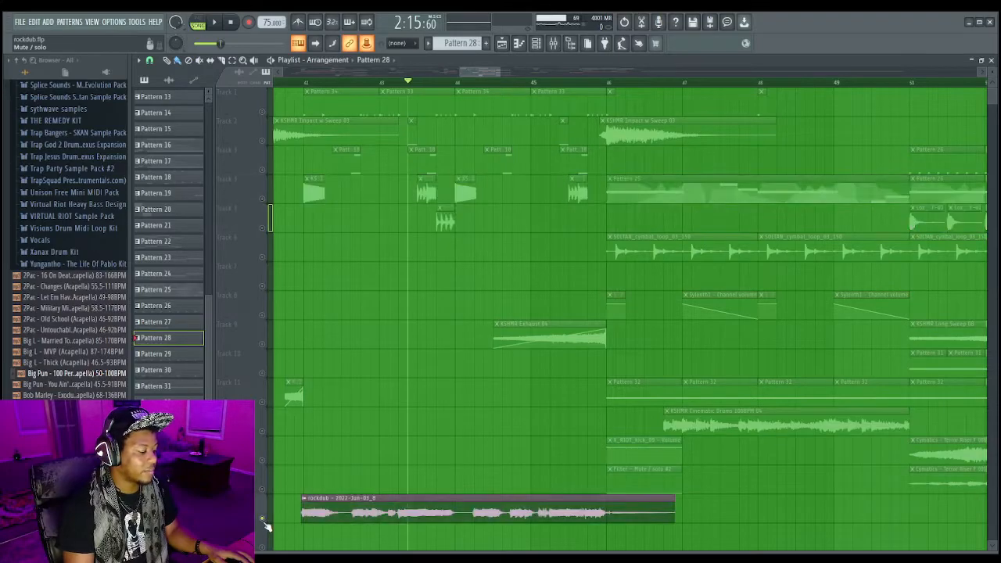
double_click(307, 517)
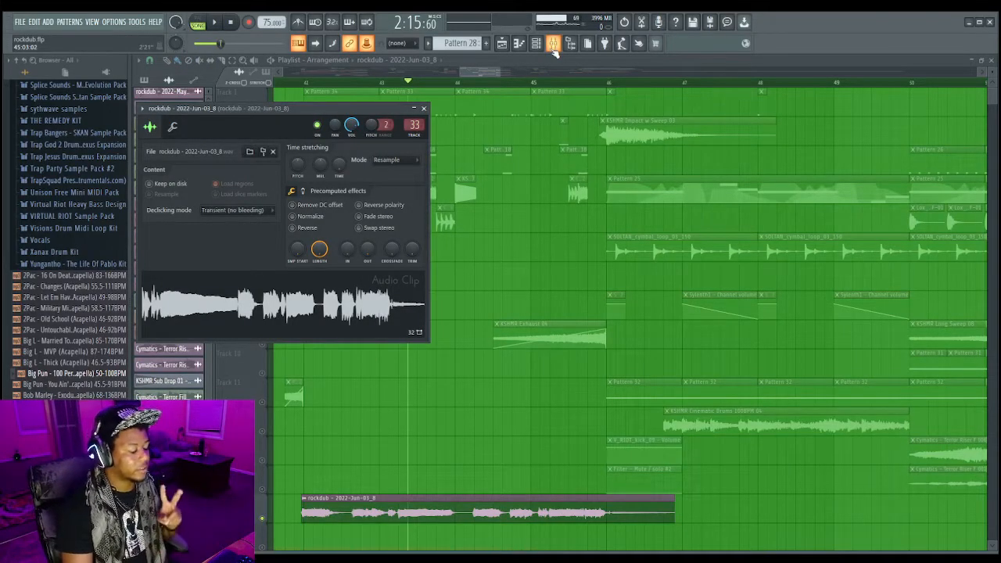
click(553, 44)
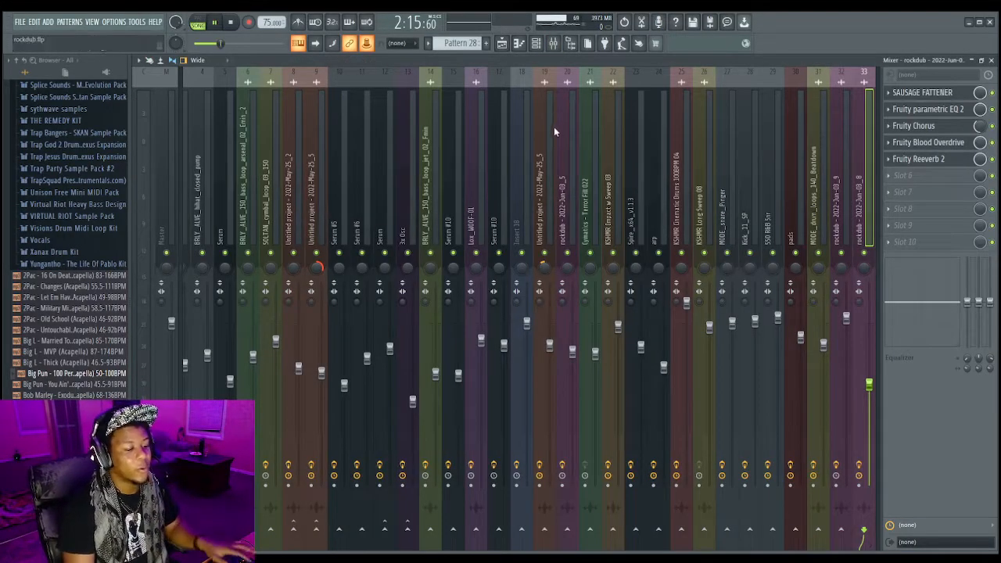
key(space)
key(space)
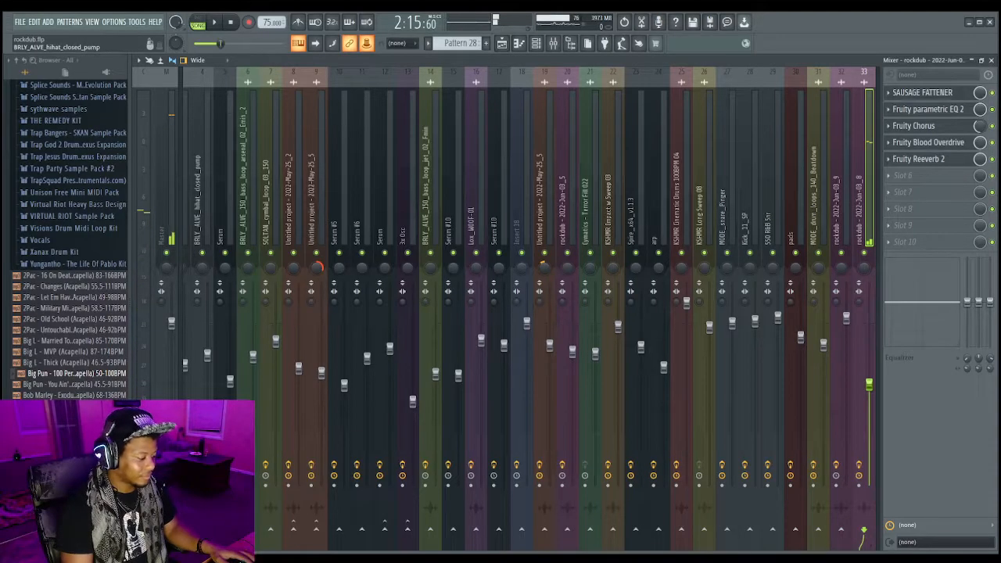
Step: Examine the Sausage Fattener, Fruity parametric EQ 2, Fruity Chorus and Fruity Blood Overdrive settings on the rockdub - 2022-Jun-03_8 mixer track
scroll(563, 302, right, 2)
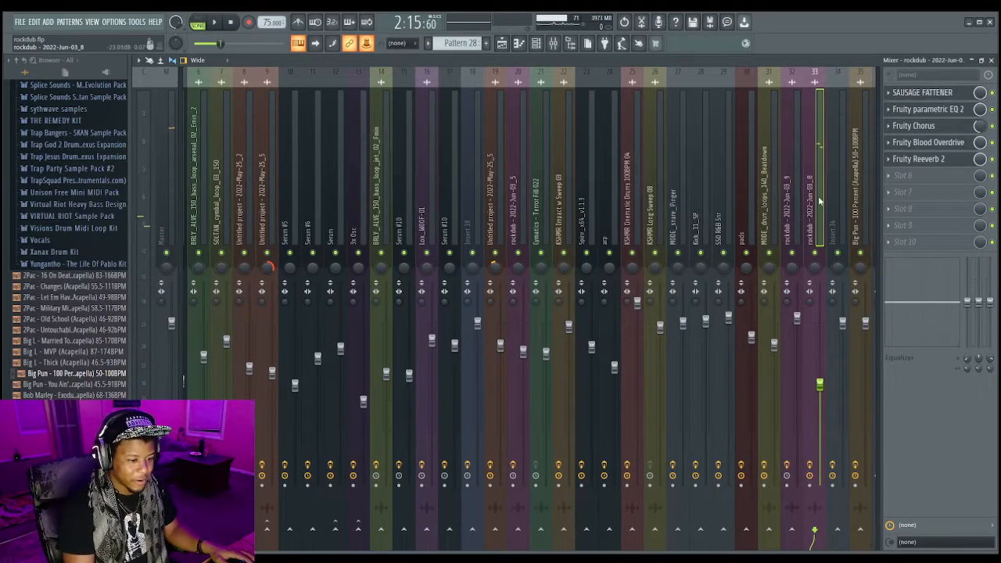
click(924, 93)
click(928, 113)
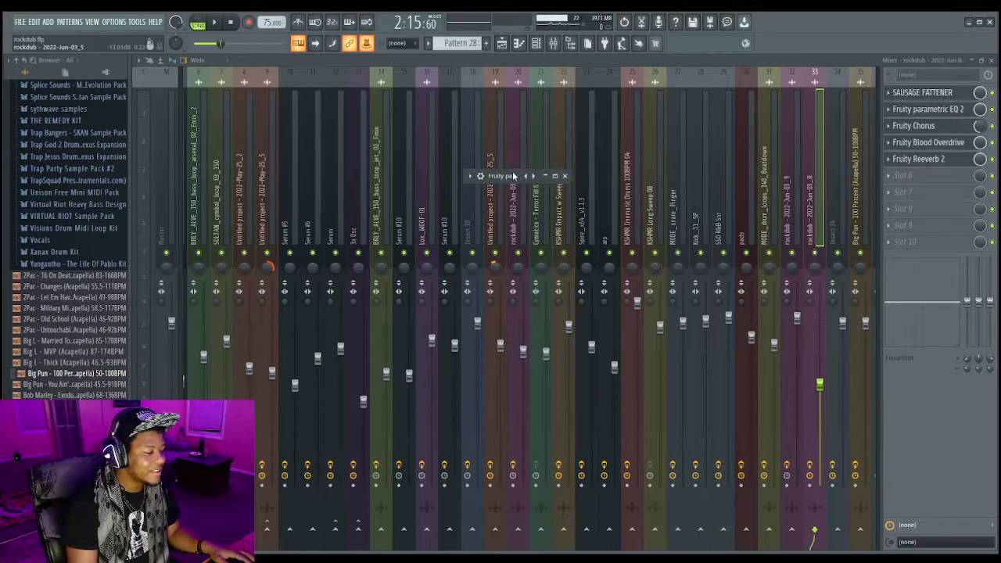
double_click(513, 176)
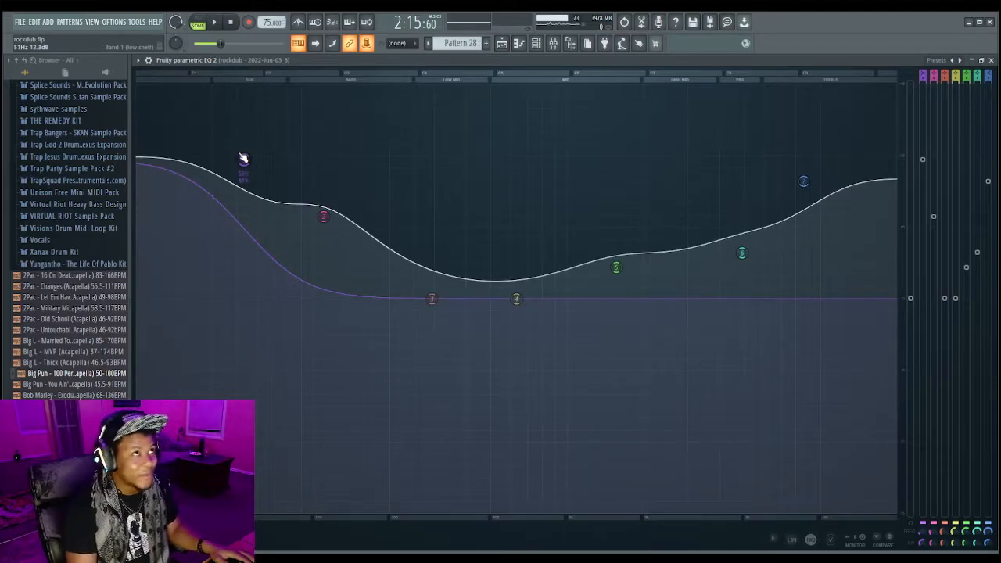
click(971, 61)
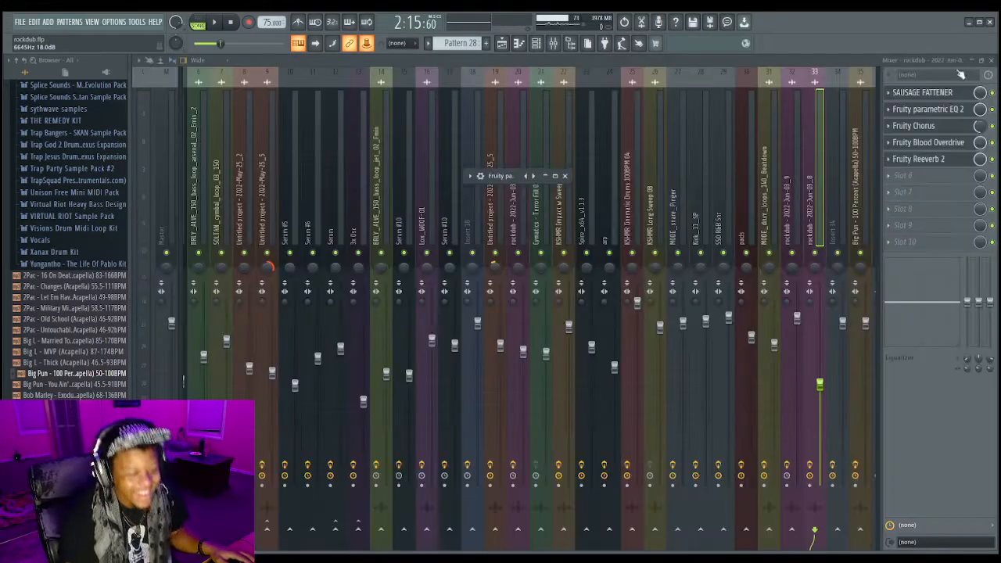
click(934, 129)
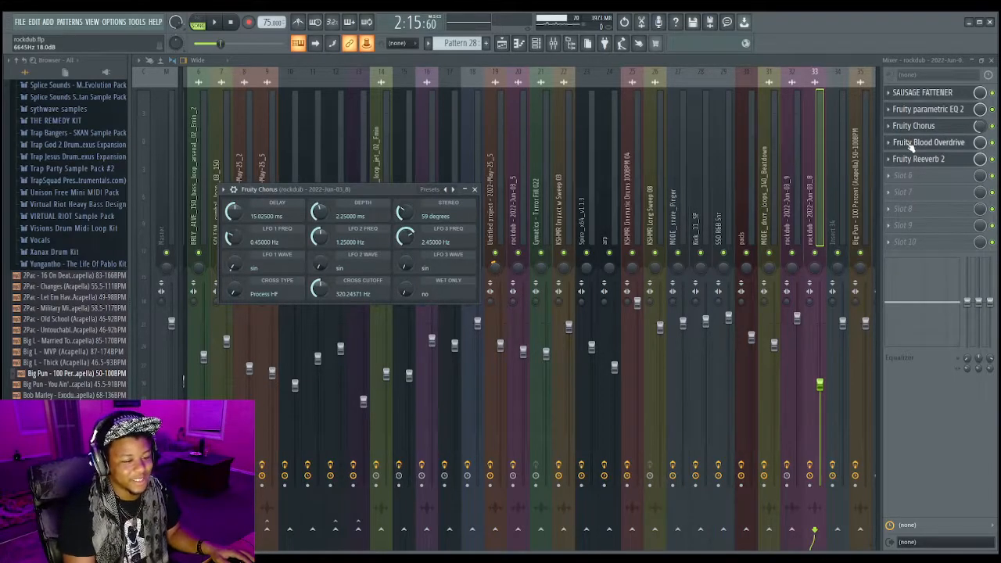
click(913, 147)
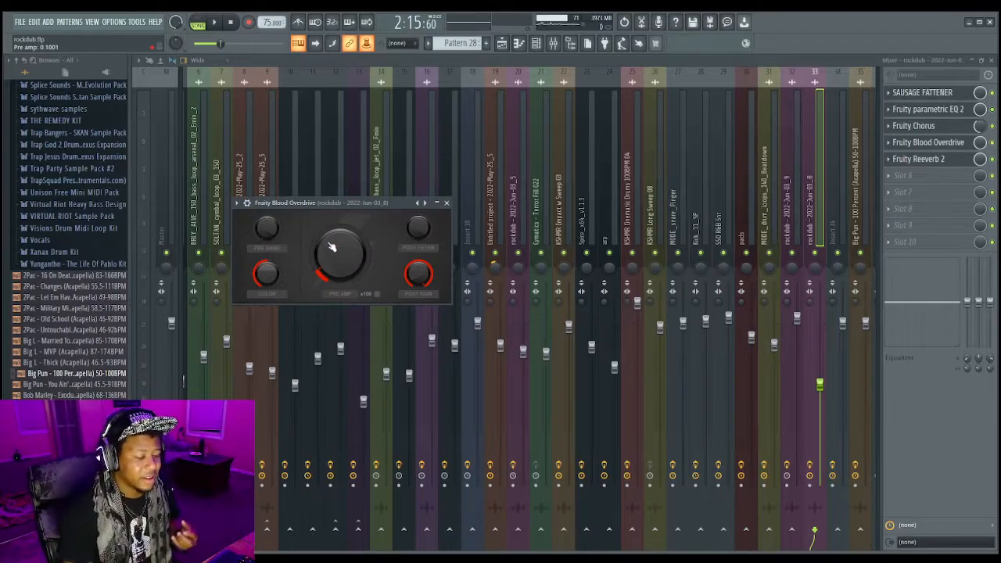
Step: Return to the playlist and play the soloed rockdub - 2022-Jun-03_8 recording from just before bar 42
click(502, 43)
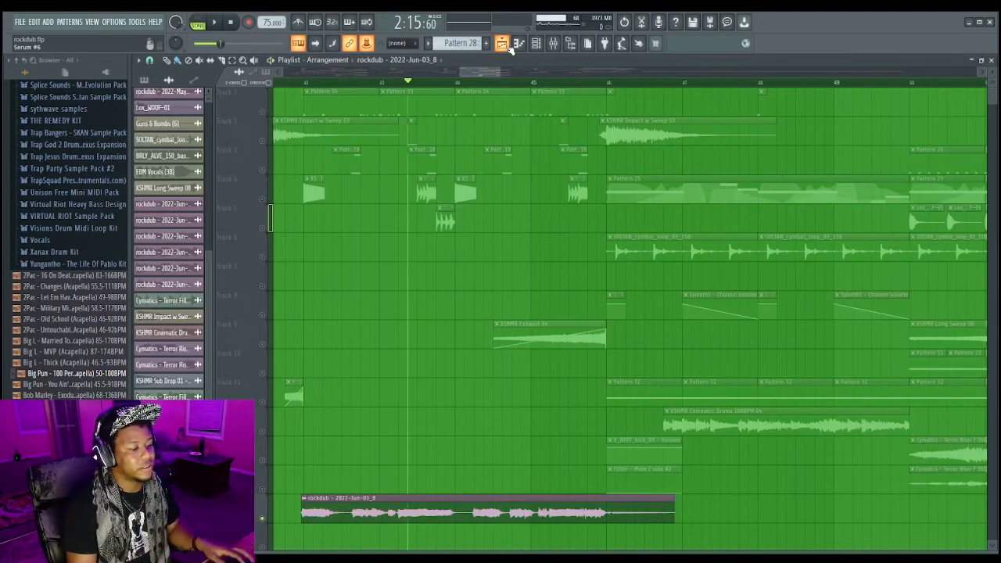
key(space)
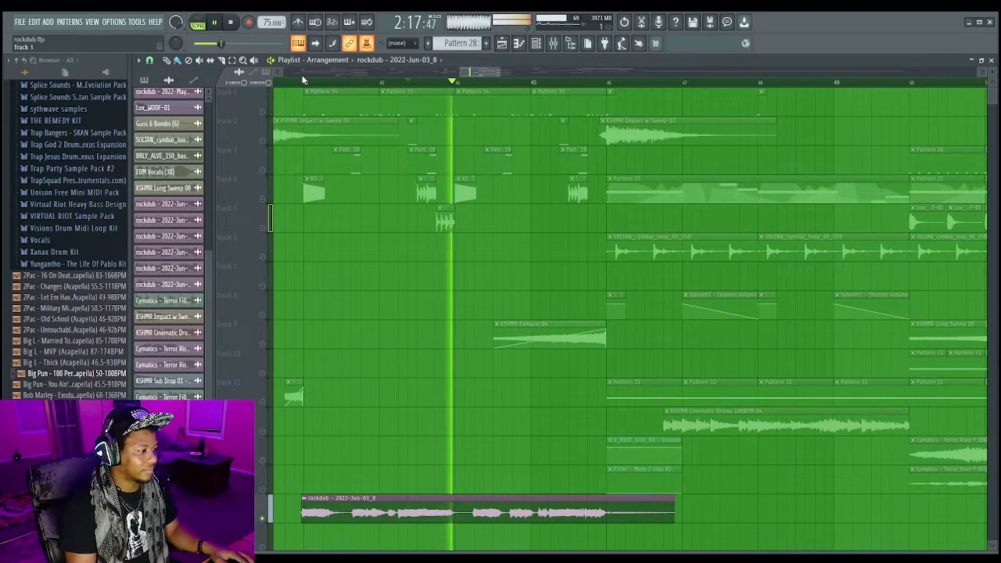
key(space)
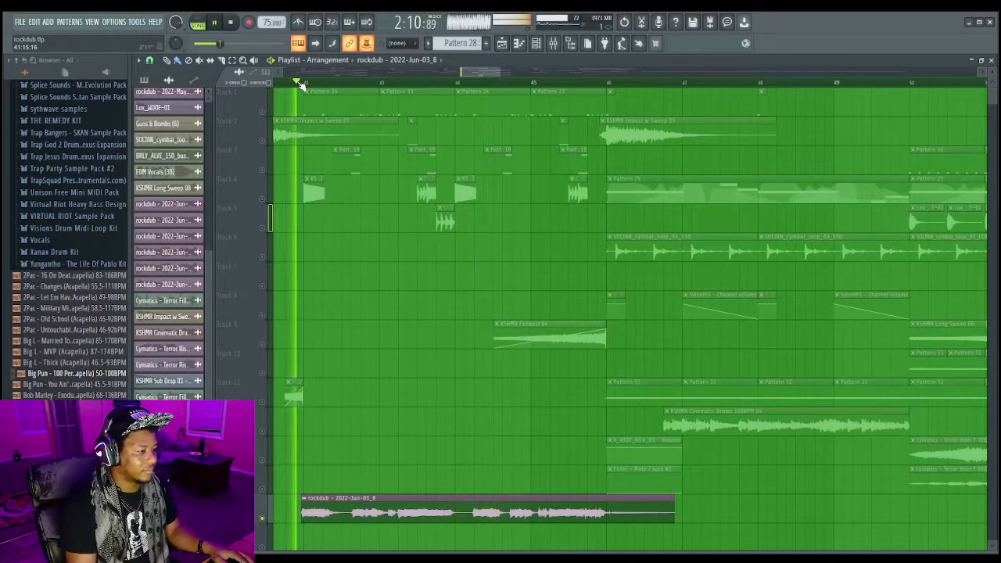
Step: Audition the recording in the mixer with Sausage Fattener and Fruity parametric EQ 2 bypassed, and again with both re-enabled
click(552, 43)
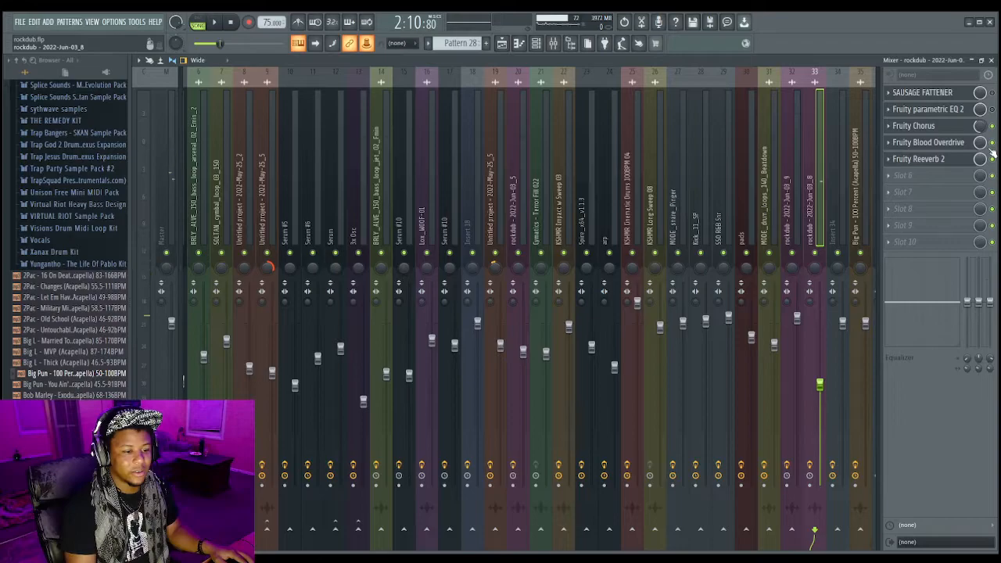
key(space)
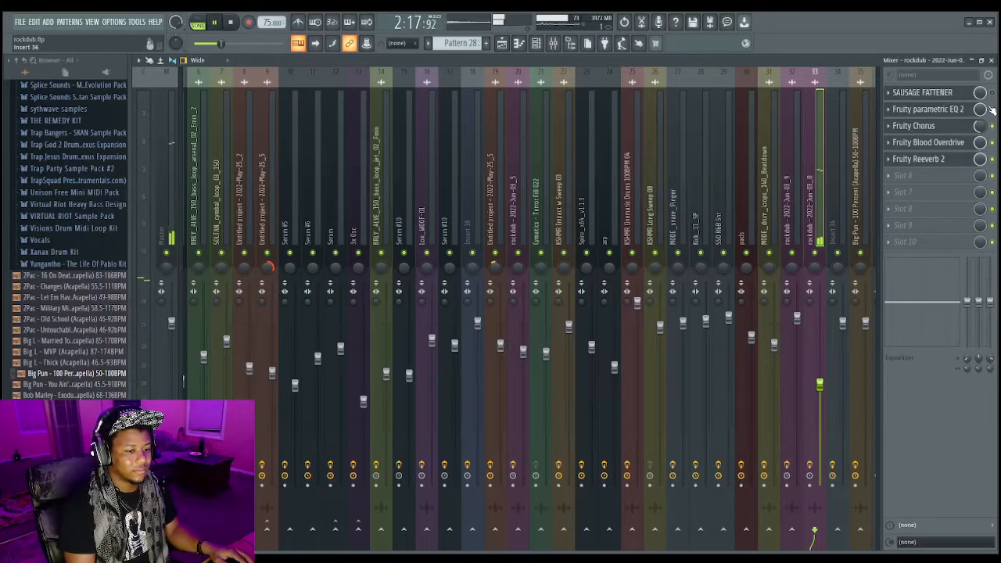
key(space)
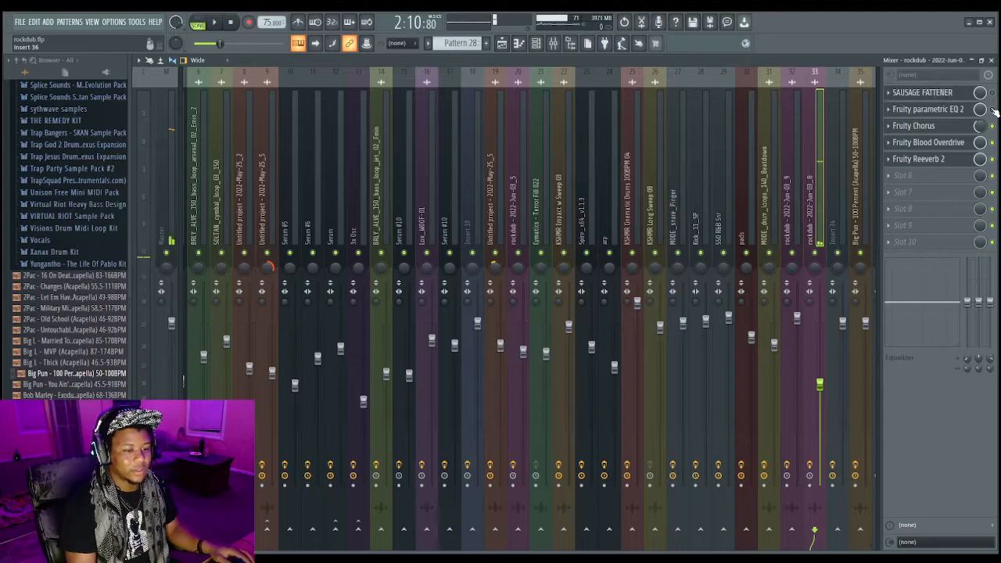
key(space)
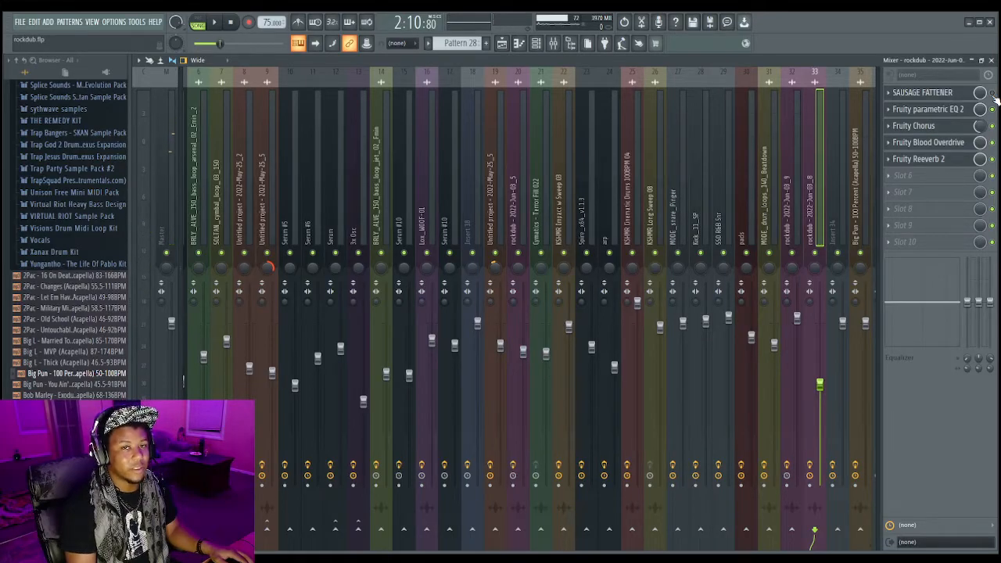
click(992, 93)
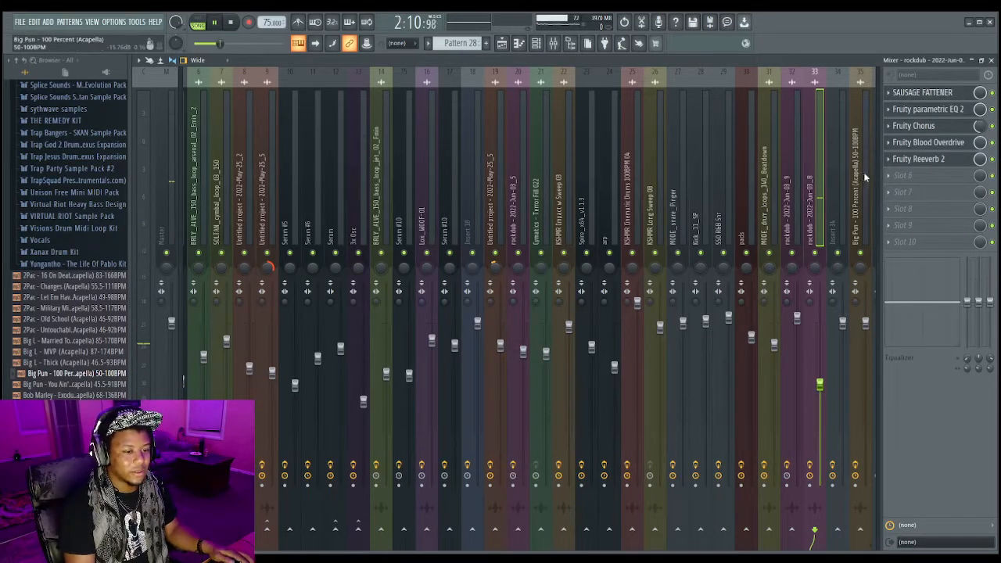
key(space)
key(space)
Step: Restore all playlist tracks, play Pattern 34 in pattern mode with the channel rack shown, and return to the playlist
click(503, 43)
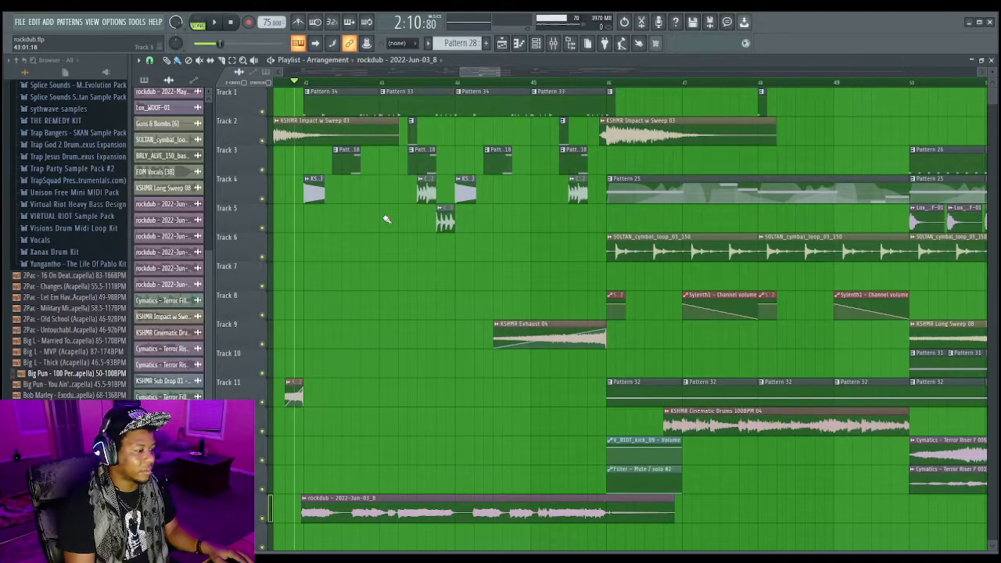
click(538, 43)
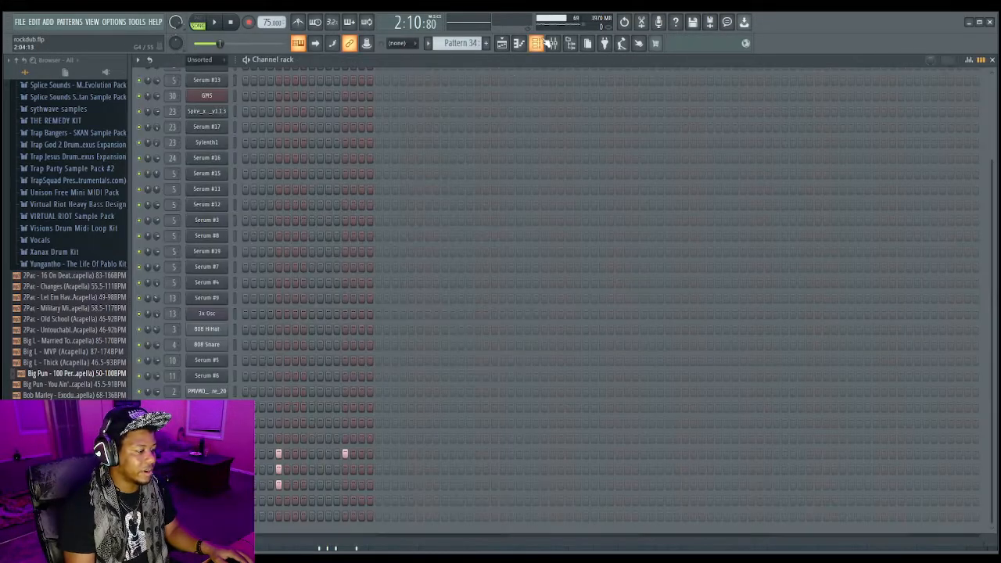
click(198, 24)
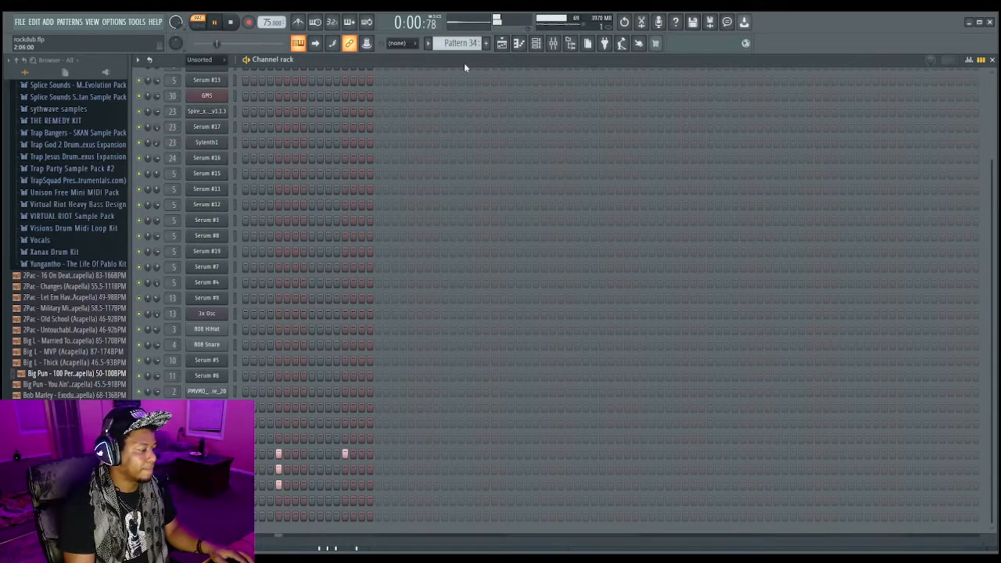
click(503, 43)
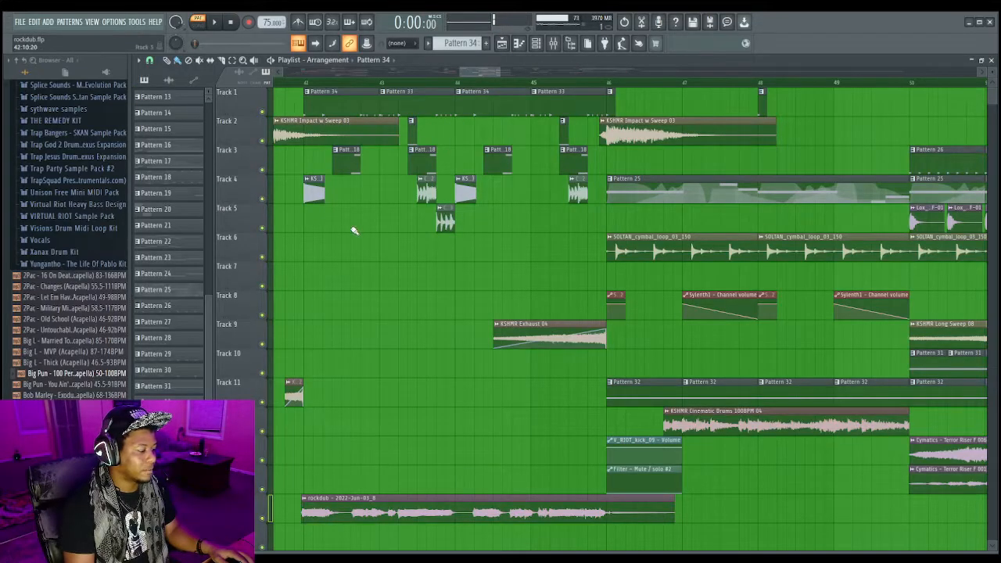
Step: Play the full arrangement from just before bar 42, check the mixer levels during playback, and return to the playlist
click(301, 83)
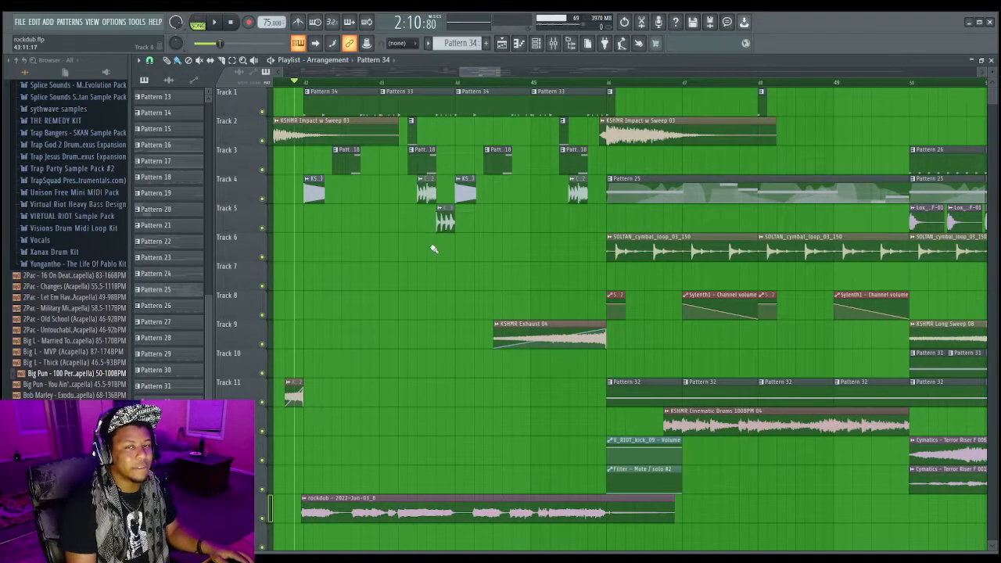
key(space)
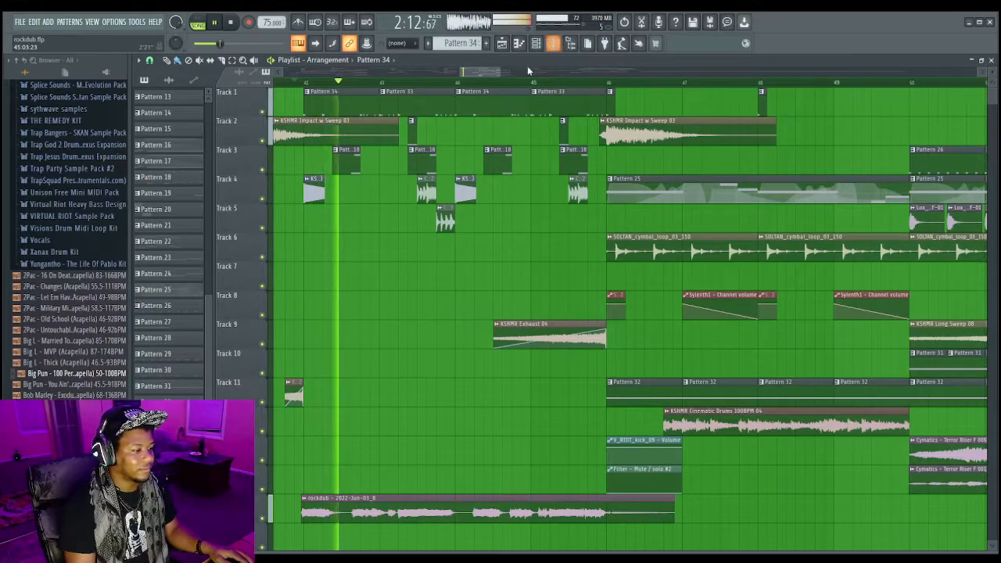
drag(489, 71, 497, 71)
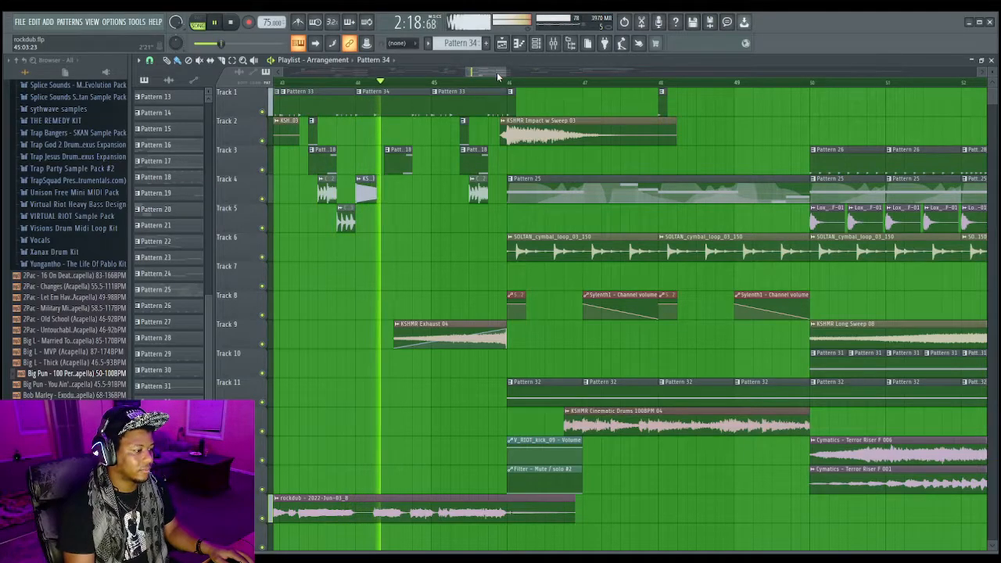
click(553, 44)
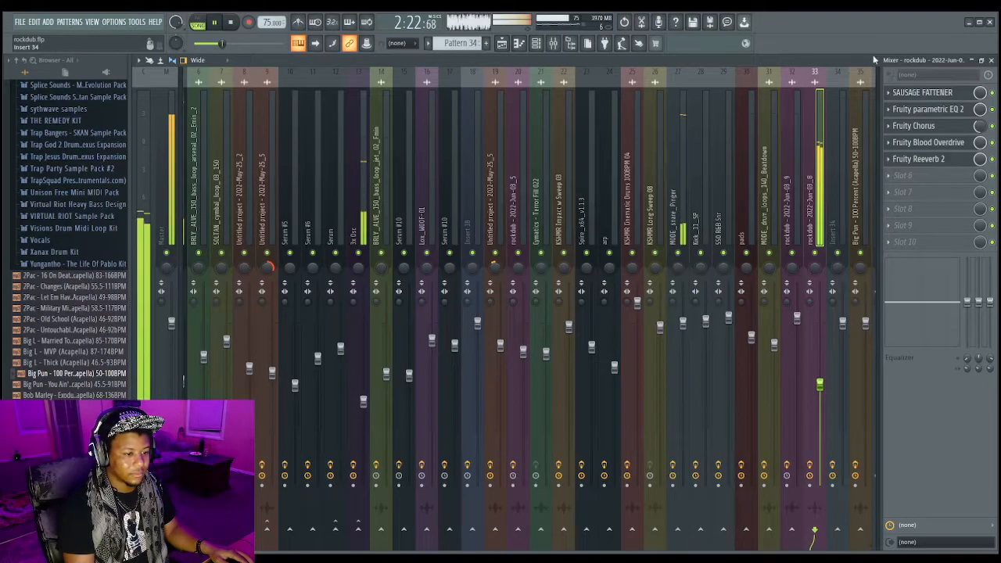
click(981, 59)
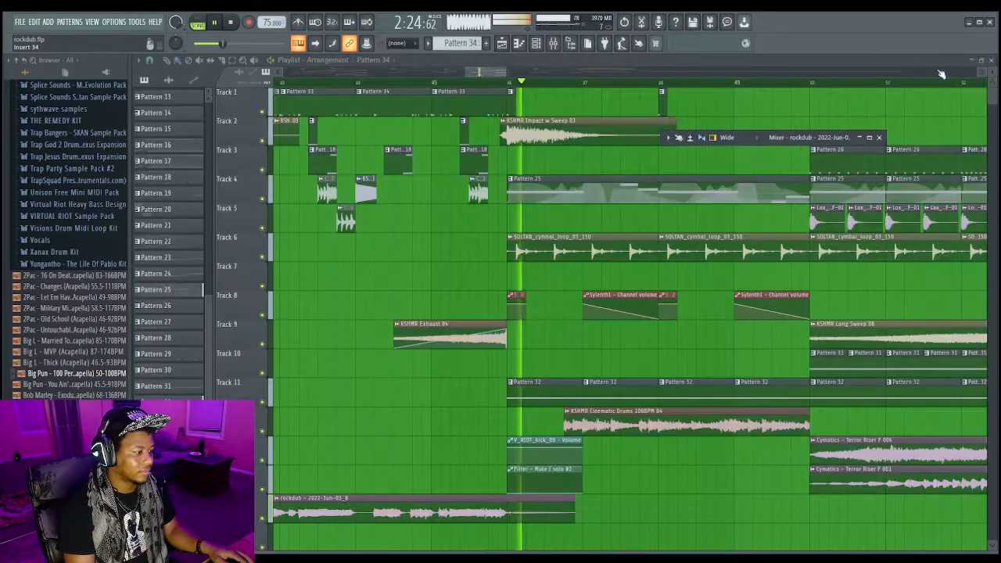
Step: Stop the current playback and play the transition that starts at bar 69 of the playlist
drag(488, 71, 585, 81)
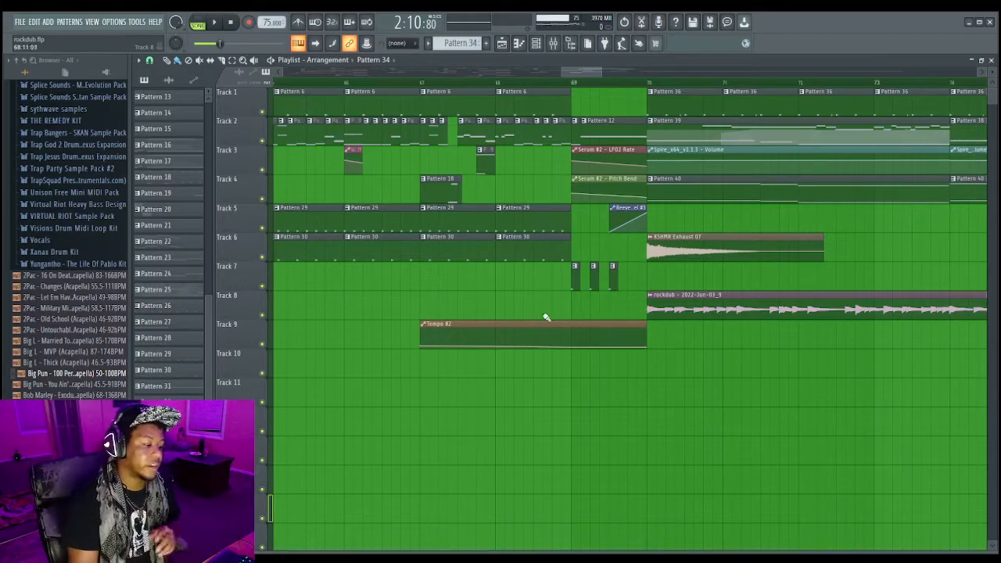
click(572, 85)
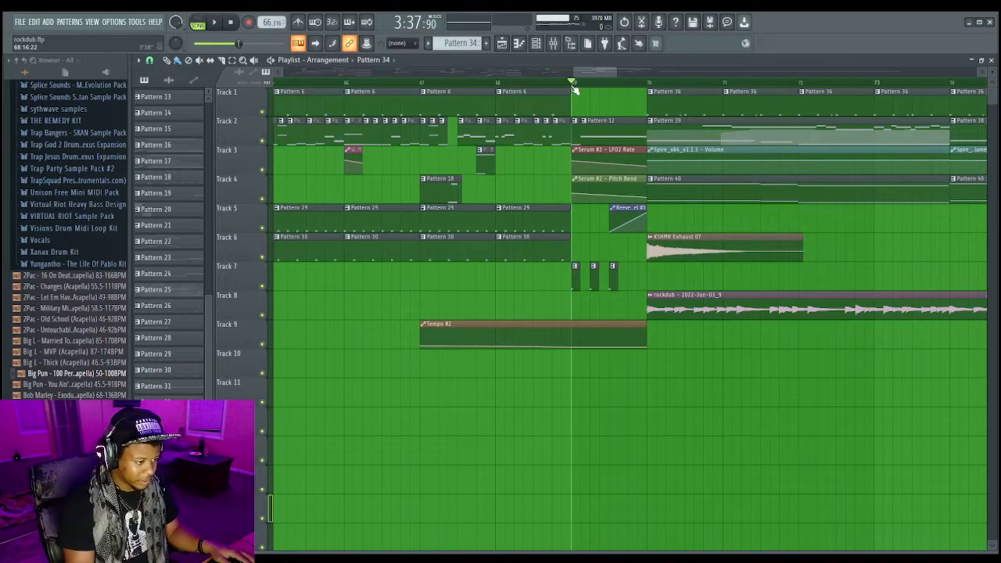
key(space)
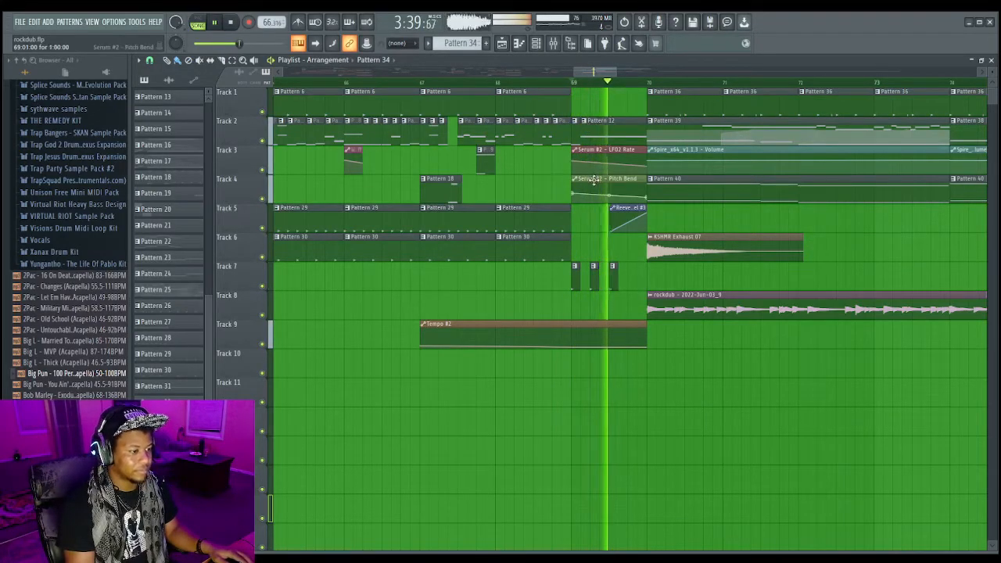
key(space)
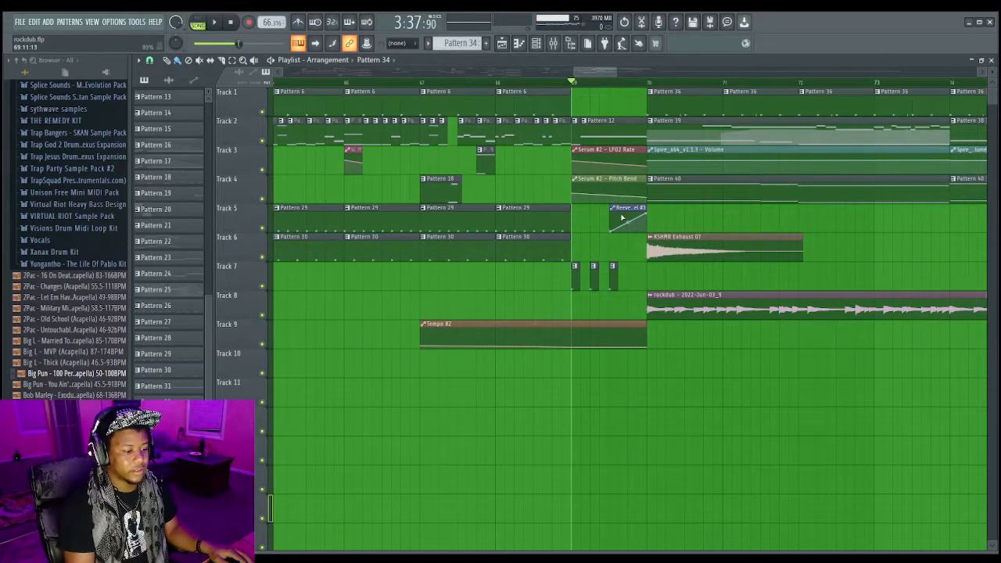
Step: Solo playlist tracks 1 and 2, play them from around bar 70, and enable track 9 with the Tempo #2 automation
drag(605, 73, 624, 77)
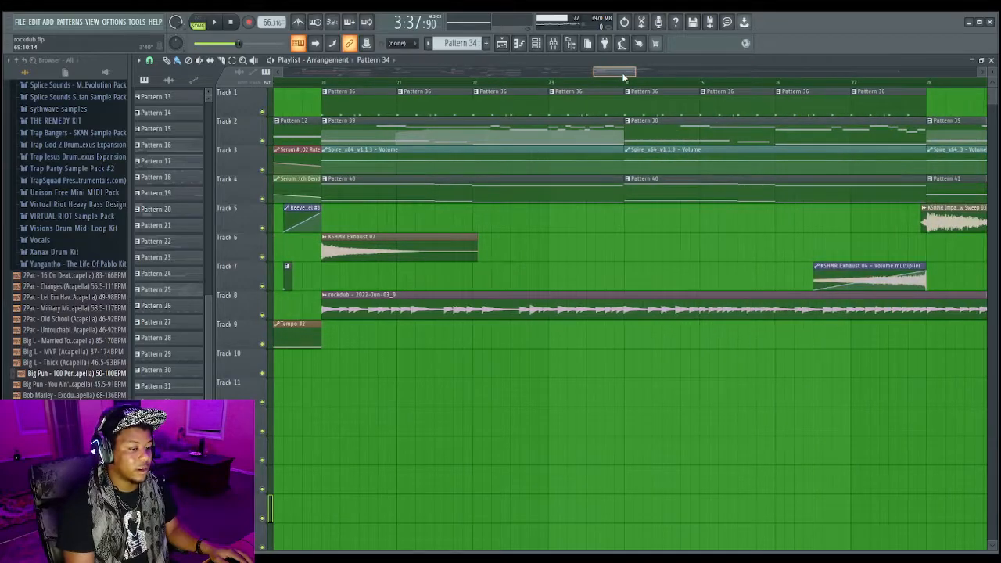
right_click(264, 141)
click(263, 112)
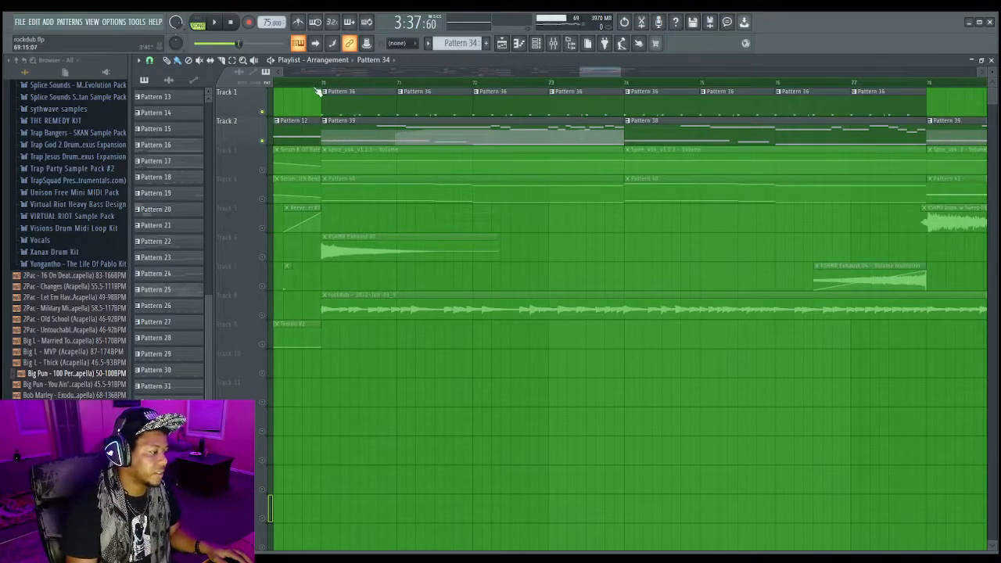
key(space)
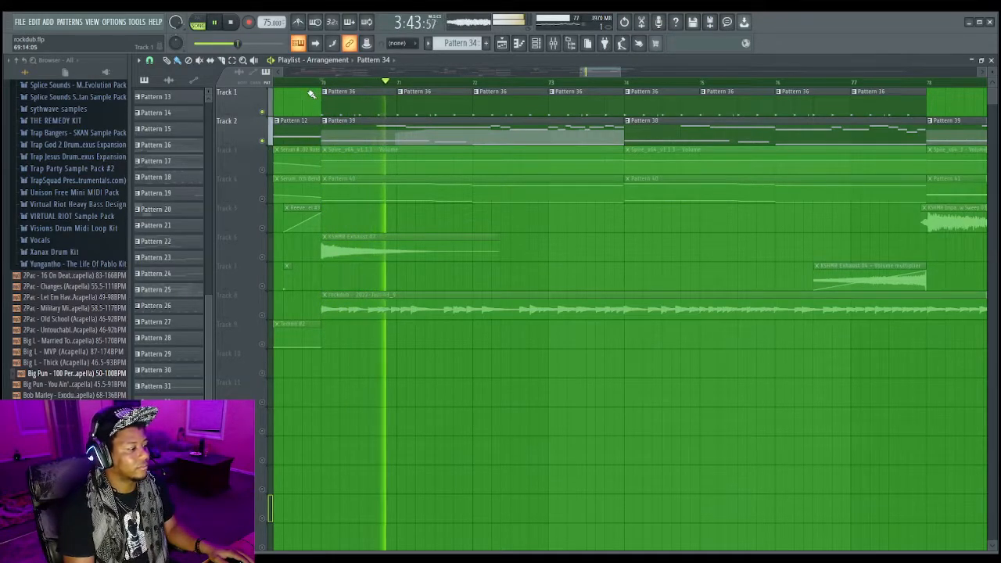
click(262, 344)
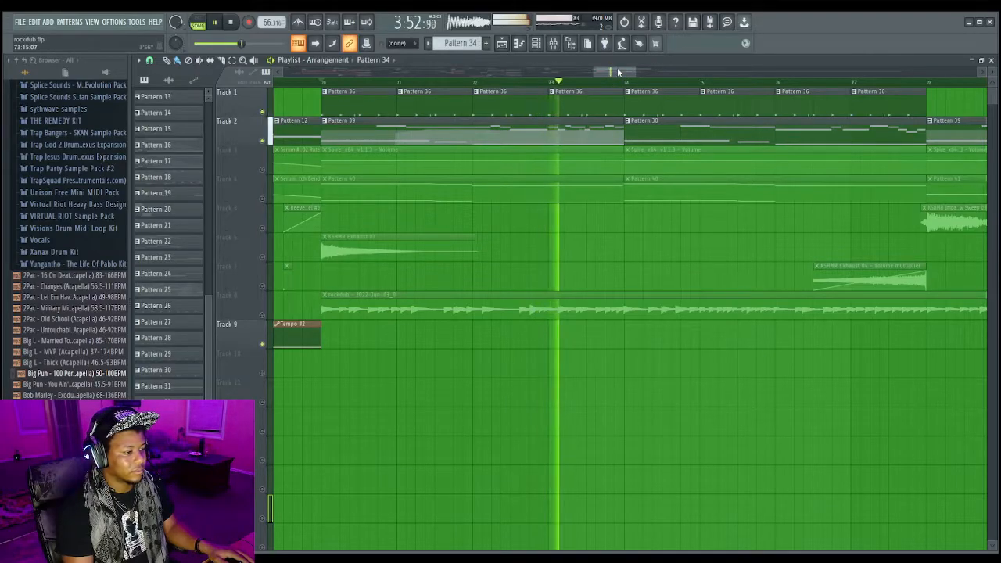
drag(618, 72, 622, 73)
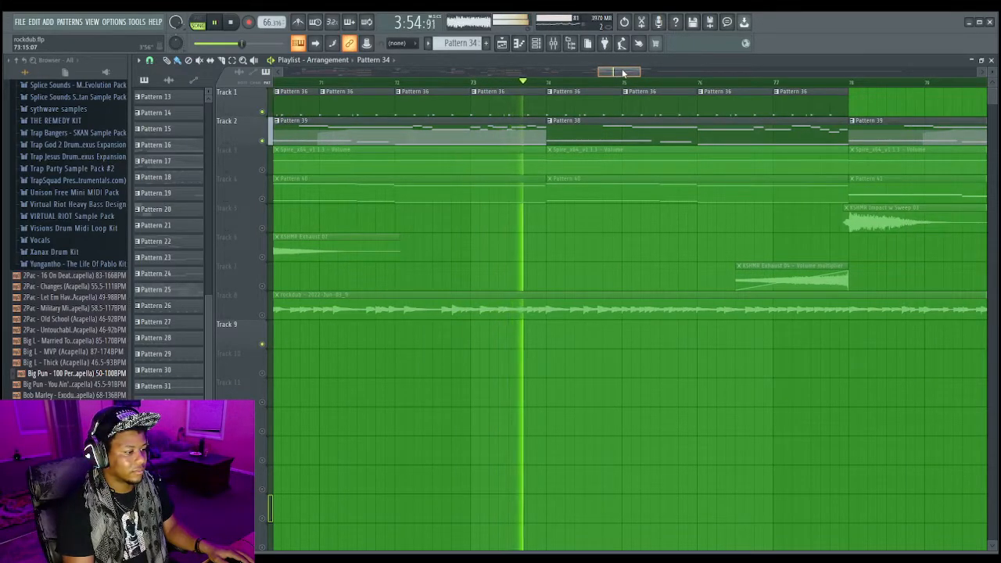
key(space)
drag(623, 73, 603, 75)
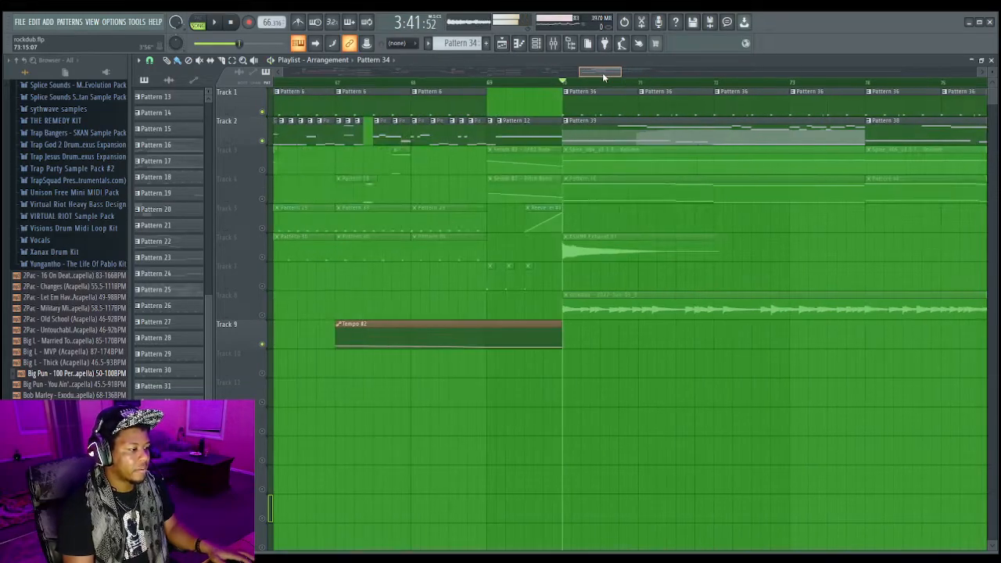
Step: Enable track 3, solo track 4 instead, and briefly play its Pattern 40 clip at bar 70
click(263, 169)
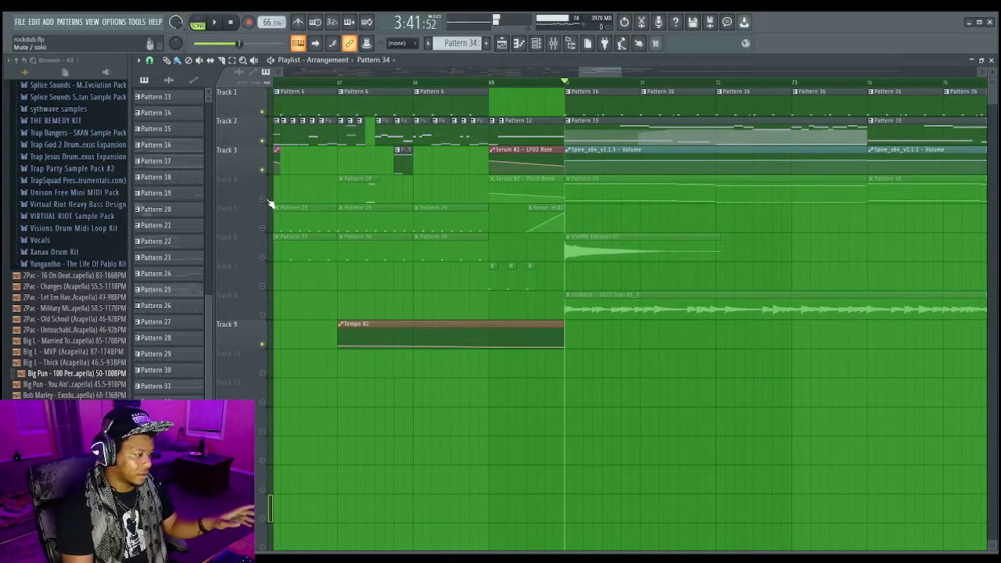
click(263, 198)
right_click(262, 200)
key(space)
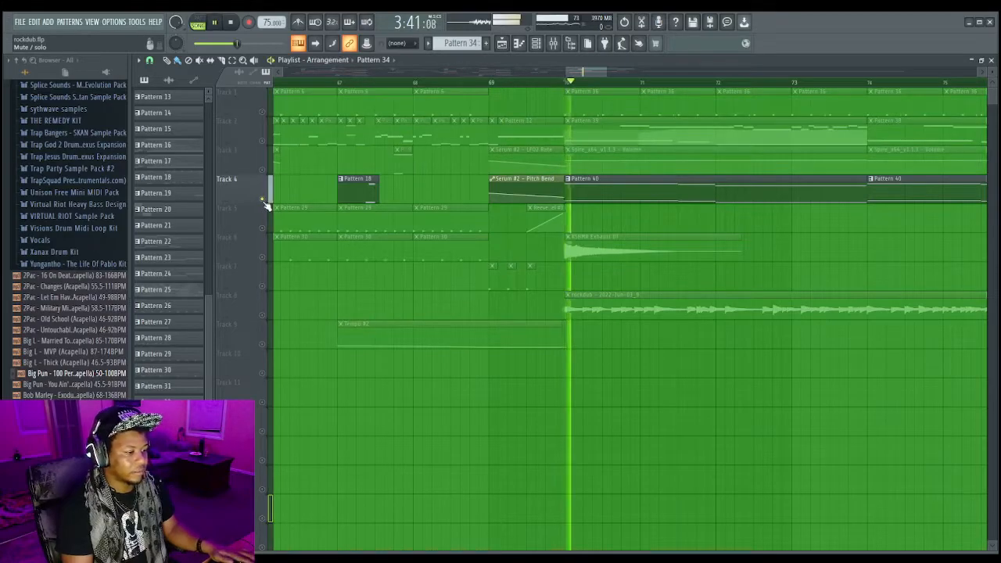
key(space)
Step: Delete the short low note in bar 3 of Pattern 40's GMS part and return to the channel rack
double_click(619, 186)
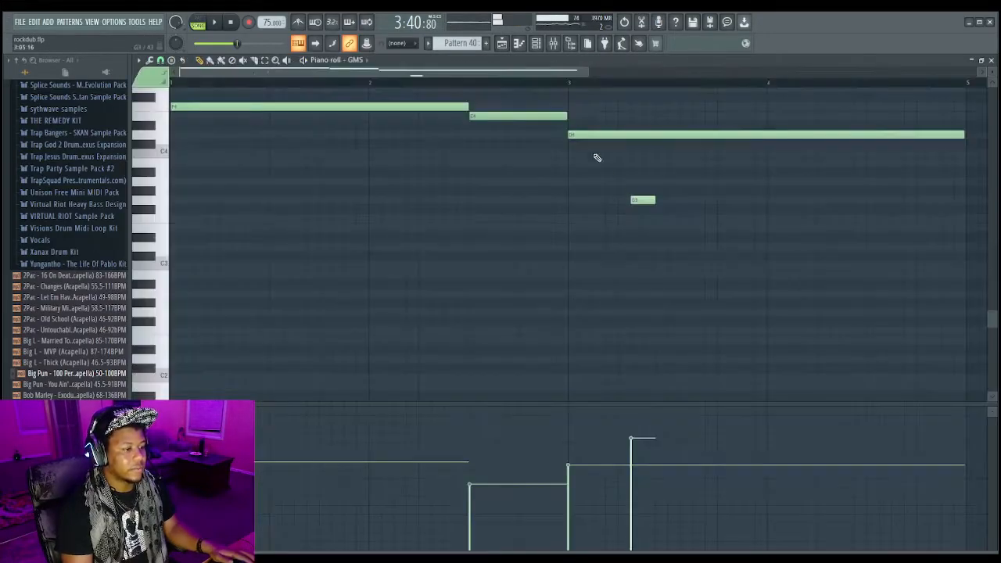
click(536, 43)
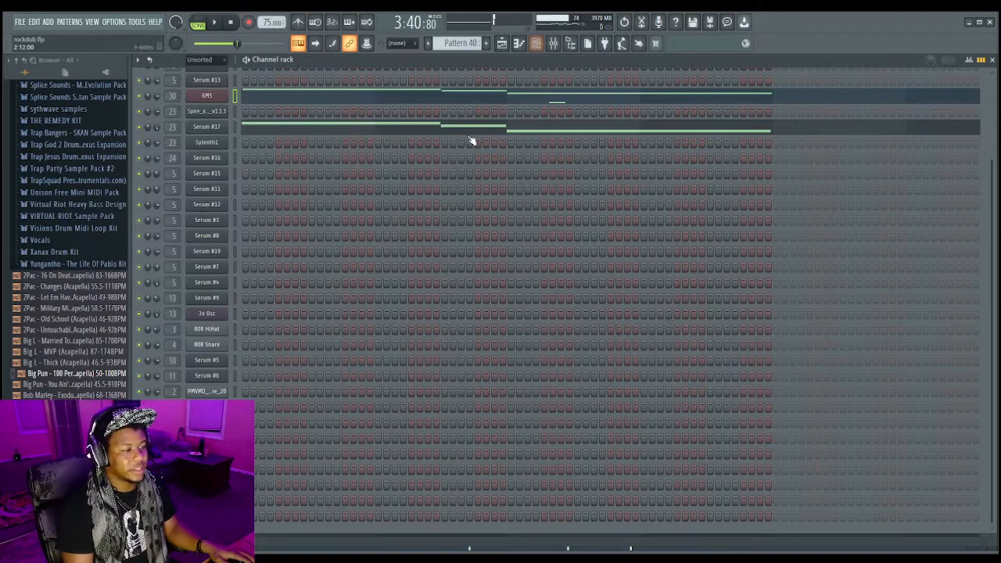
click(516, 100)
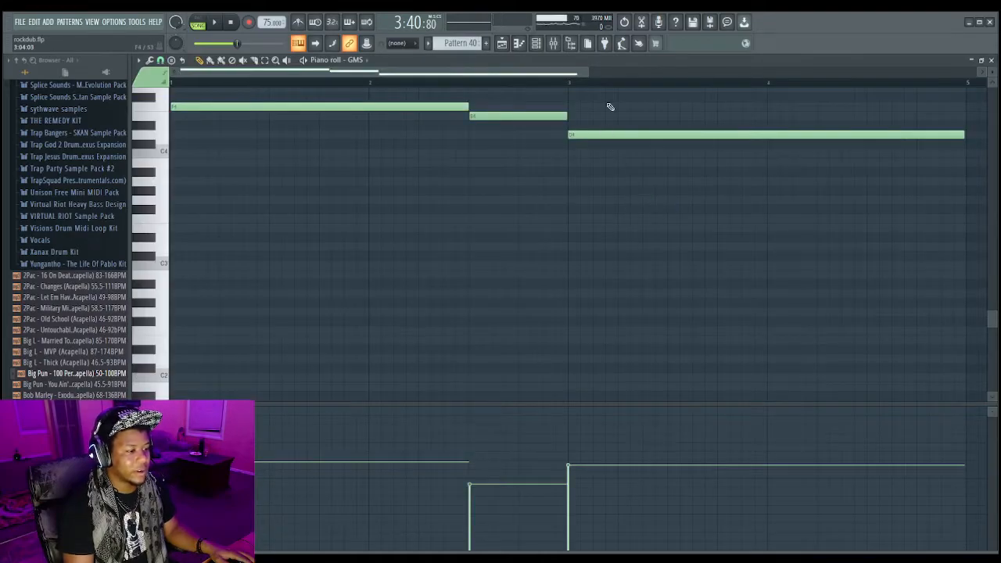
click(537, 43)
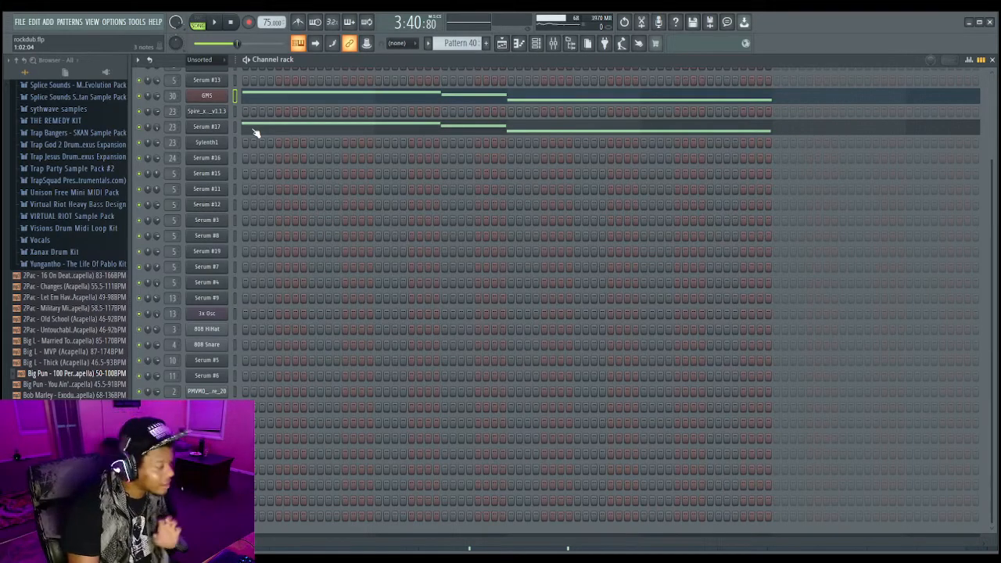
Step: Open the GMS synth, audition a few notes on it, and play Pattern 40 before and after closing its window
click(222, 95)
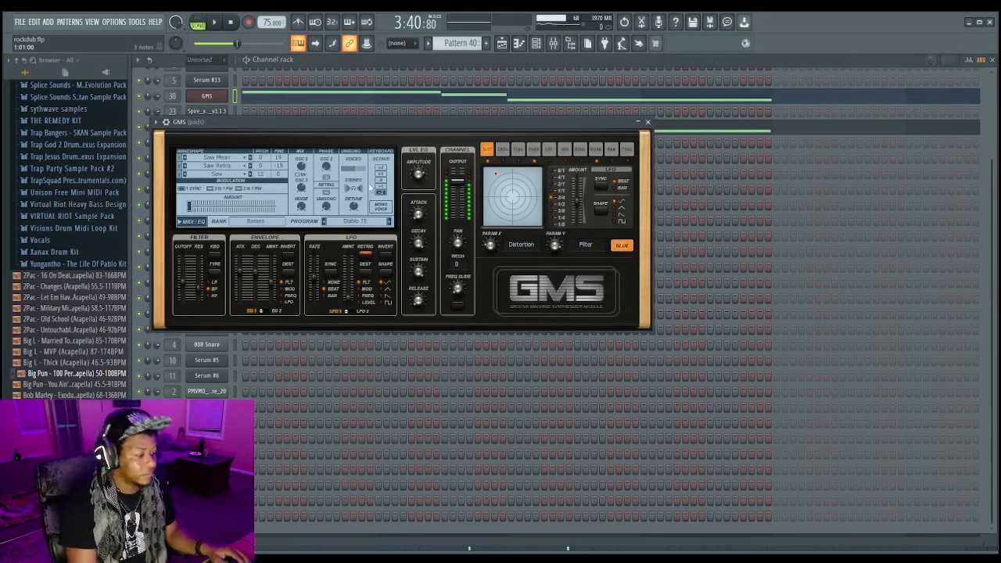
key(v)
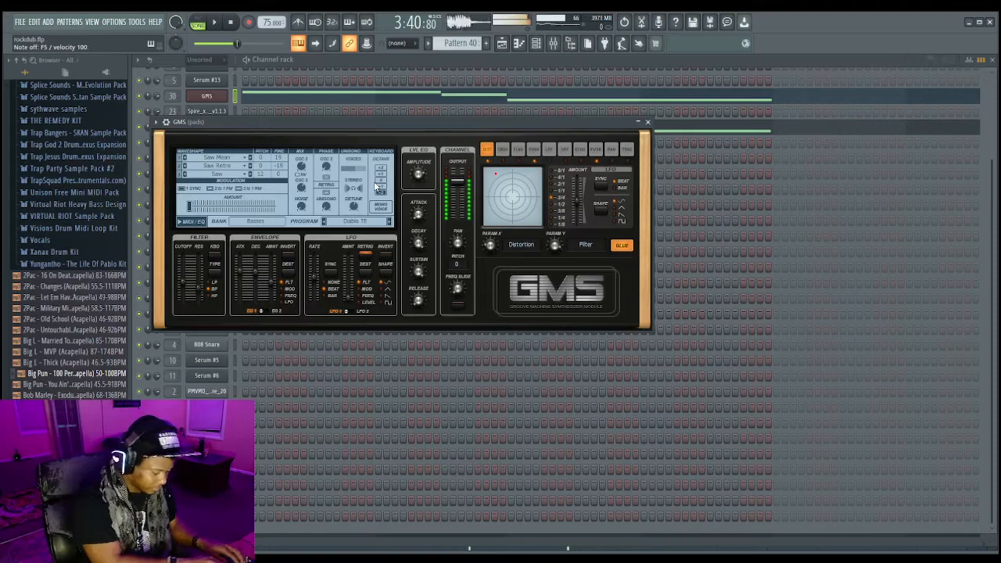
key(x)
key(space)
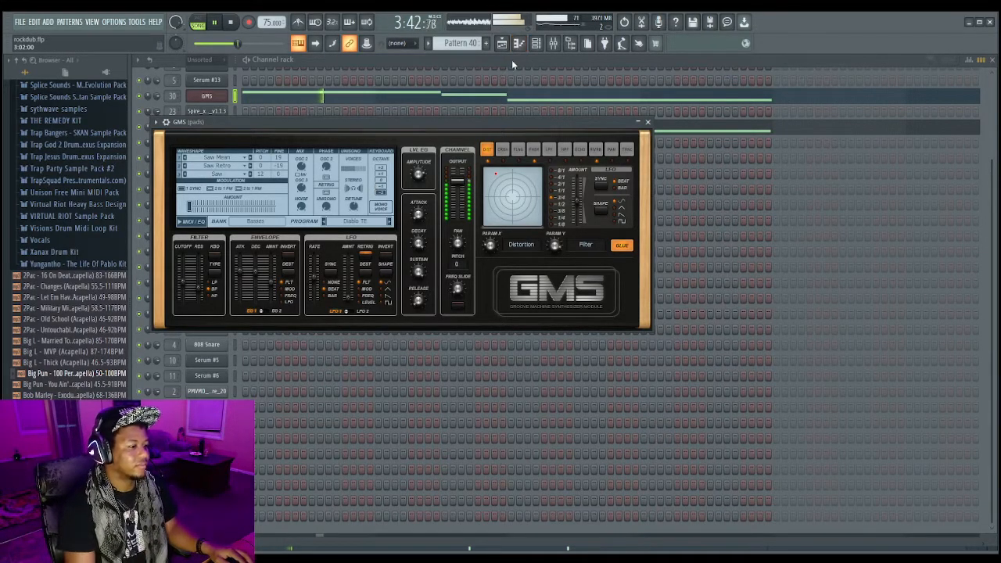
key(Escape)
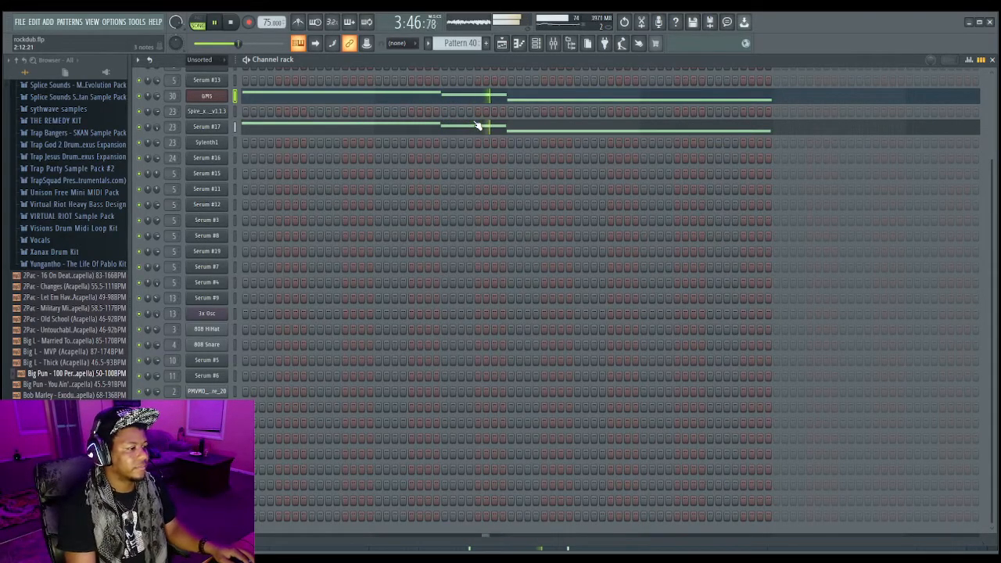
key(space)
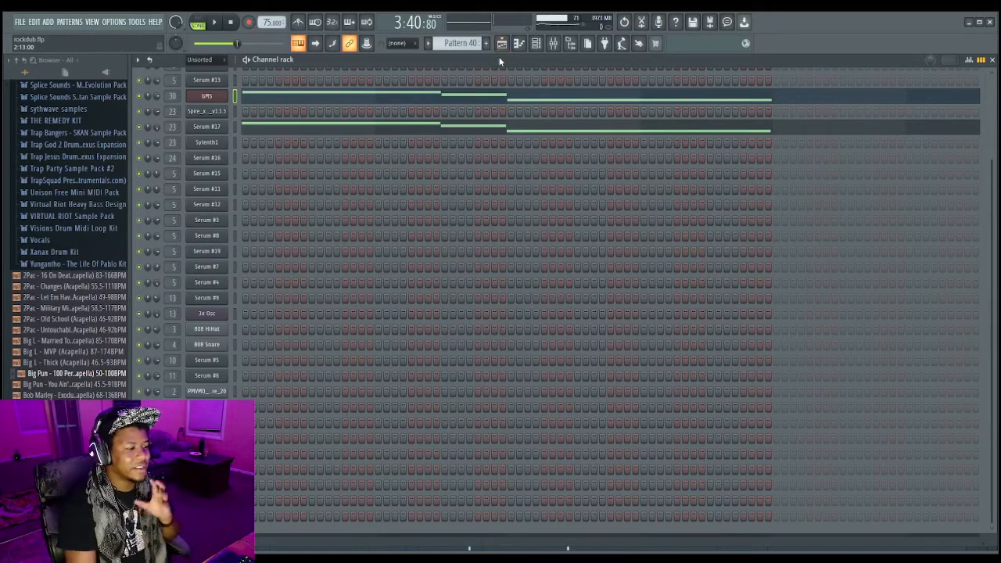
Step: Return to the playlist, take track 4 out of solo, and play all tracks from bar 70
click(501, 44)
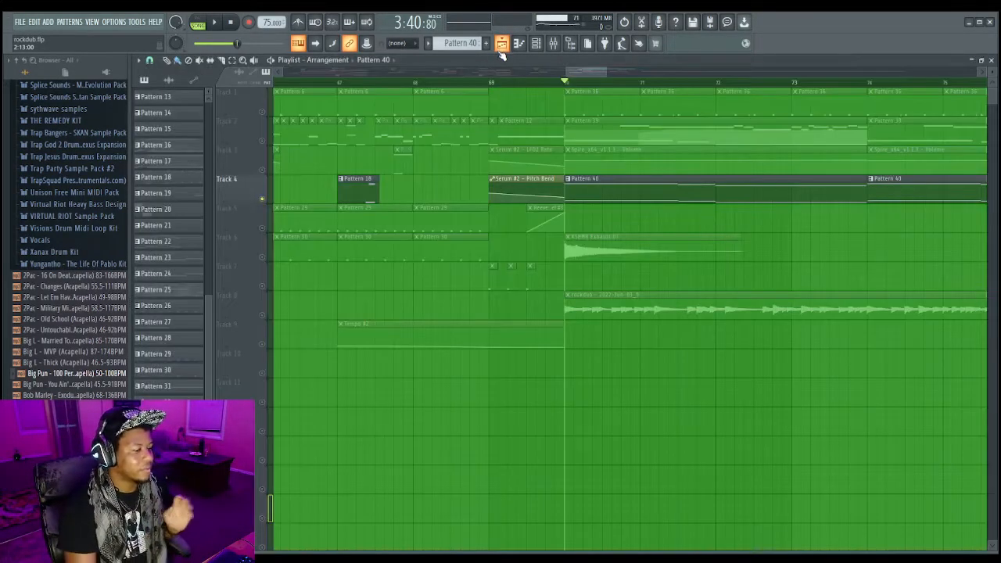
right_click(262, 200)
key(space)
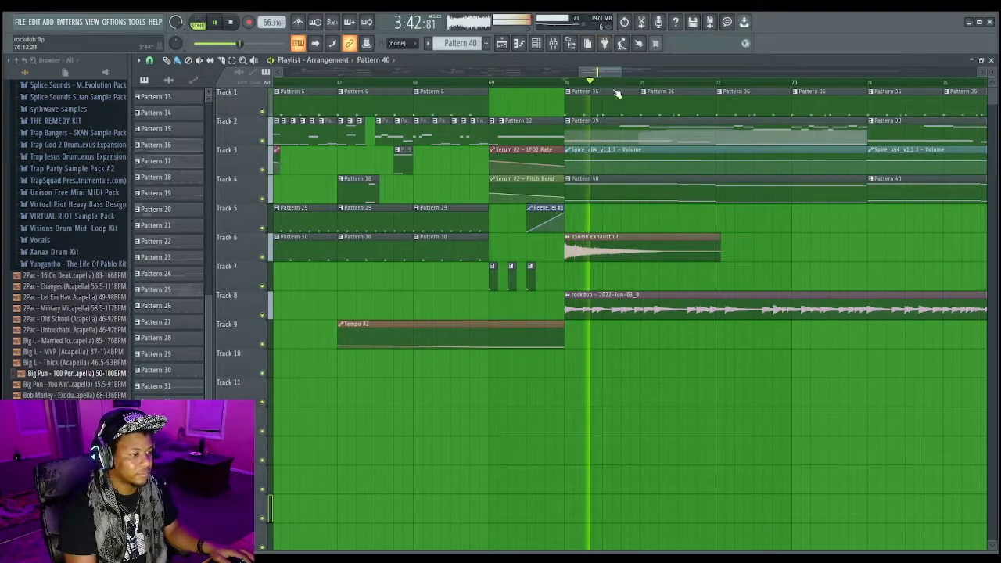
key(space)
Step: Play the section from bar 70 with the rockdub - 2022-Jun-03_9 recording on track 8 muted
right_click(263, 315)
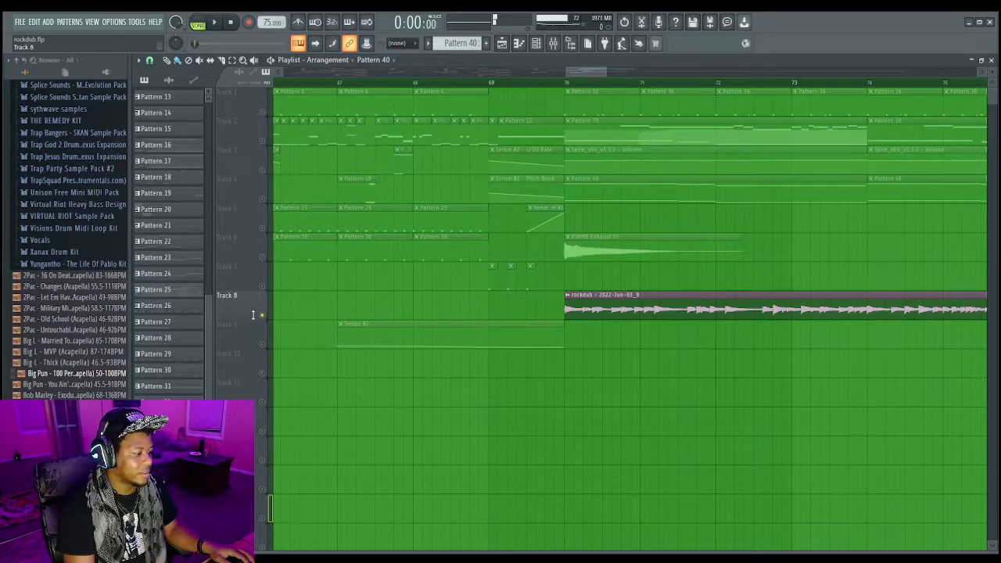
right_click(263, 316)
click(263, 316)
click(566, 81)
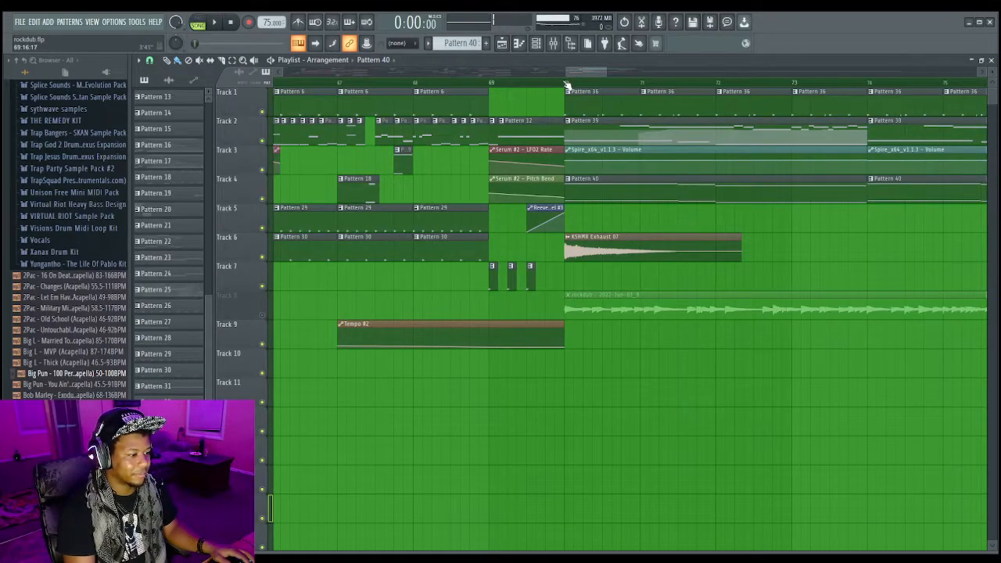
key(space)
drag(590, 74, 621, 74)
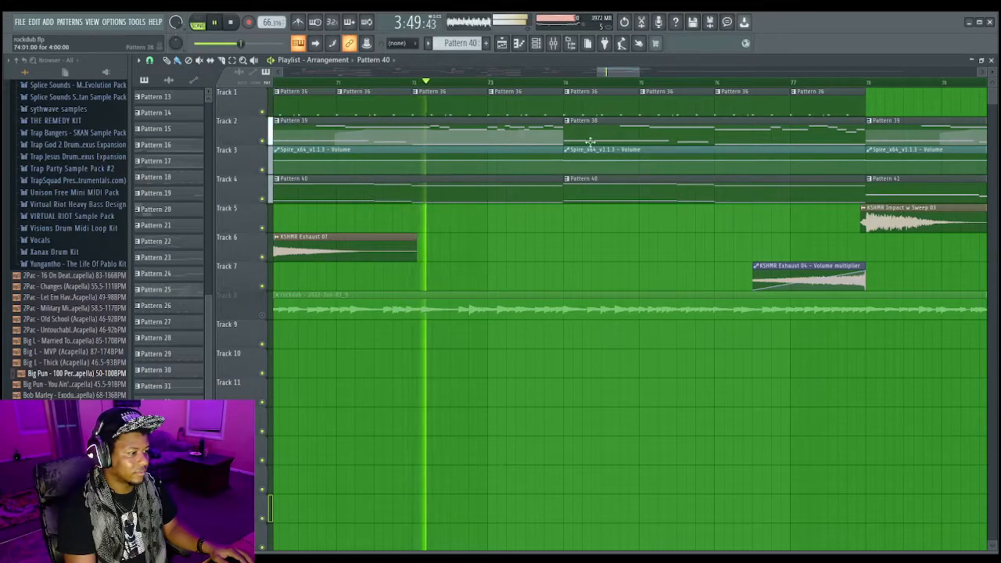
drag(621, 73, 635, 74)
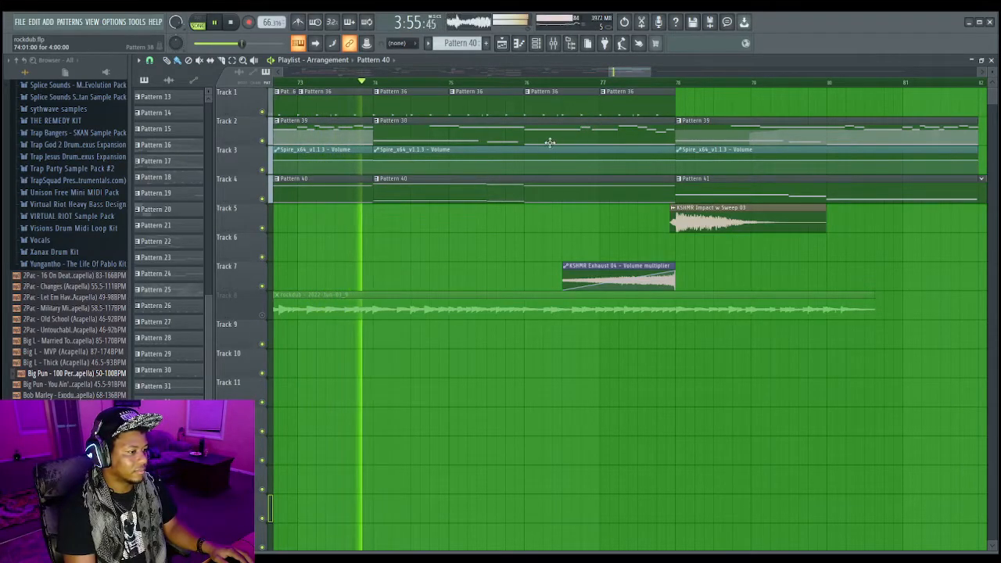
key(space)
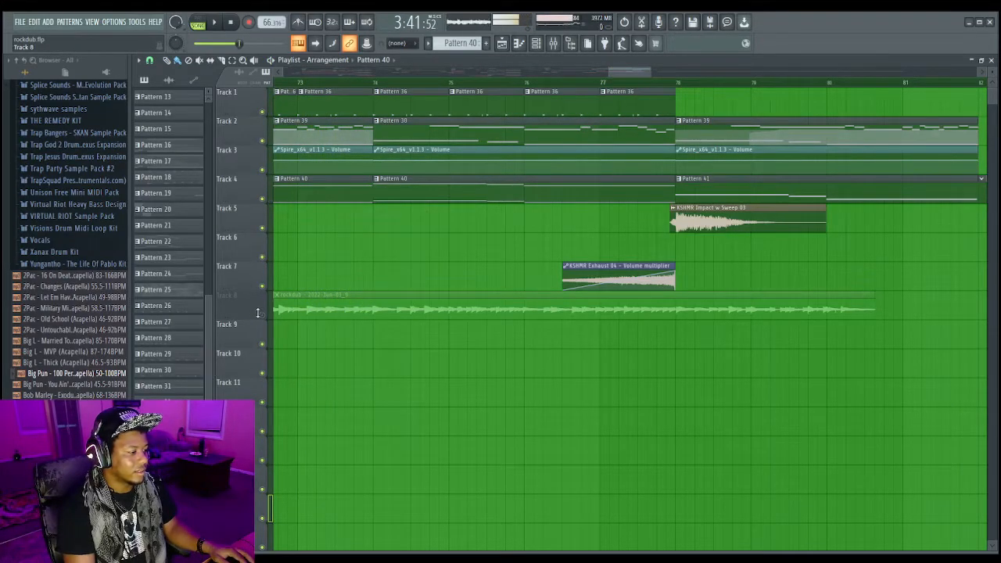
Step: Unmute track 8 and play the section from just before bar 74 past bar 78 with the recording included
click(261, 315)
click(355, 83)
key(space)
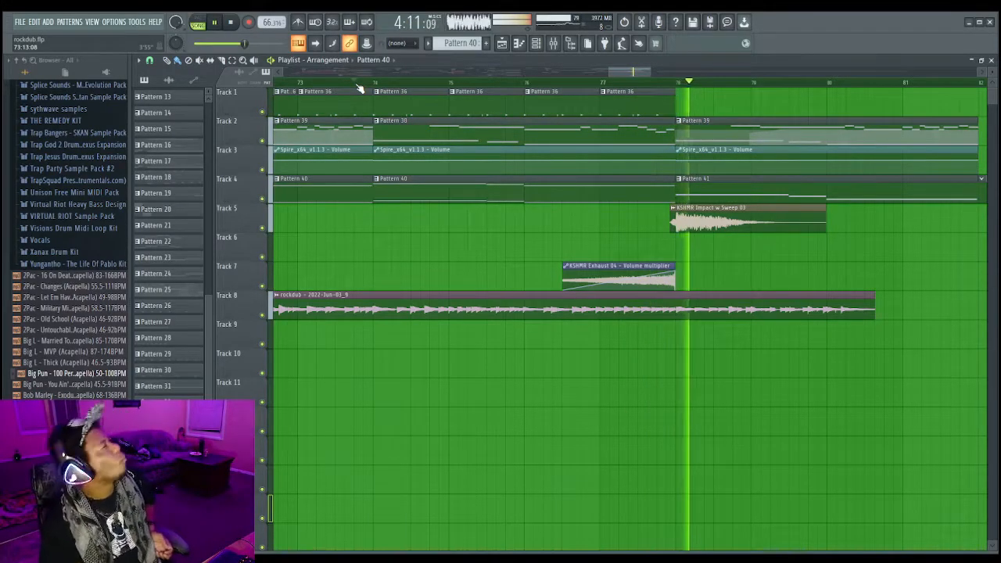
key(space)
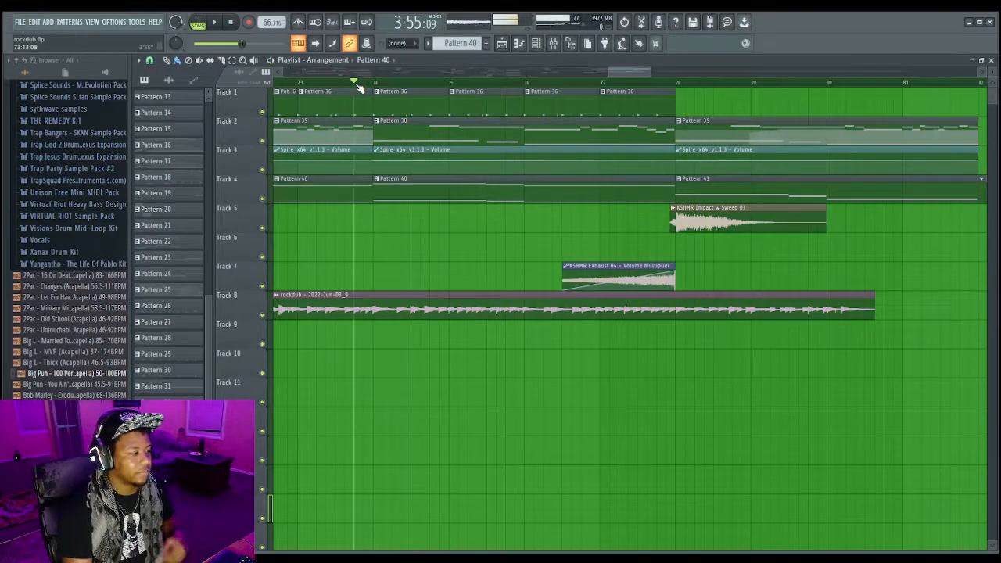
Step: Stop playback and go along the playlist to the Big Pun - 100 Percent acapella clip on track 7
click(233, 22)
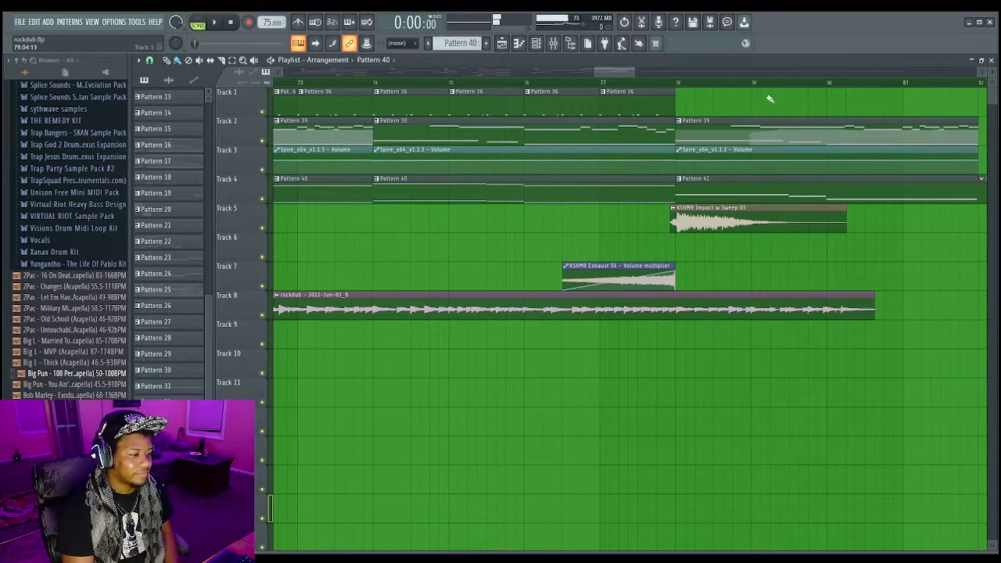
drag(626, 71, 663, 86)
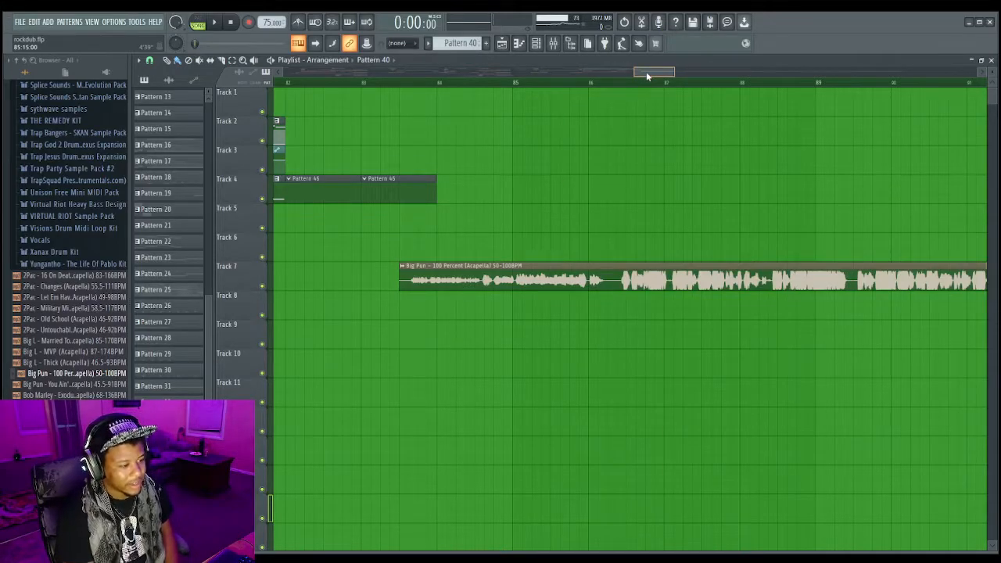
drag(646, 71, 641, 71)
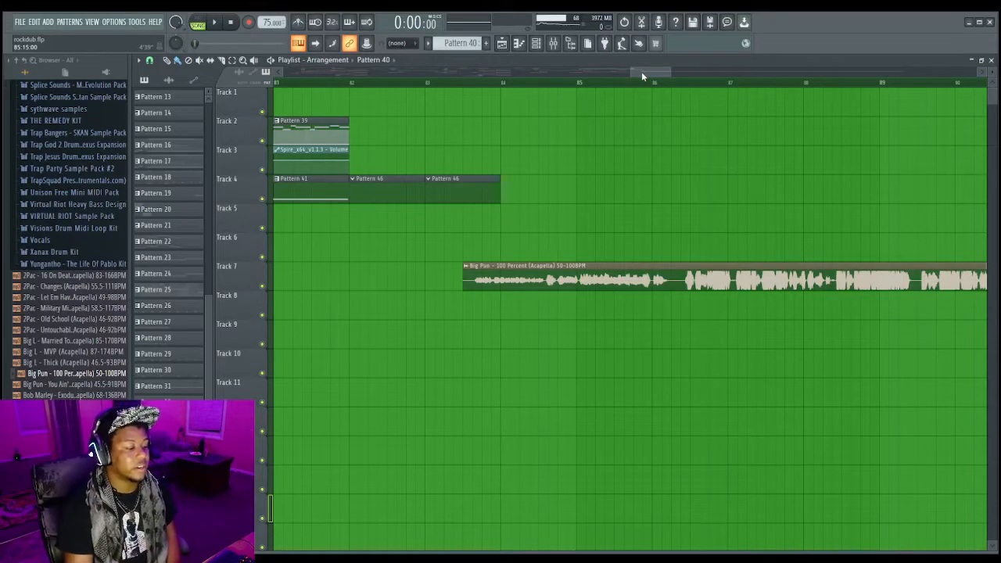
Step: Open Clarity Vx Stereo on the Big Pun acapella's mixer insert, set its main ambience knob to 1.2, and return to the playlist
click(552, 44)
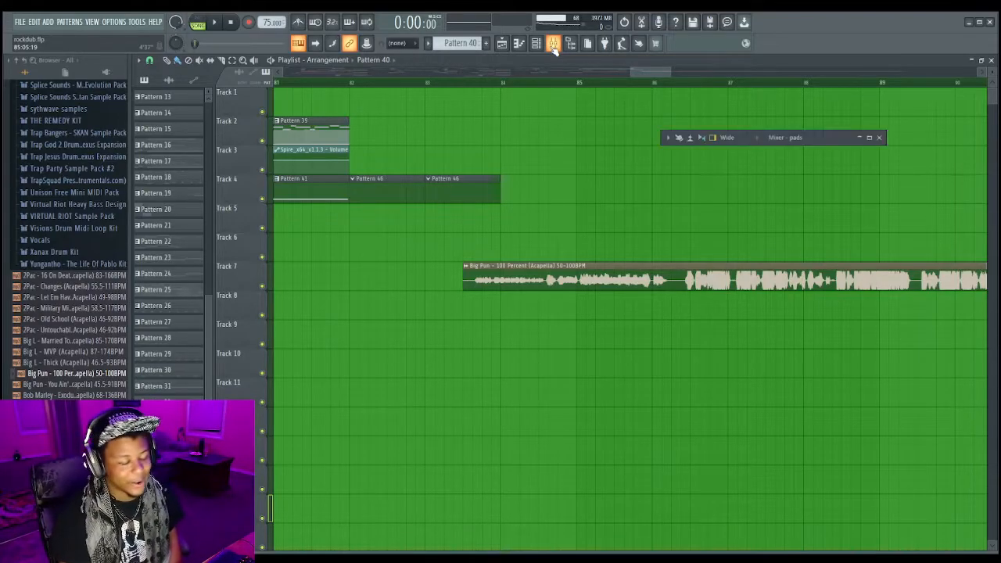
double_click(836, 140)
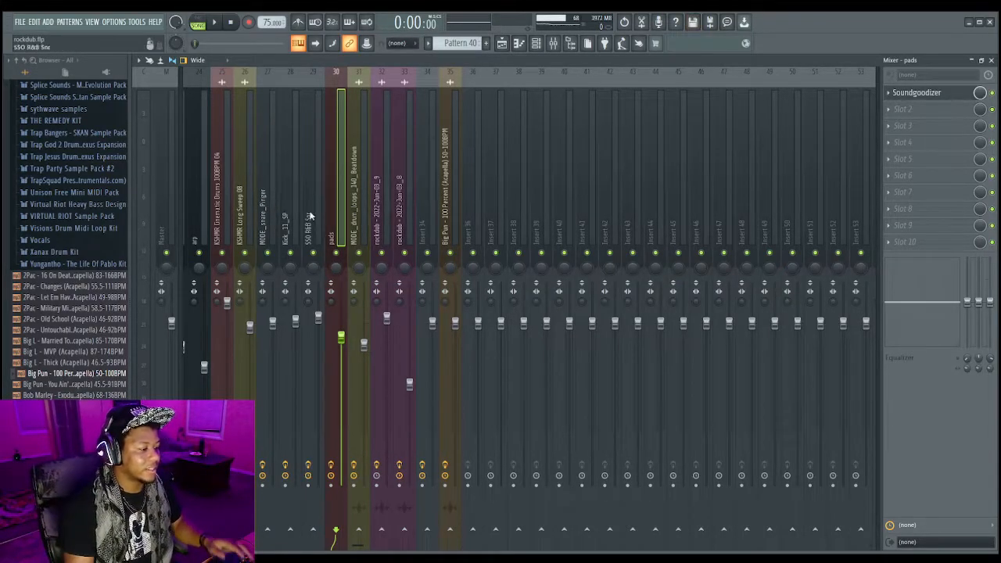
click(443, 237)
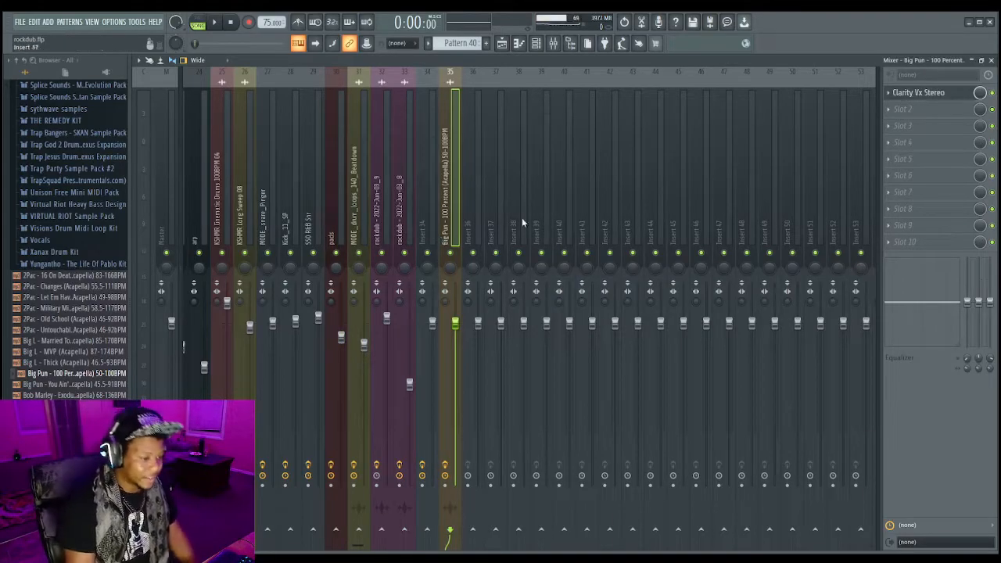
click(922, 93)
drag(232, 173, 232, 166)
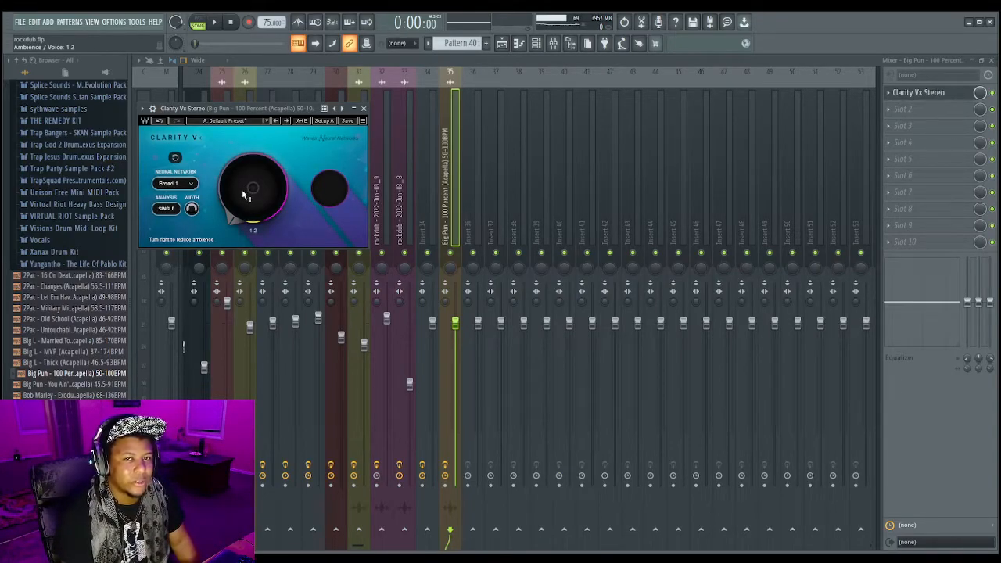
click(990, 61)
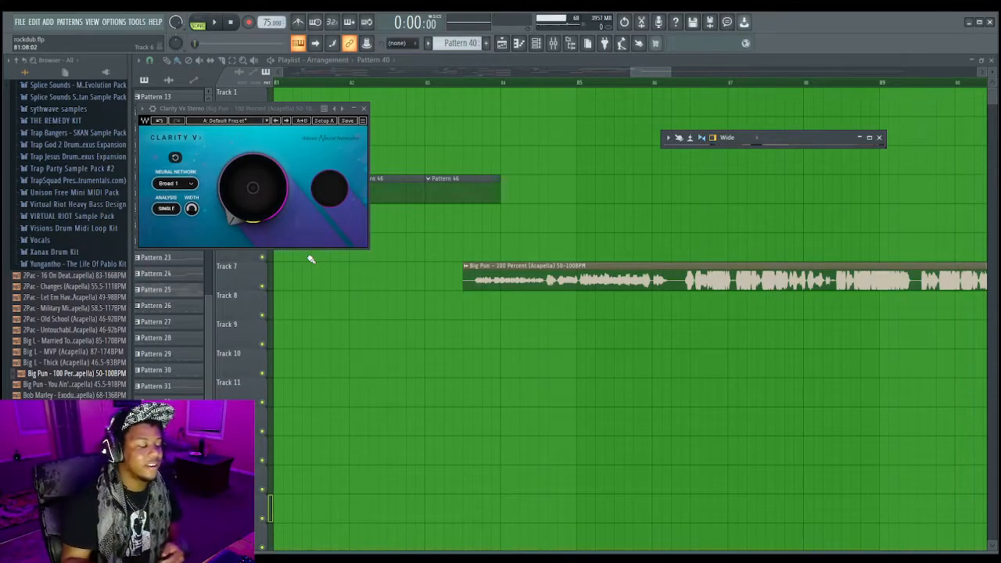
Step: Play the Big Pun acapella from just before bar 84 and show the Clarity Vx Stereo effect on its mixer insert
click(482, 83)
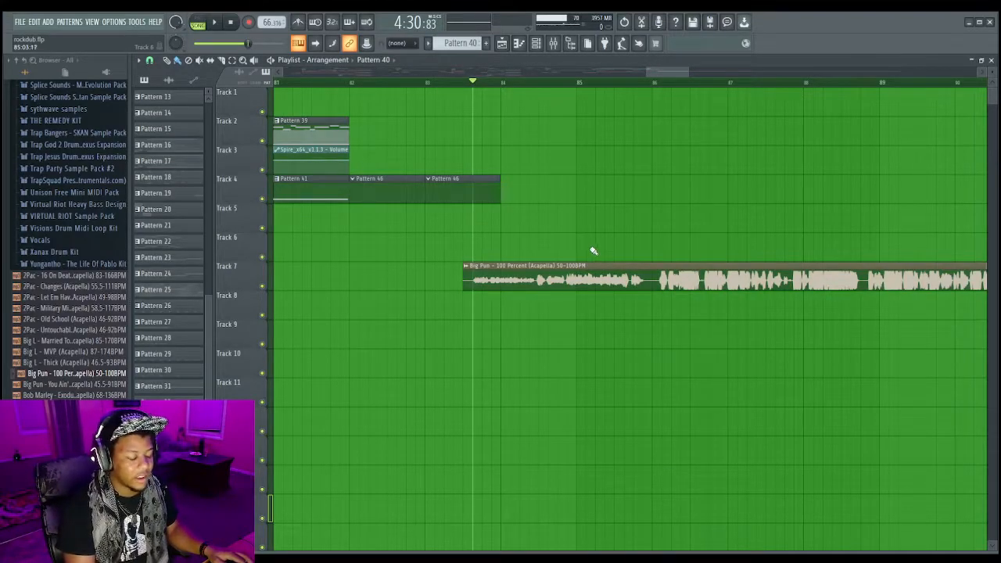
key(space)
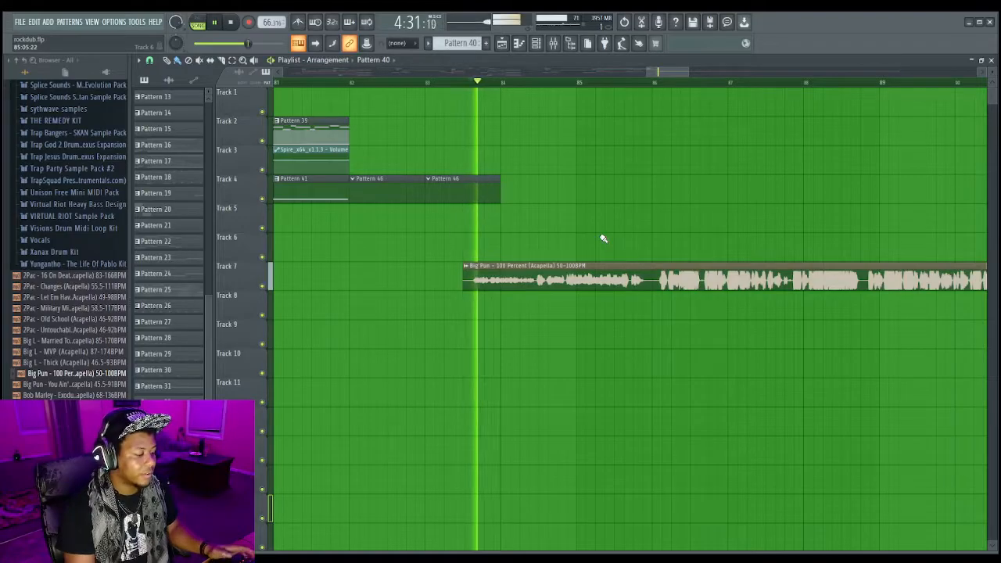
click(559, 44)
double_click(815, 142)
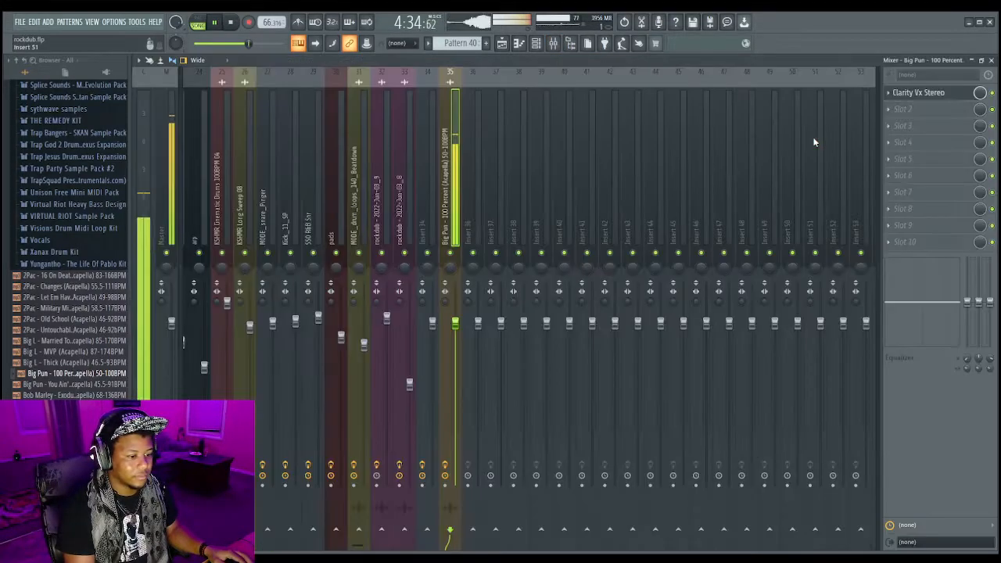
click(907, 93)
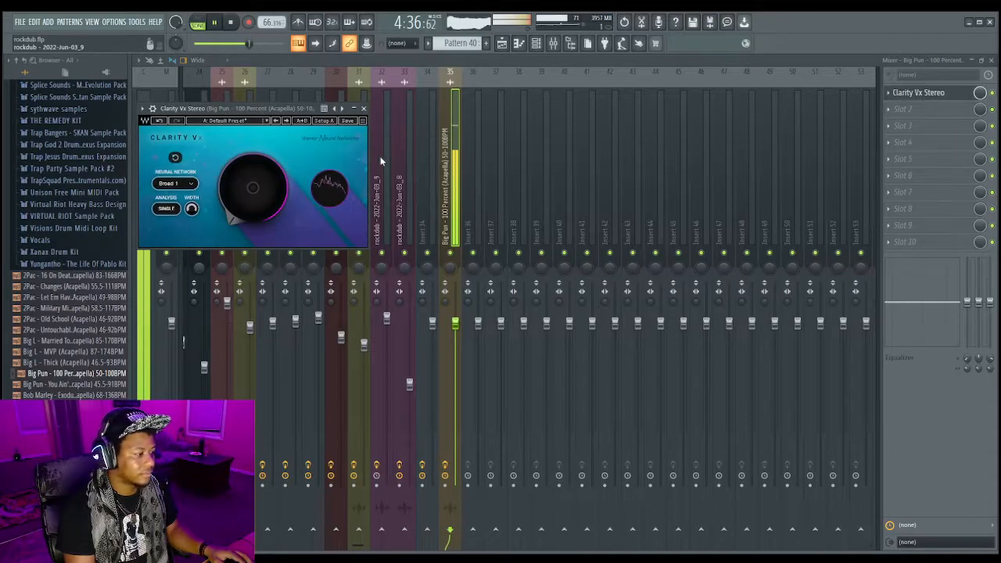
Step: Stop playback, turn Clarity Vx's main knob far up to reduce the ambience, and listen to the acapella with it
click(233, 22)
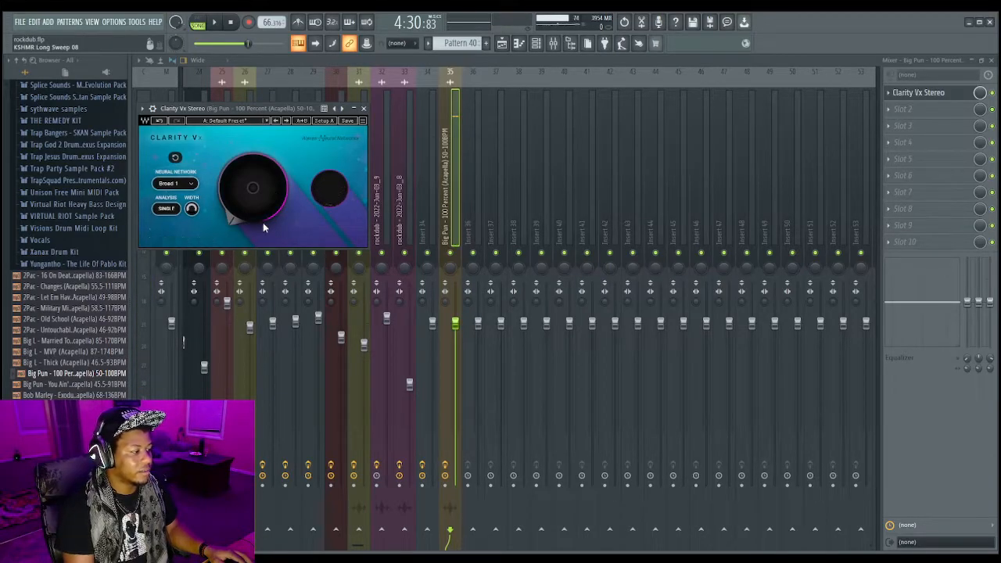
drag(262, 217, 259, 125)
click(214, 21)
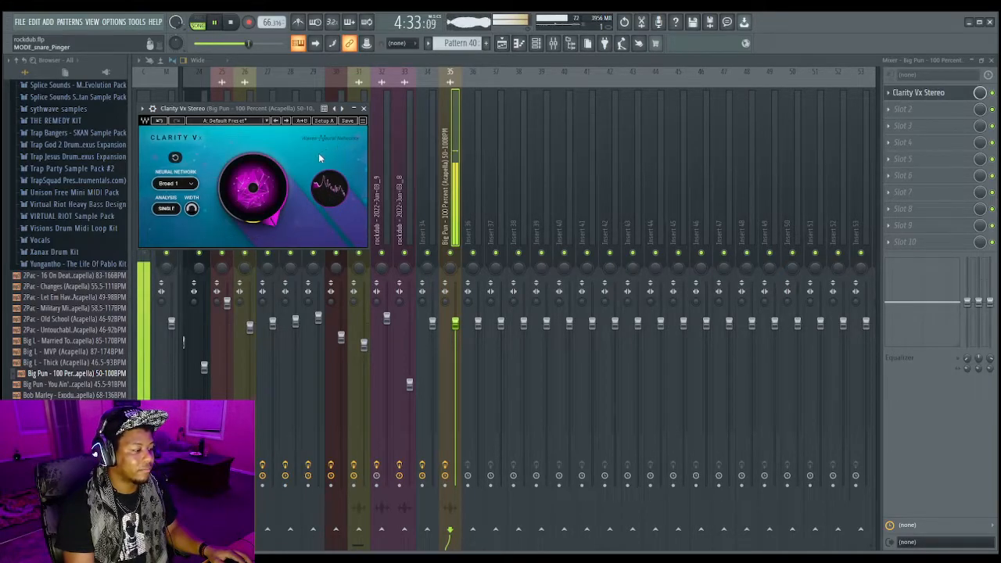
click(231, 23)
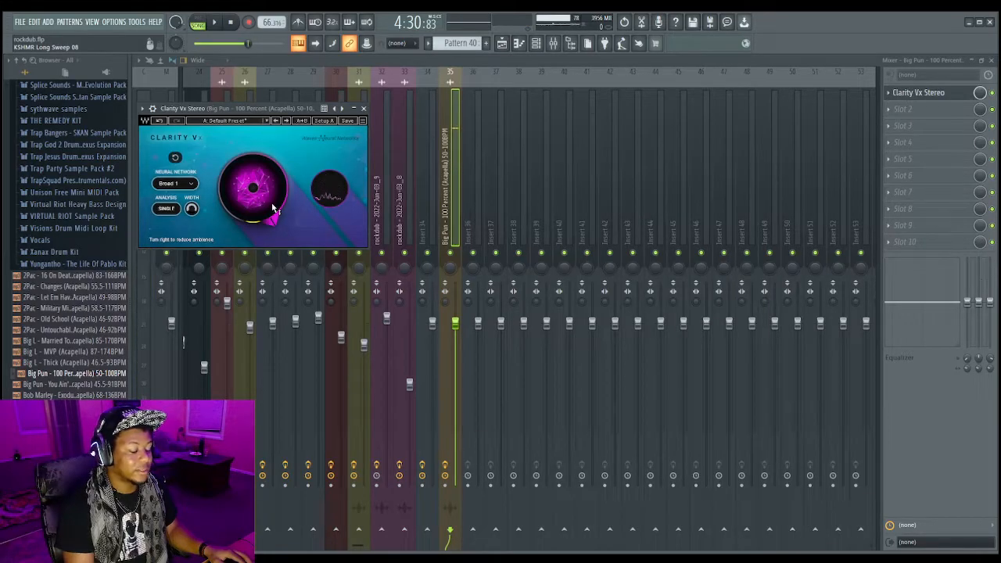
Step: Replay the acapella while turning up Clarity Vx's main knob, then stop playback and minimize the plugin
click(214, 22)
drag(252, 192, 253, 82)
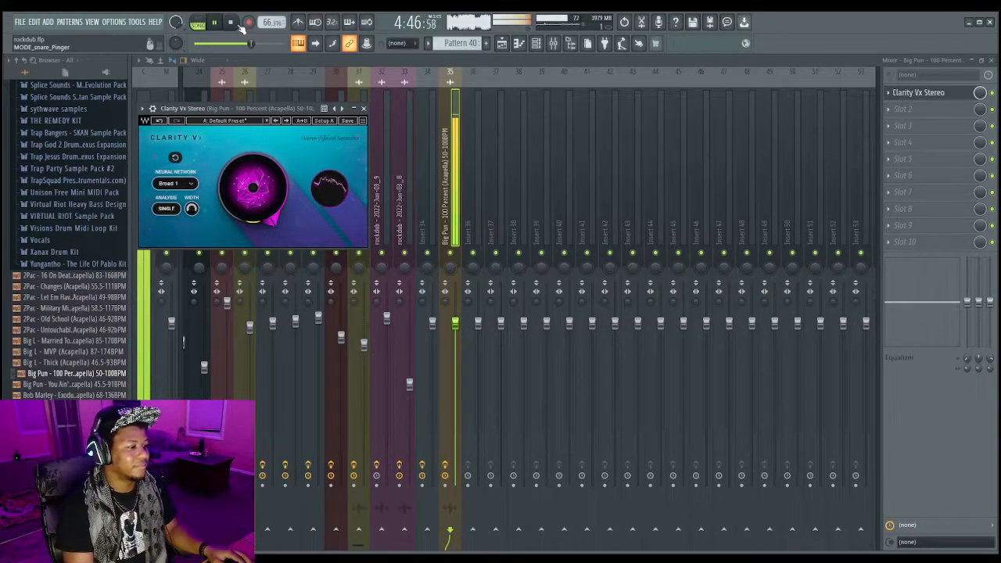
click(232, 22)
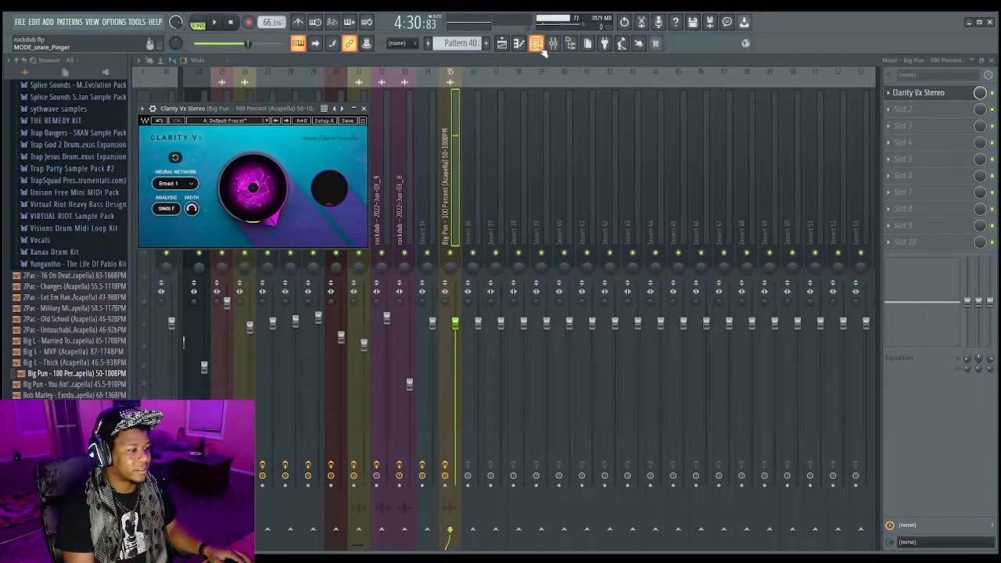
click(362, 109)
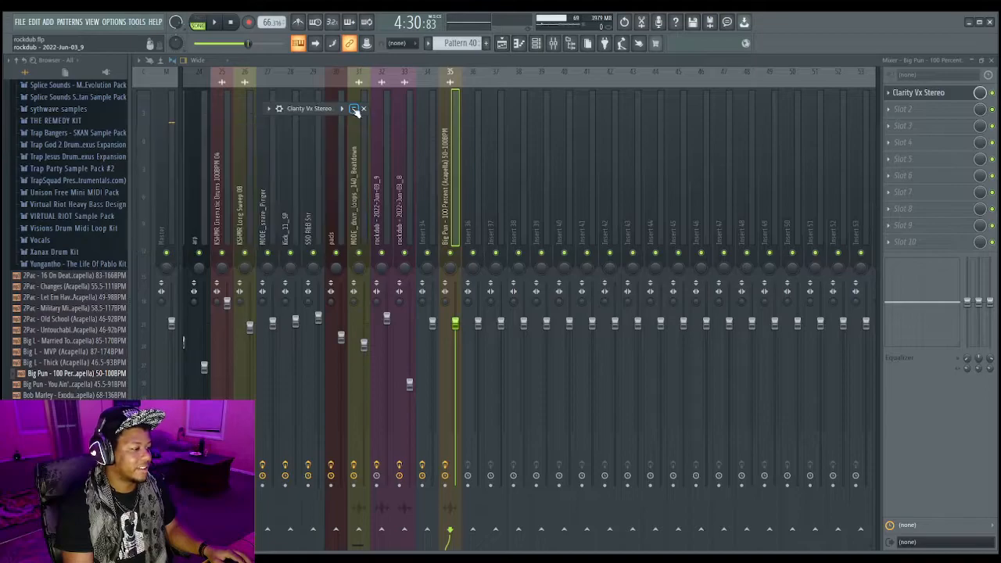
Step: Open Maximus on the Master mixer track and reposition its window so that all its controls are visible
click(164, 239)
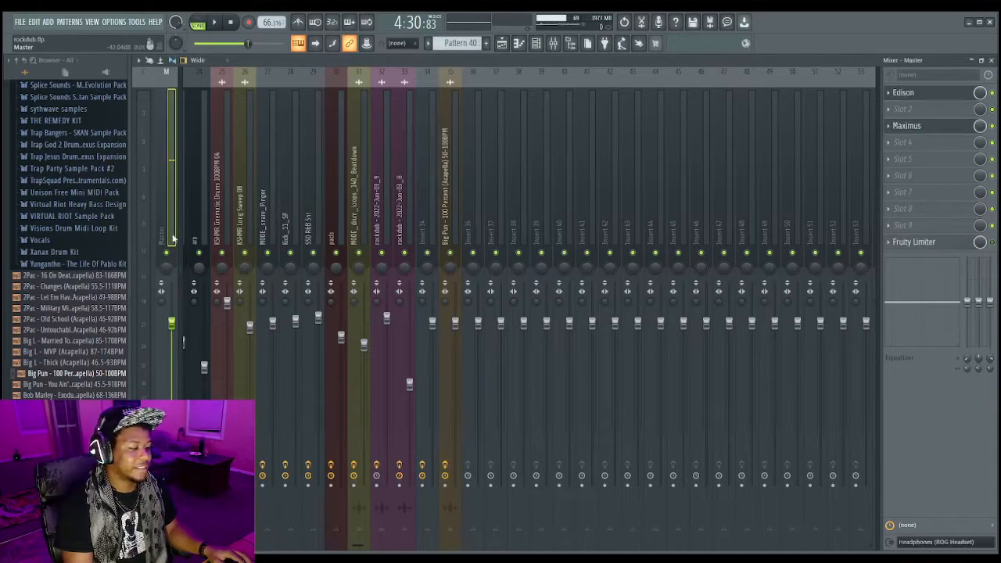
click(908, 127)
click(982, 61)
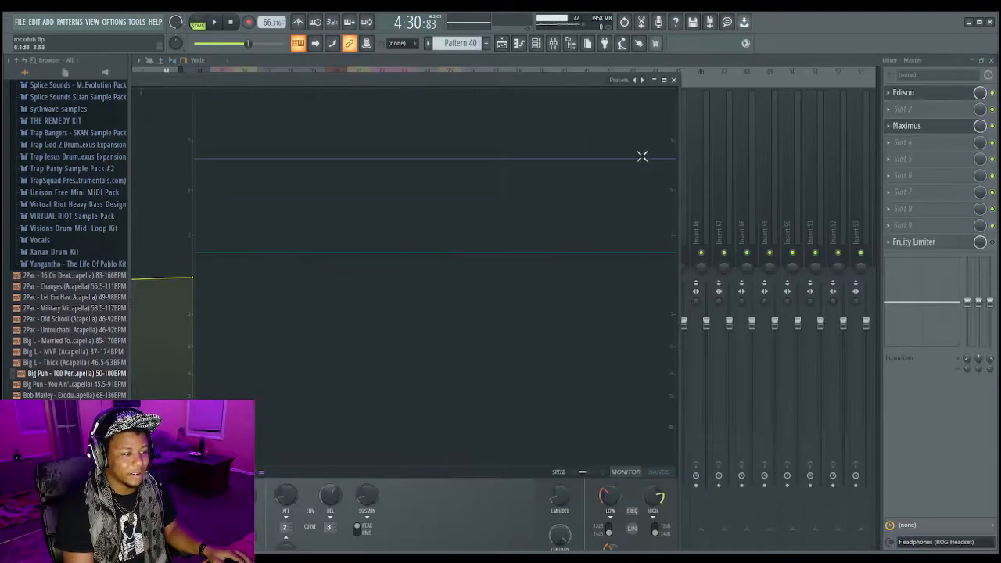
drag(573, 81, 720, 67)
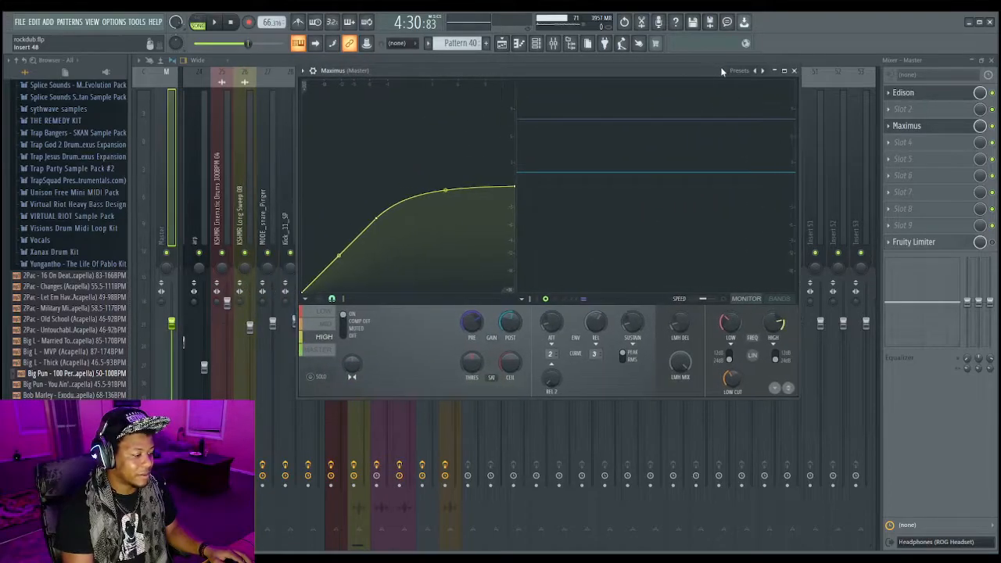
Step: Examine the master, mid, low and high band curves in Maximus and switch its display to the frequency bands
click(328, 353)
click(326, 331)
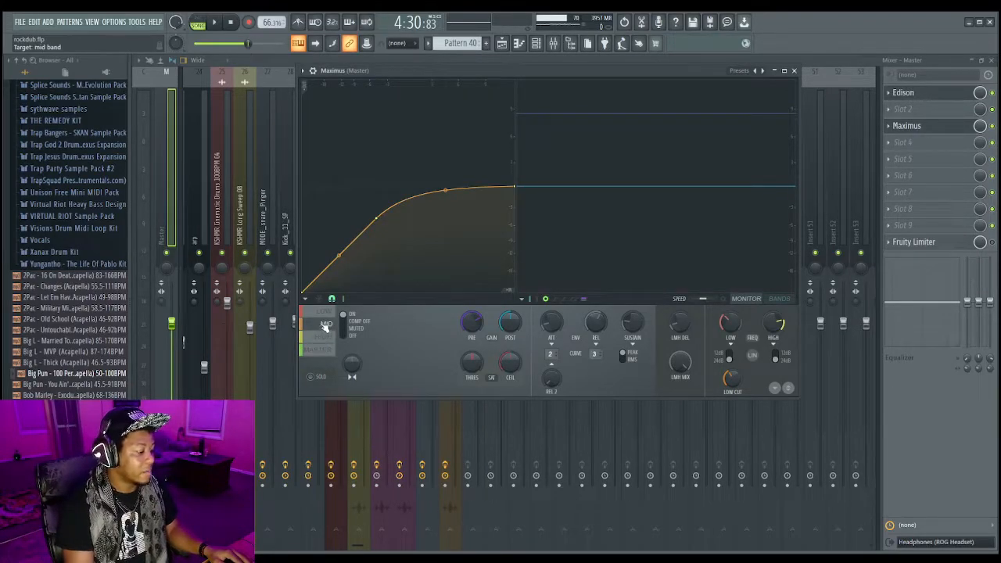
click(327, 313)
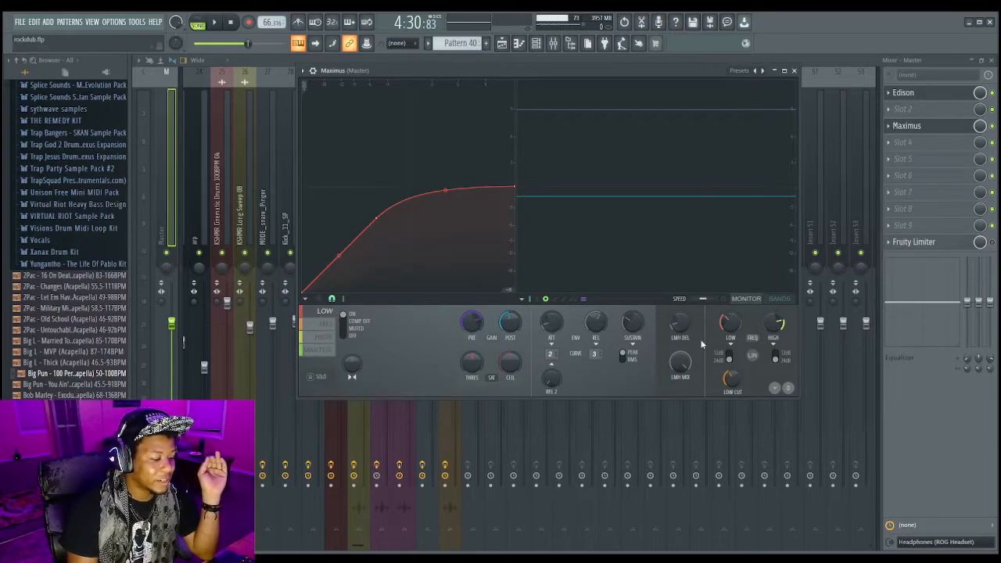
click(789, 298)
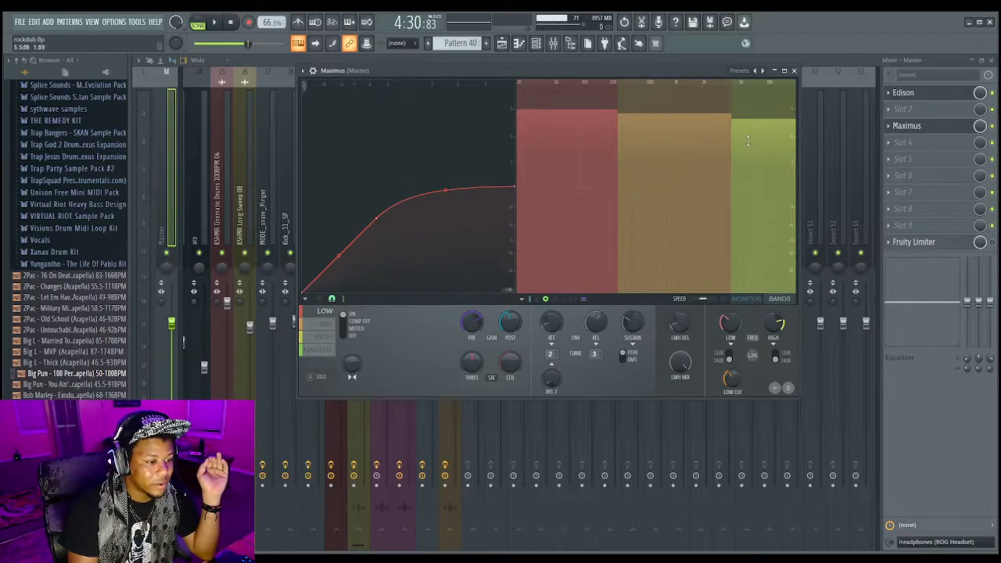
click(324, 336)
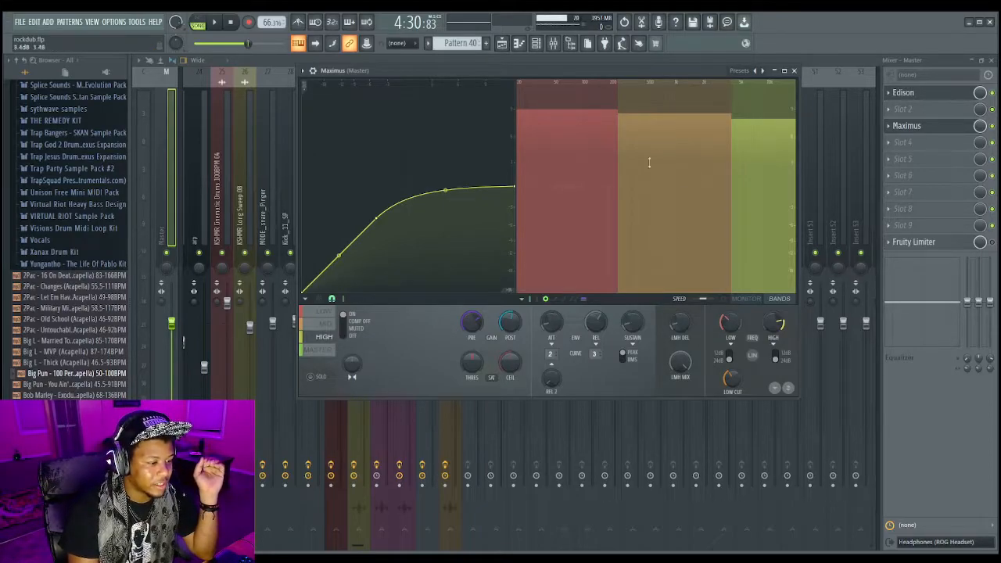
Step: Select the mid band in Maximus, play the section from just before bar 84 through it, and minimize the plugin
click(720, 204)
key(space)
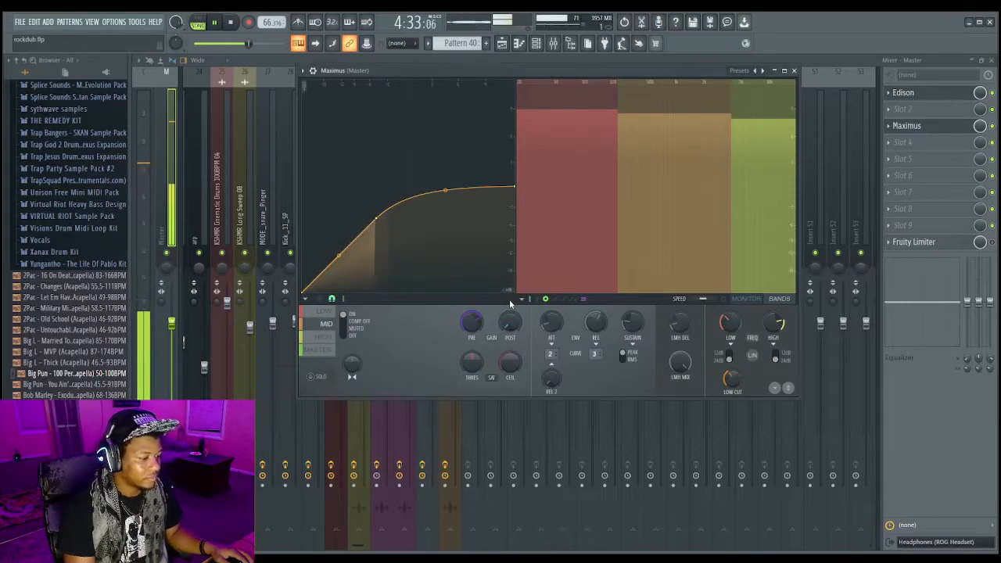
key(space)
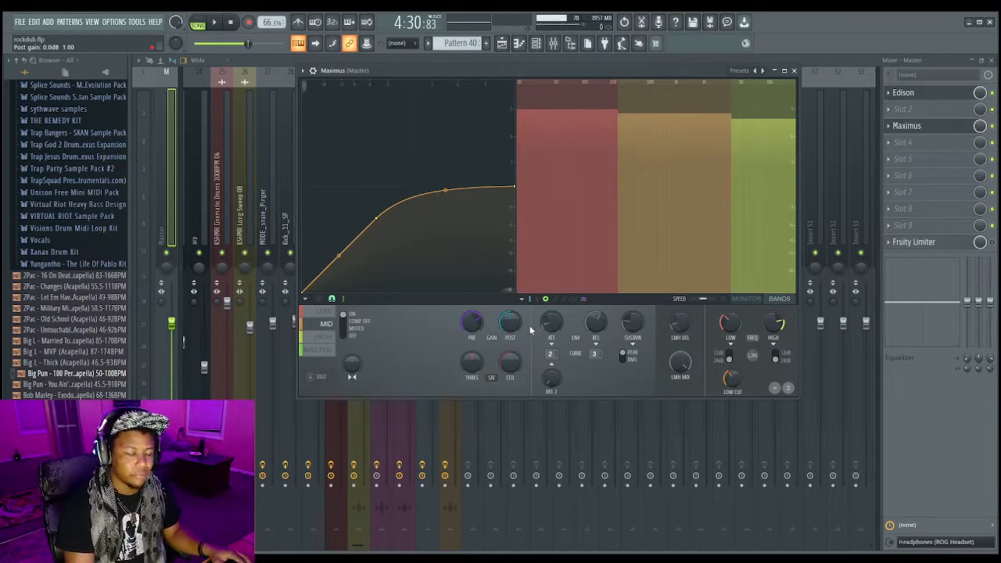
click(773, 71)
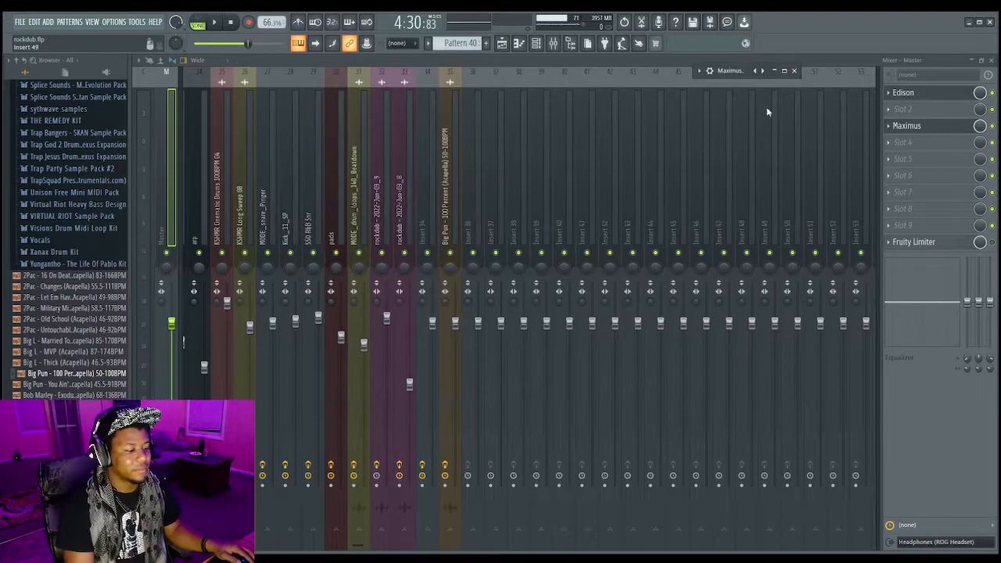